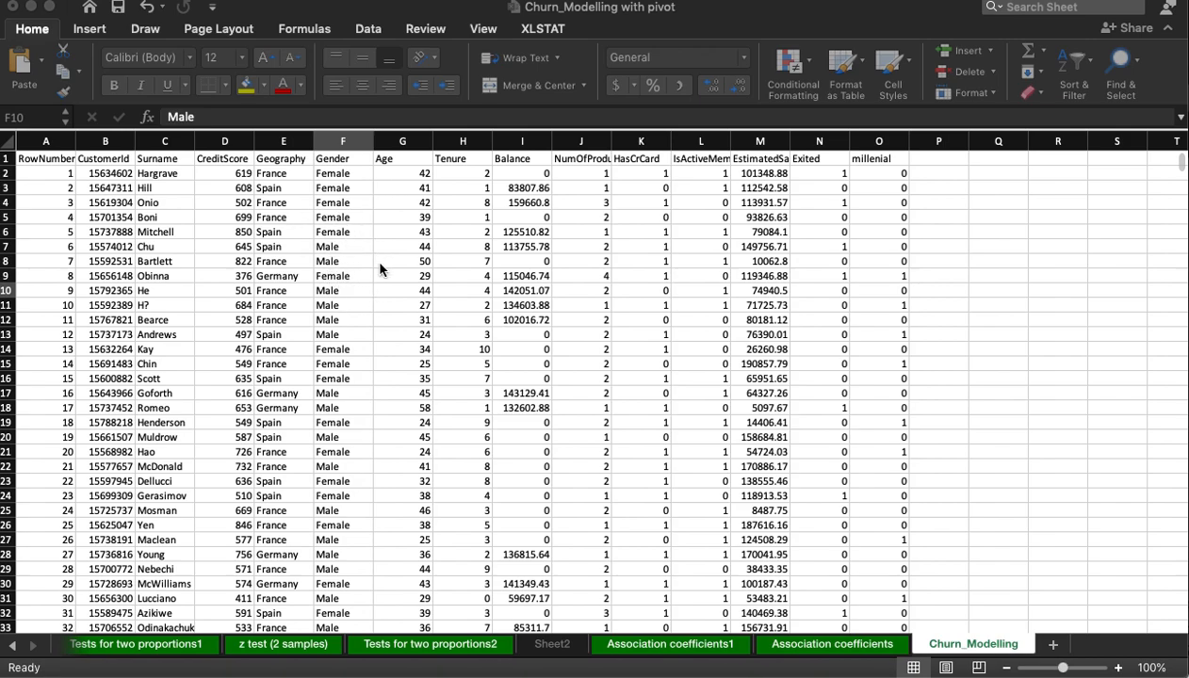
- Create a pivot table on a new worksheet from the Churn_Modelling data range A1:O10001
left_click(383, 286)
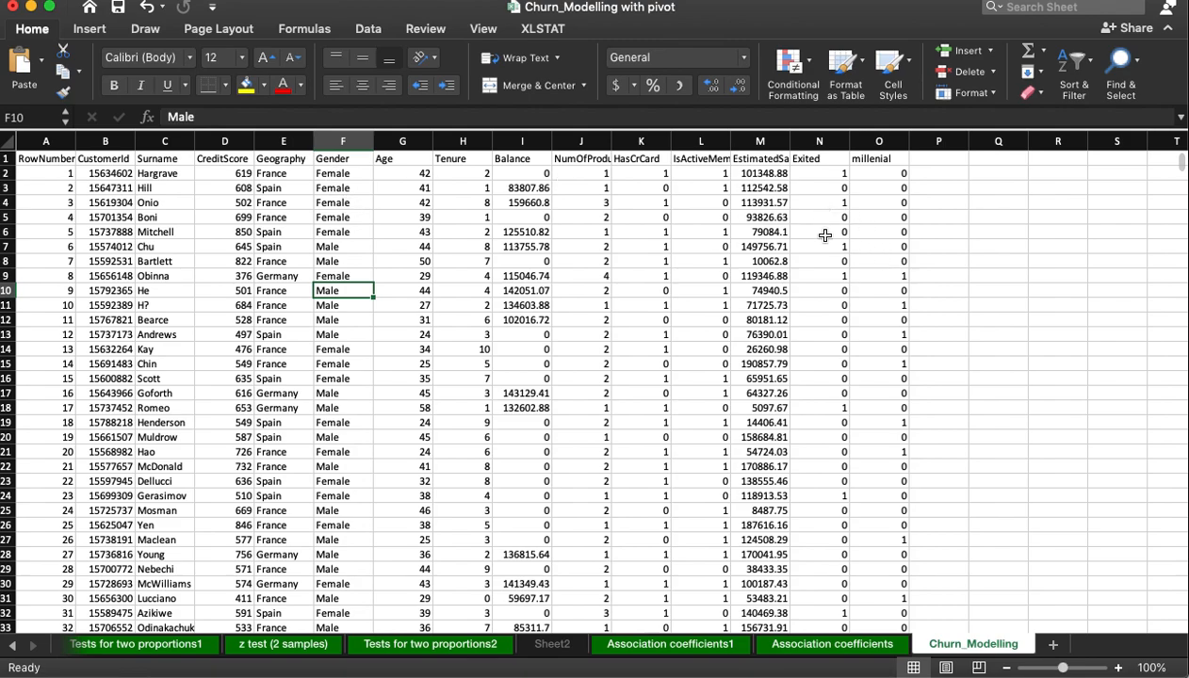
left_click(90, 29)
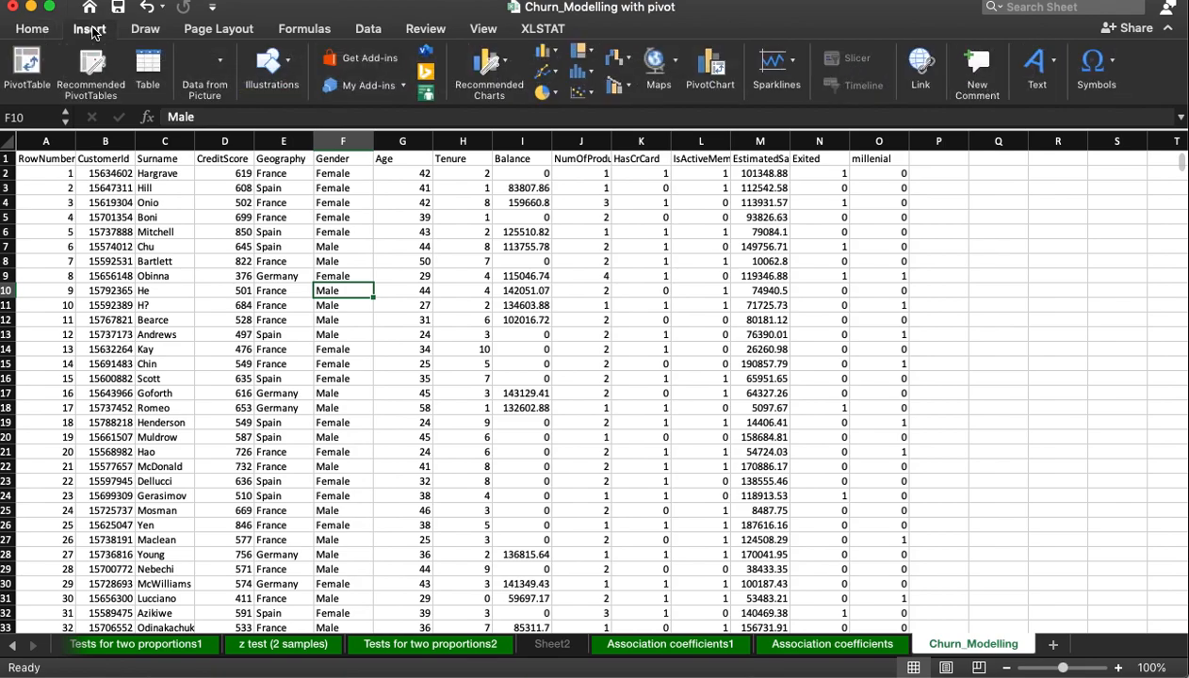
left_click(29, 65)
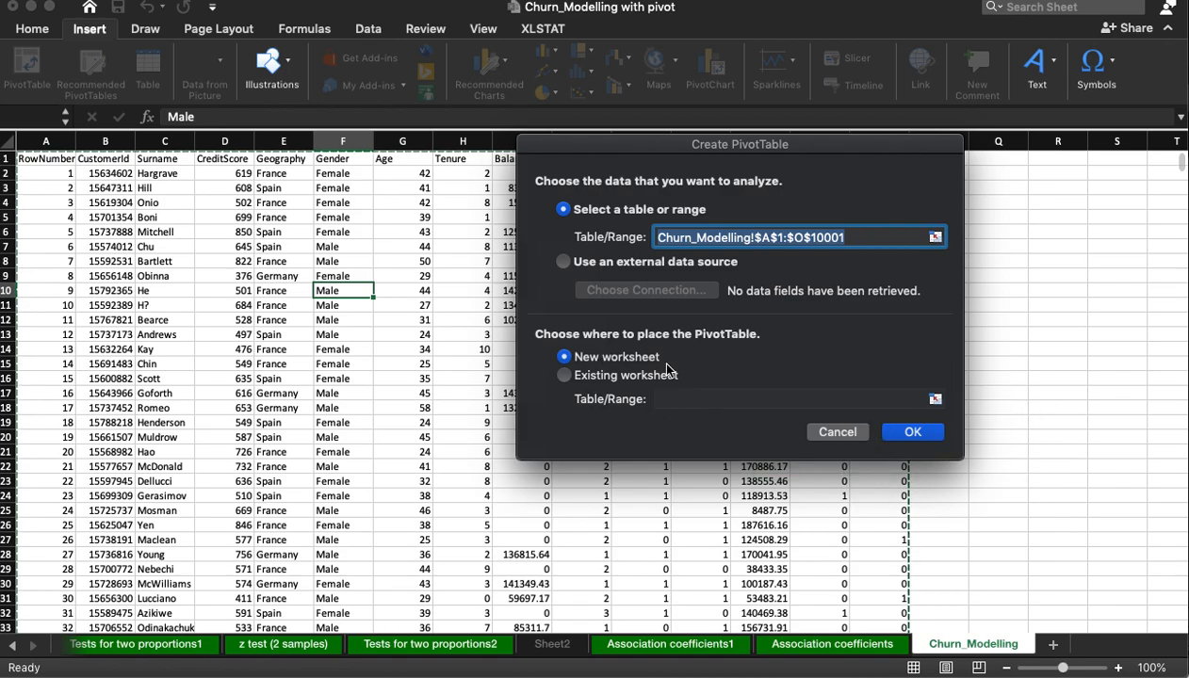
left_click(900, 432)
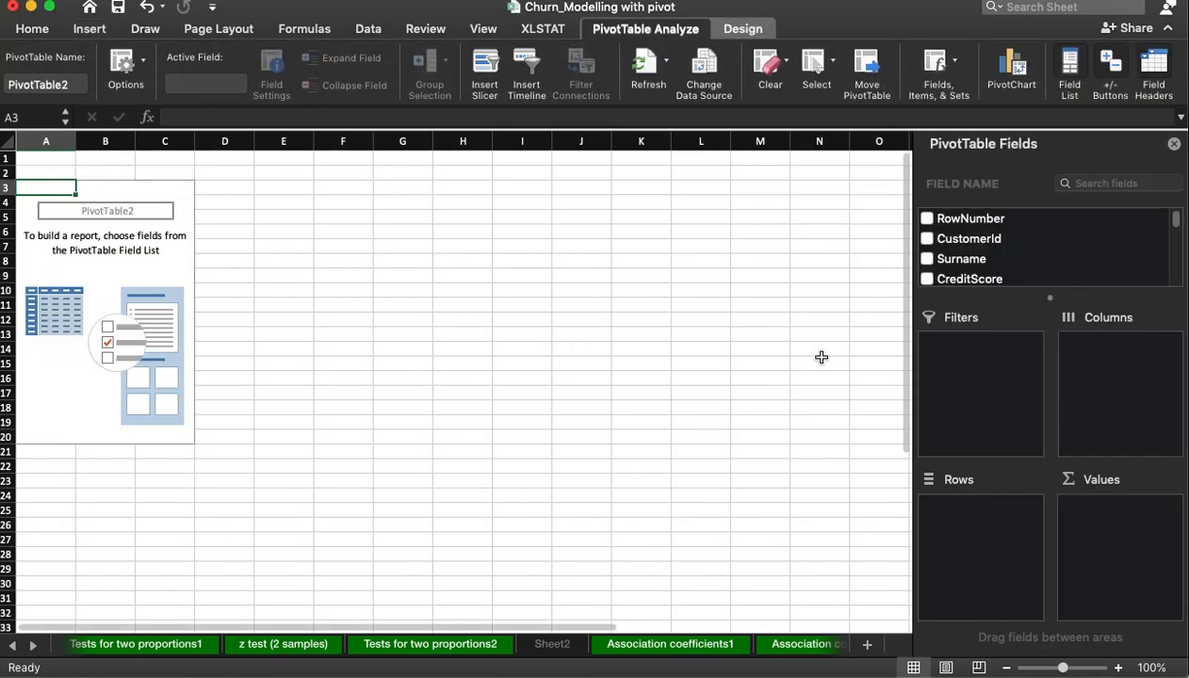
- Lay out the pivot table with Gender as rows and Exited as both columns and values
scroll(971, 267, "down", 5)
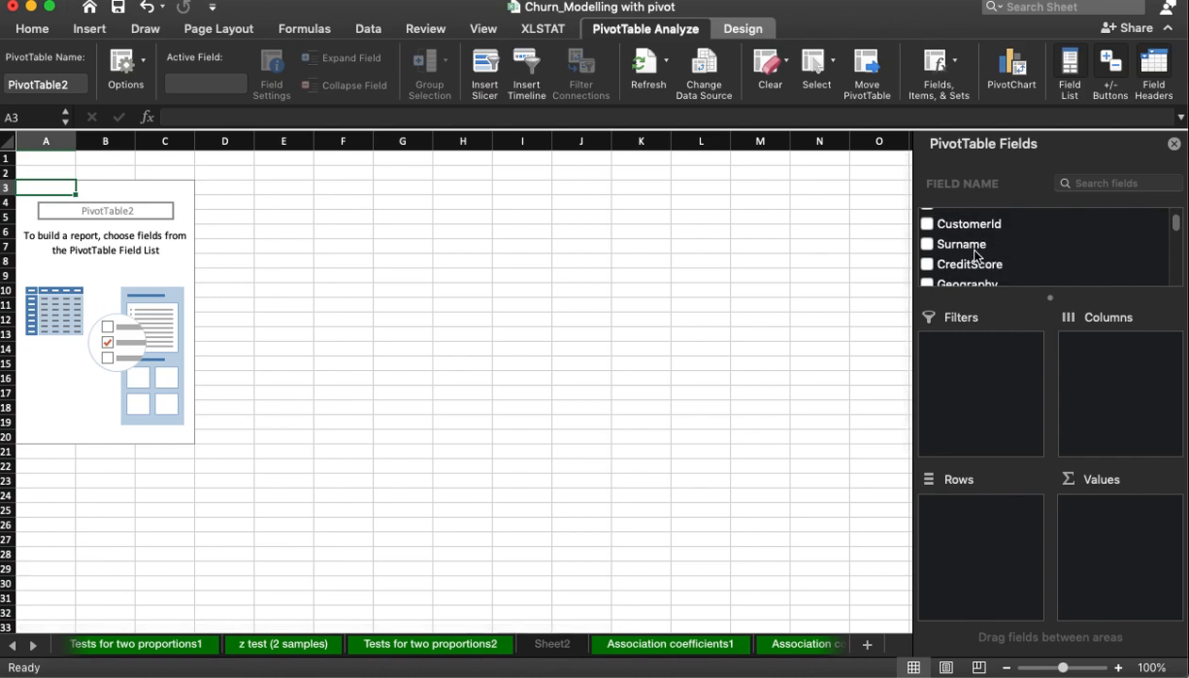
scroll(971, 254, "up", 1)
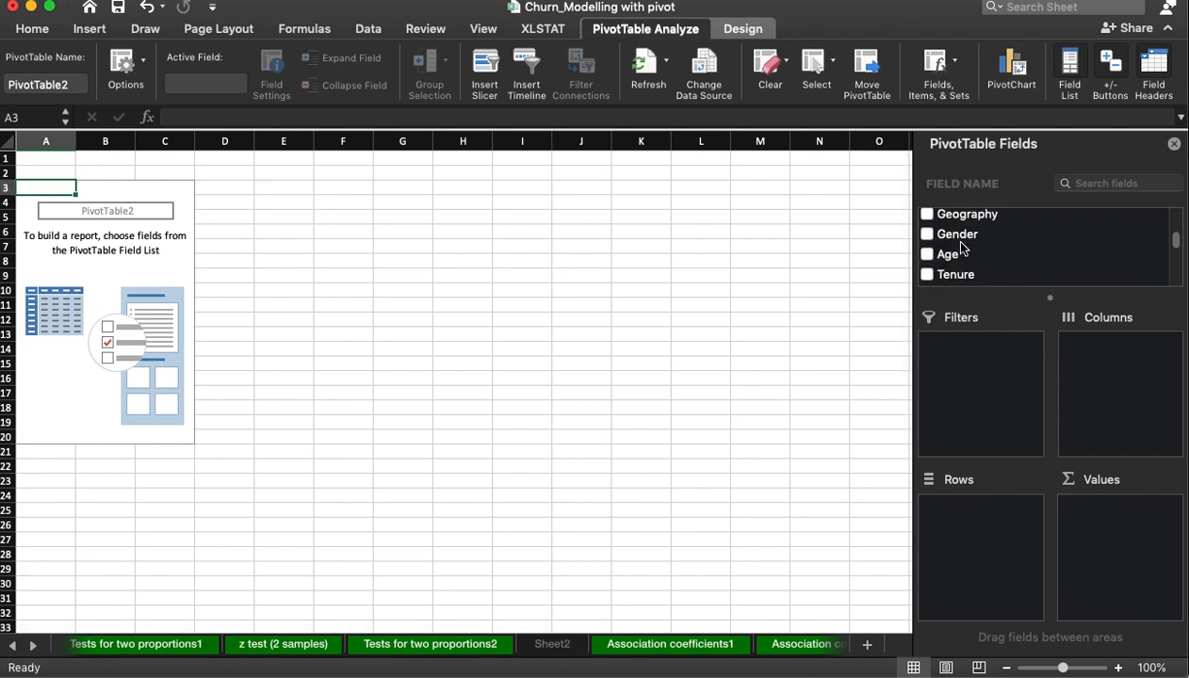
left_click_drag(958, 237, 973, 532)
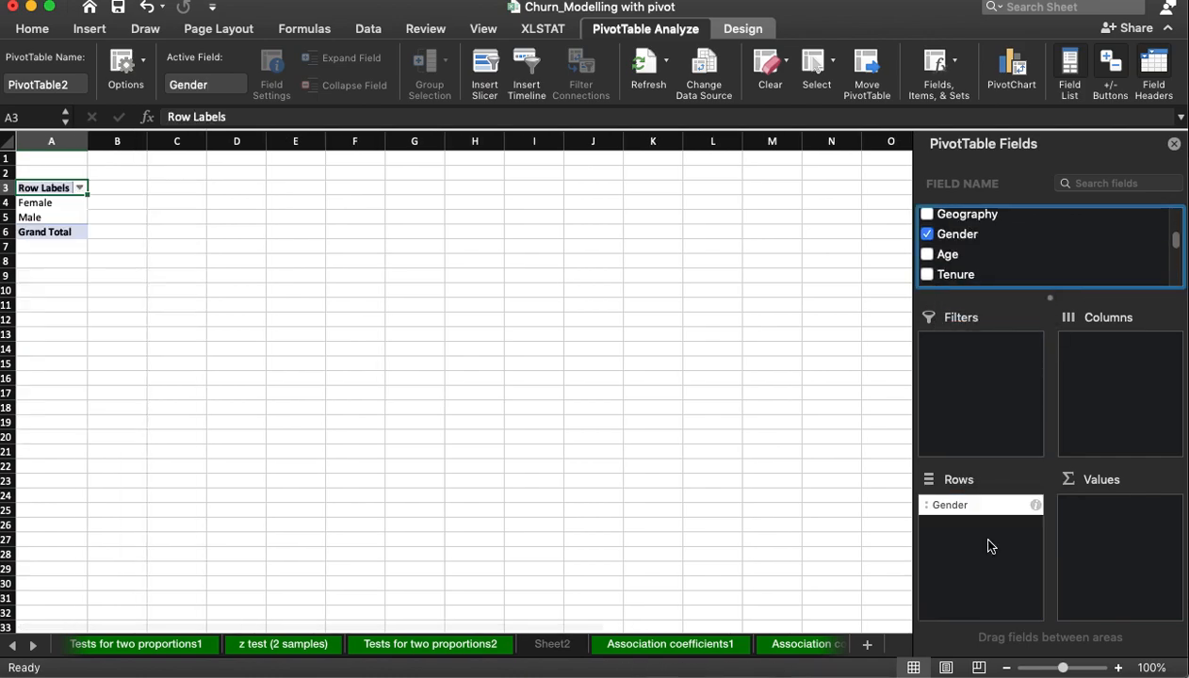
scroll(1036, 263, "down", 5)
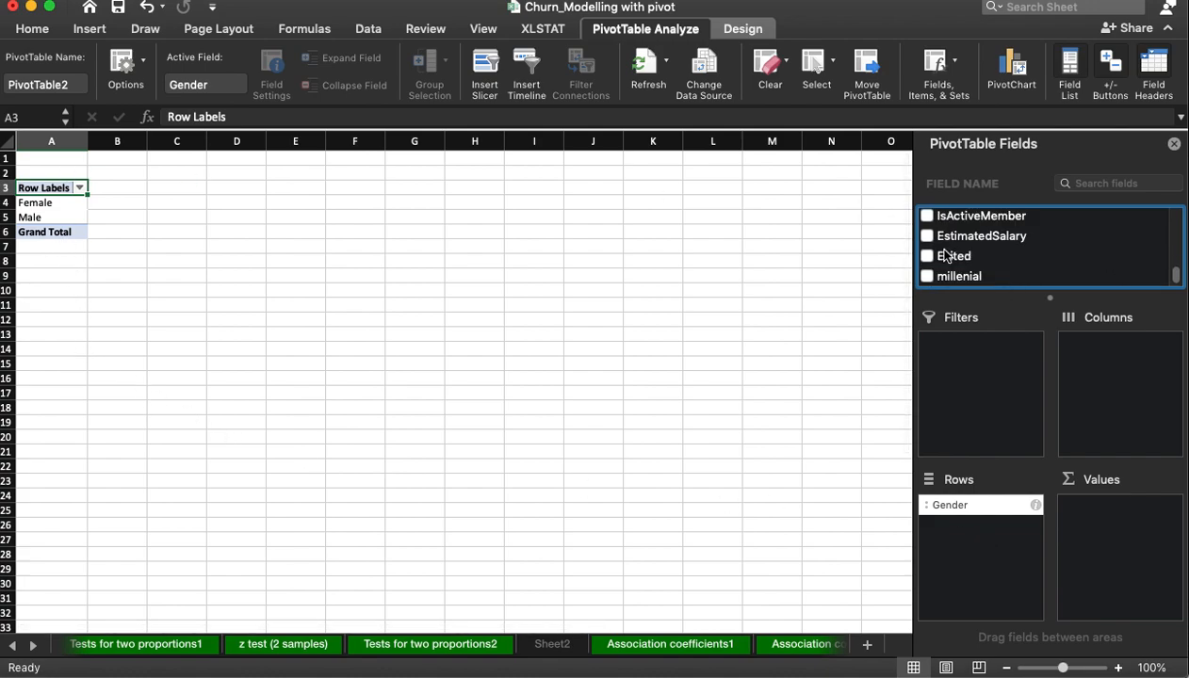
left_click_drag(952, 257, 1096, 363)
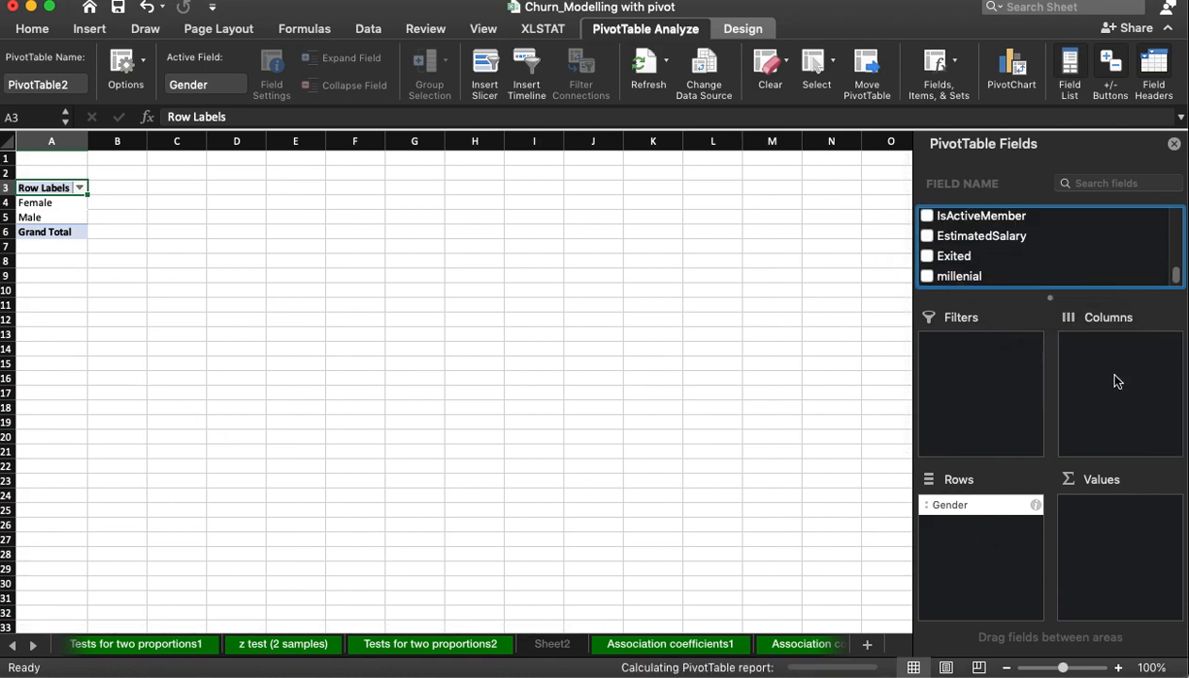
left_click_drag(952, 265, 1058, 506)
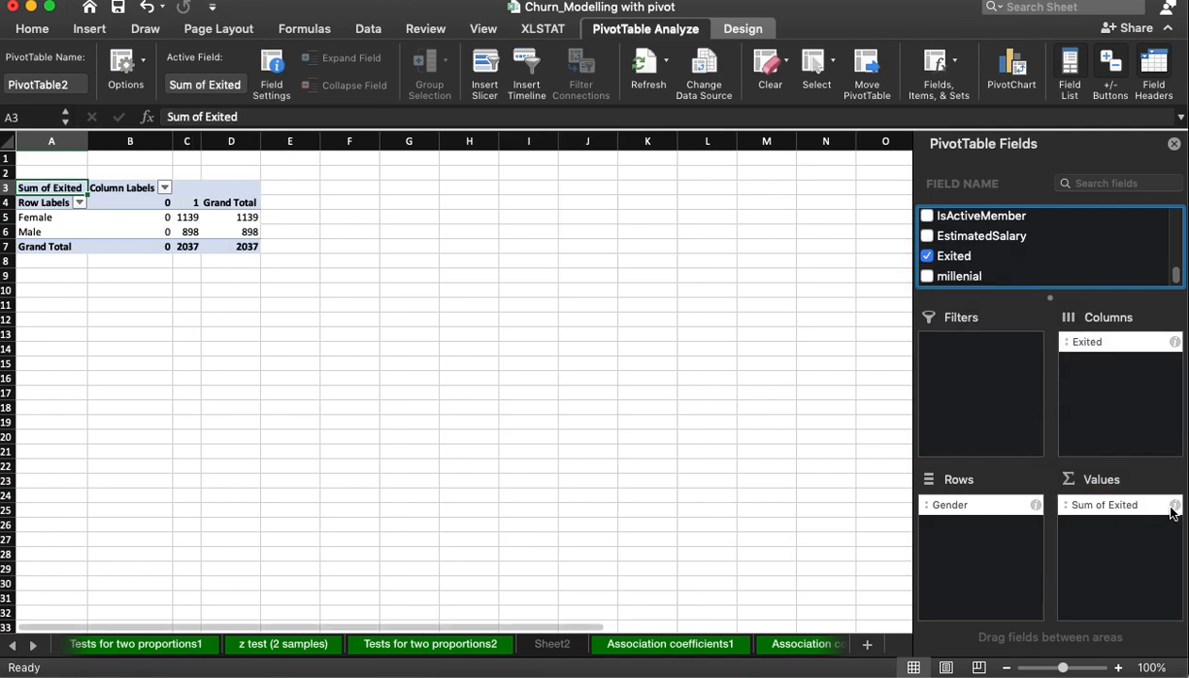
- Summarize the pivot table's Exited values by Count instead of Sum
left_click(1174, 506)
left_click(645, 283)
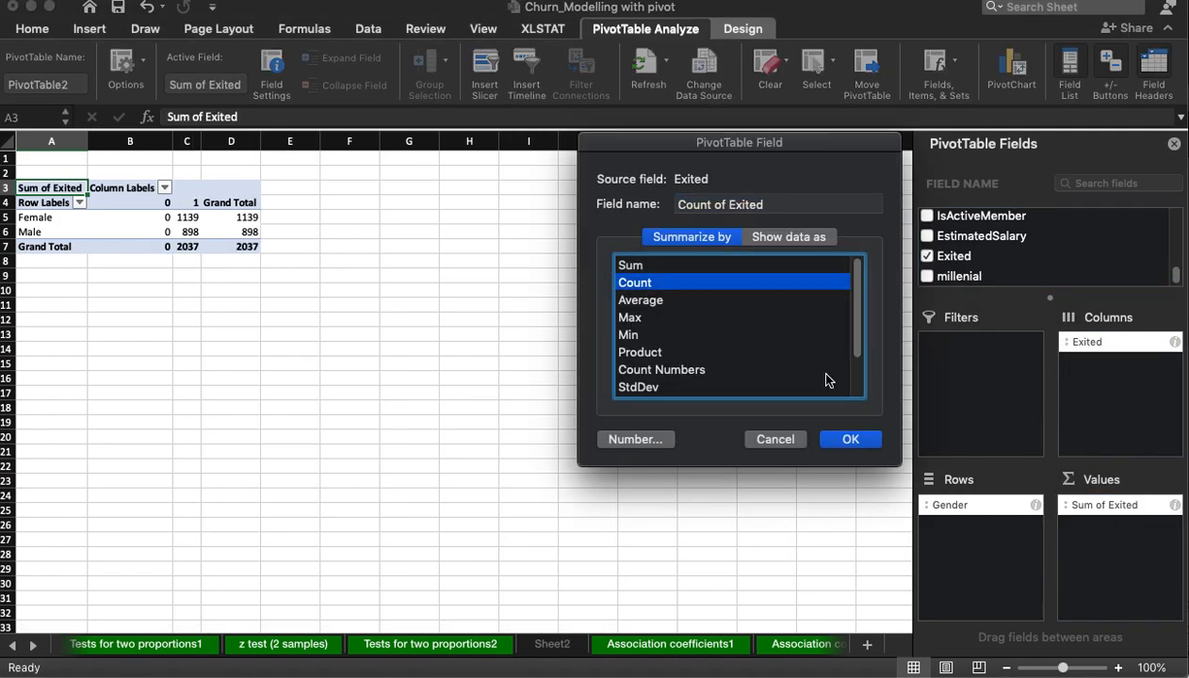
left_click(858, 441)
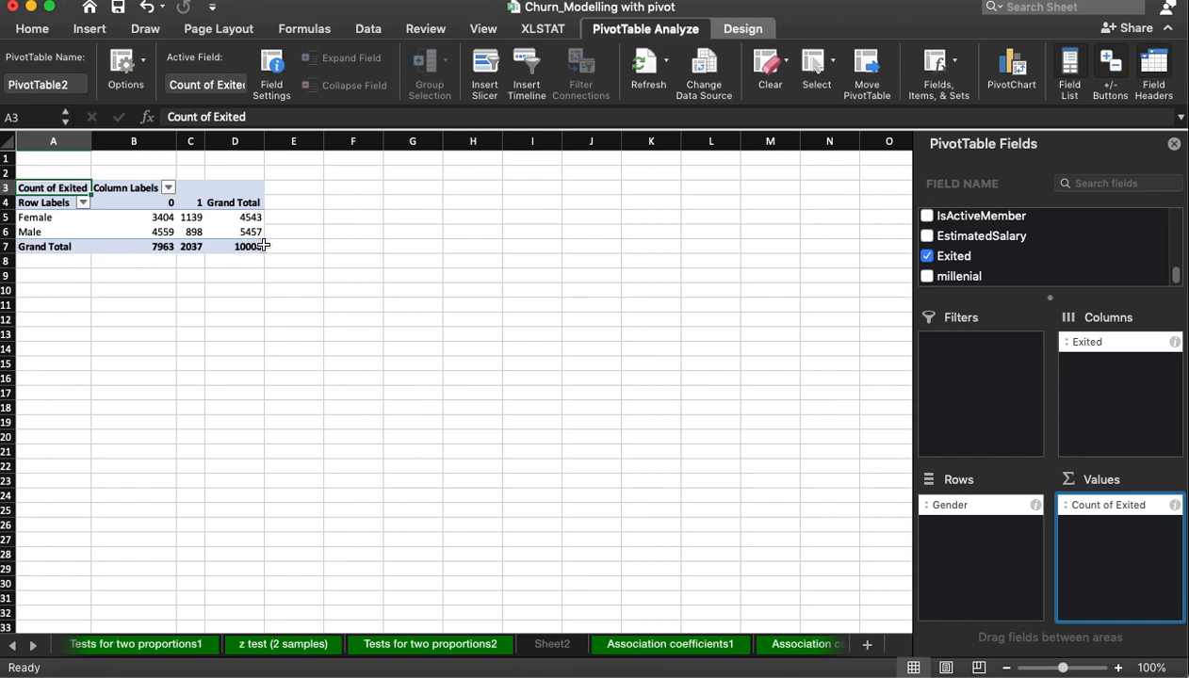
- Run the XLSTAT chi-square test on contingency table Sheet2!A4:C6, with labels included and a 5% significance level
left_click(542, 29)
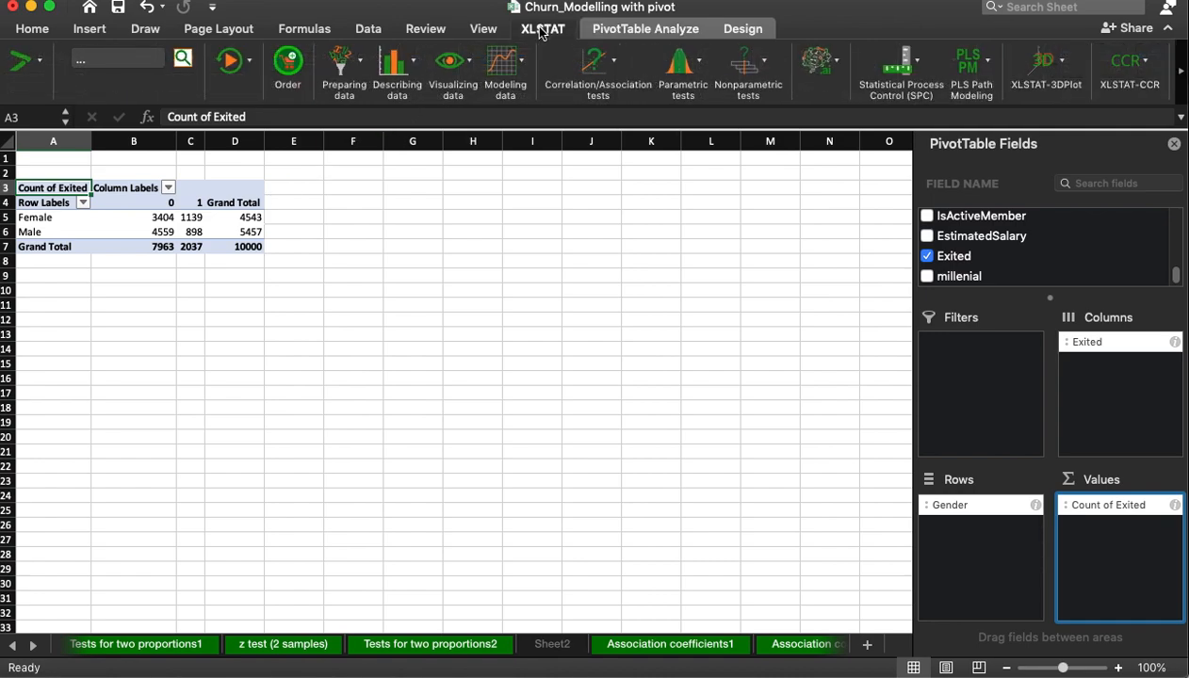
left_click(614, 66)
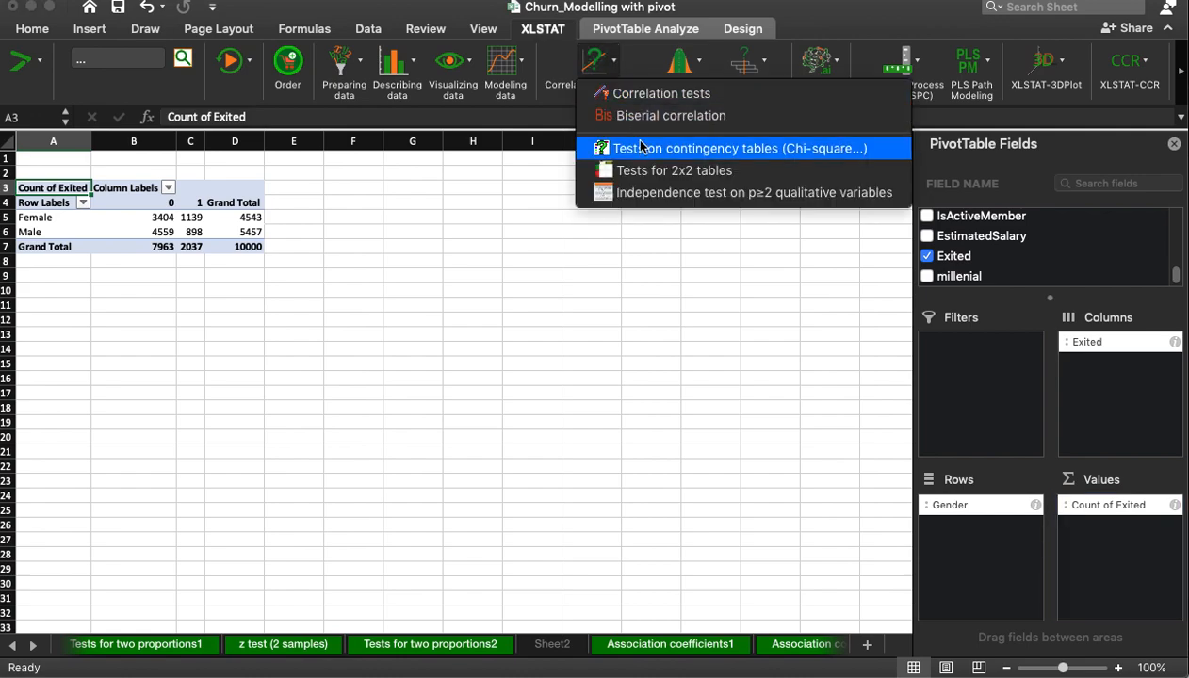
left_click(721, 149)
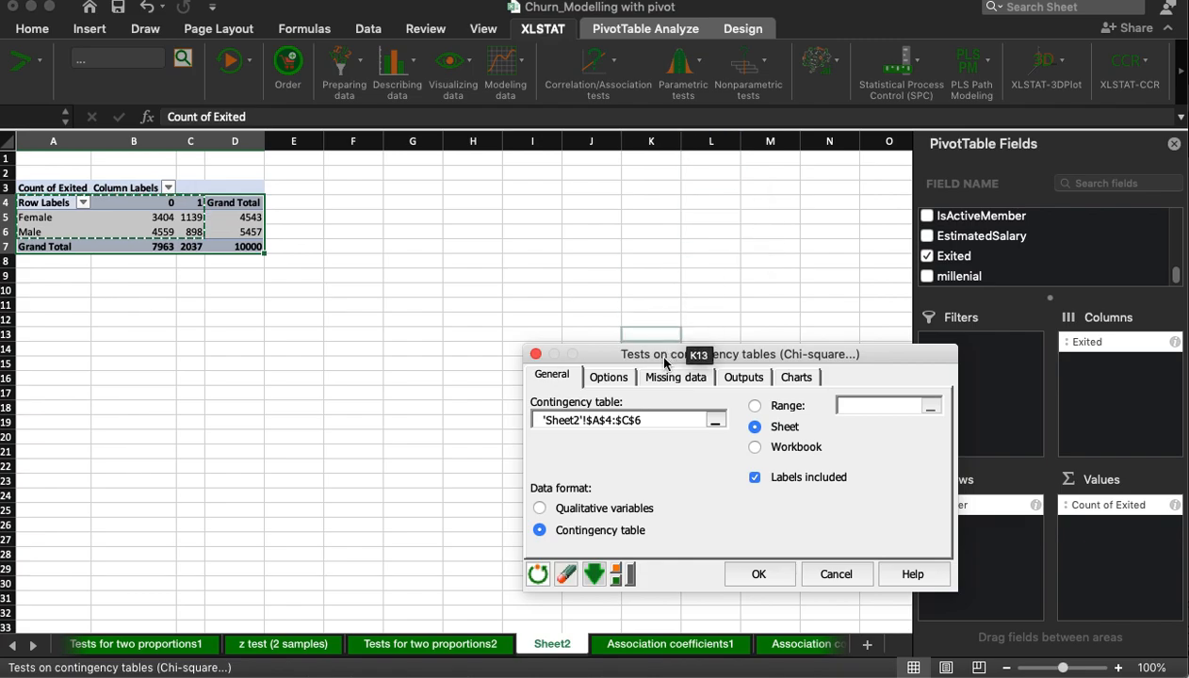
left_click_drag(658, 353, 550, 225)
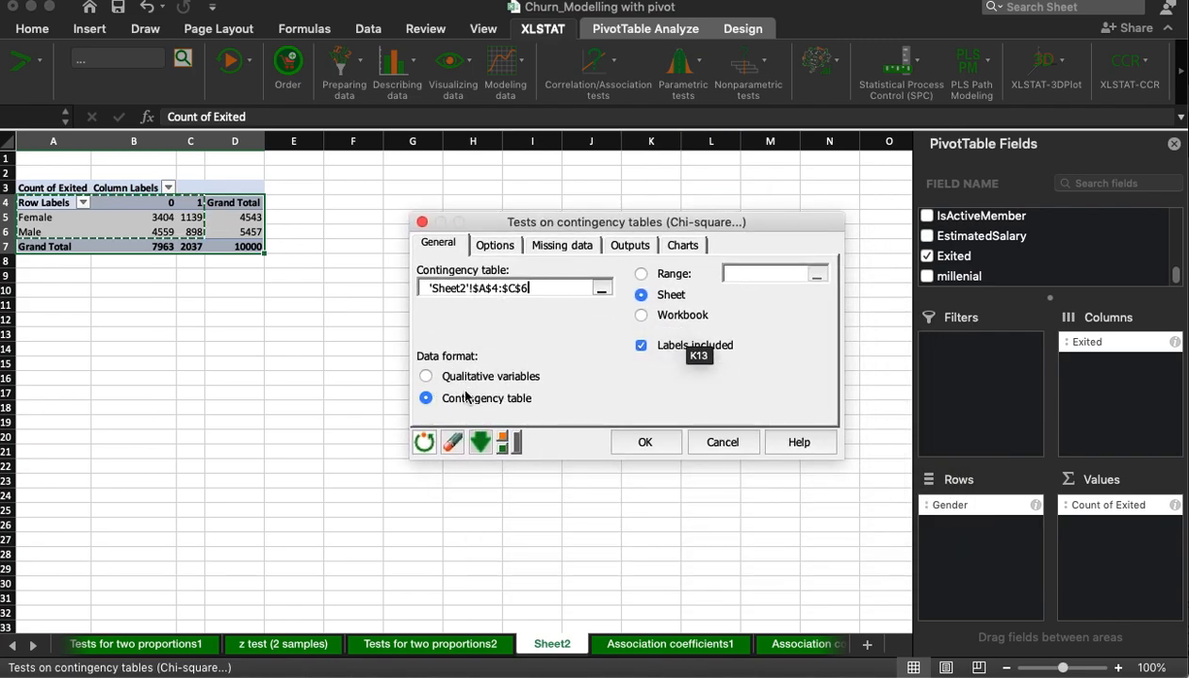
left_click(496, 246)
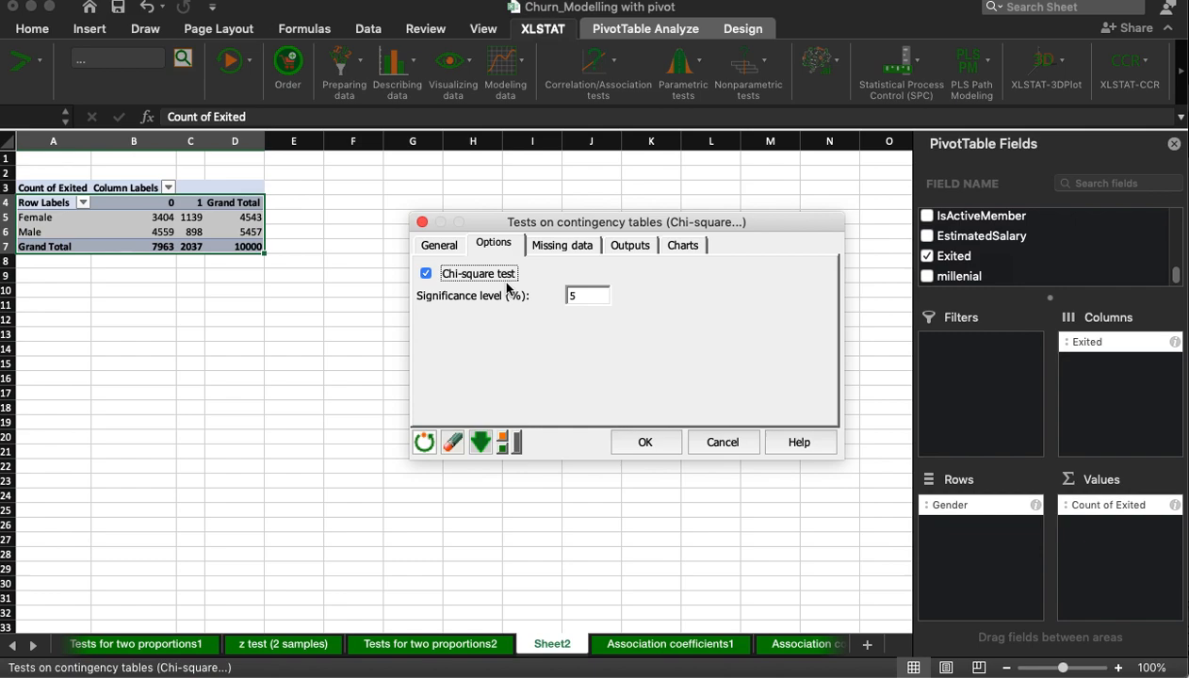
left_click(439, 247)
left_click(33, 216)
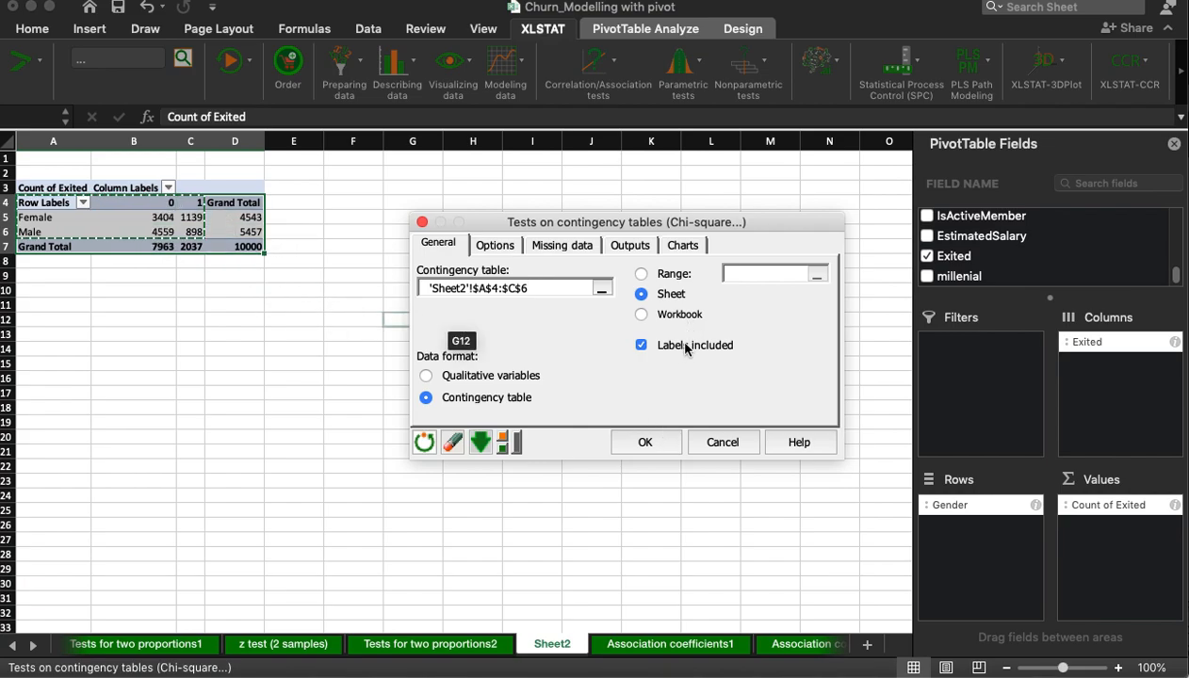
left_click(661, 443)
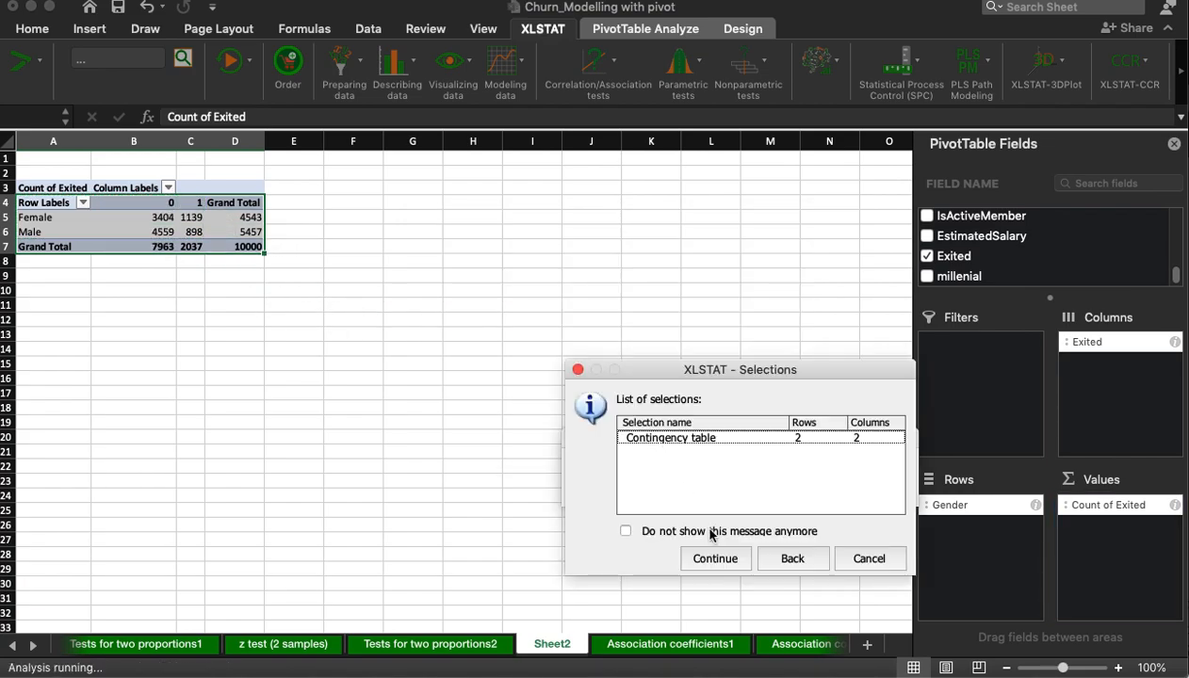
left_click(716, 559)
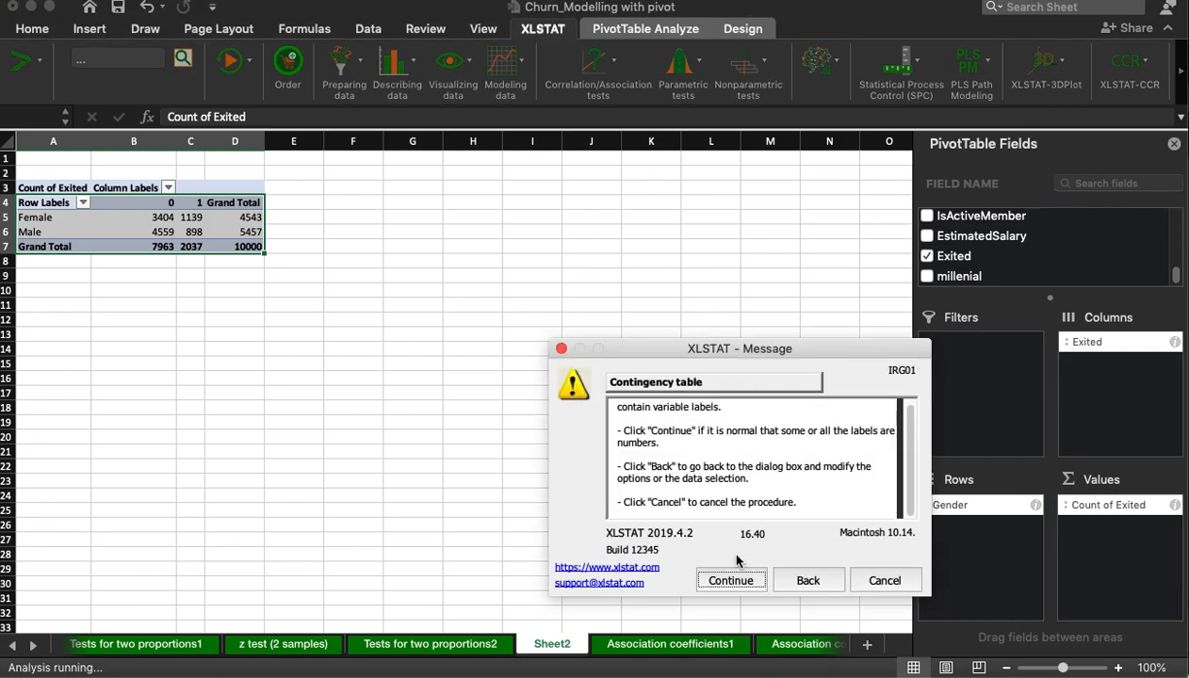
left_click(731, 581)
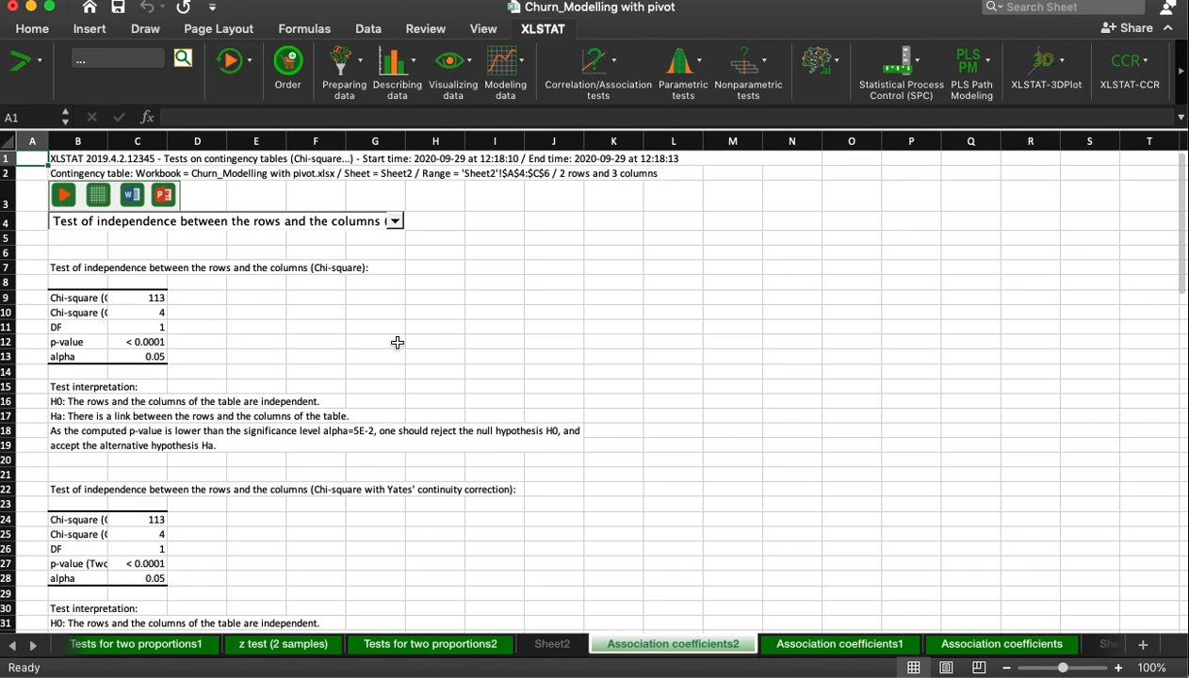
- Widen column B of the test report and examine the chi-square observed and critical values, DF, p-value and alpha
left_click_drag(109, 141, 208, 140)
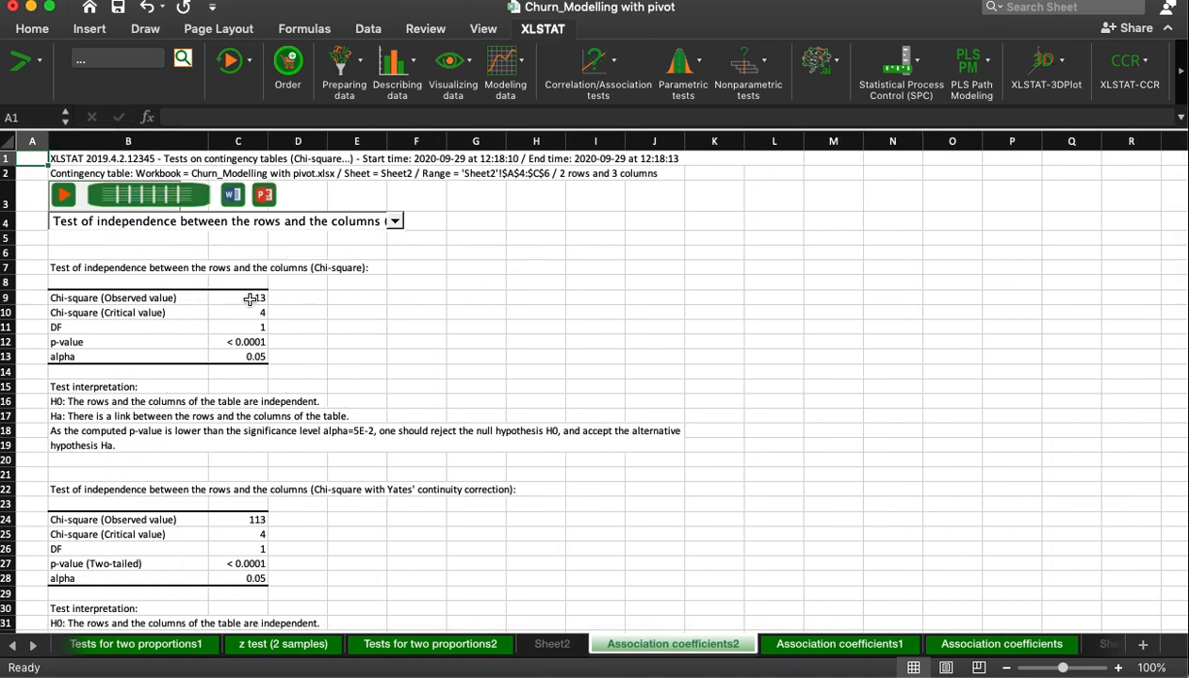
left_click(250, 299)
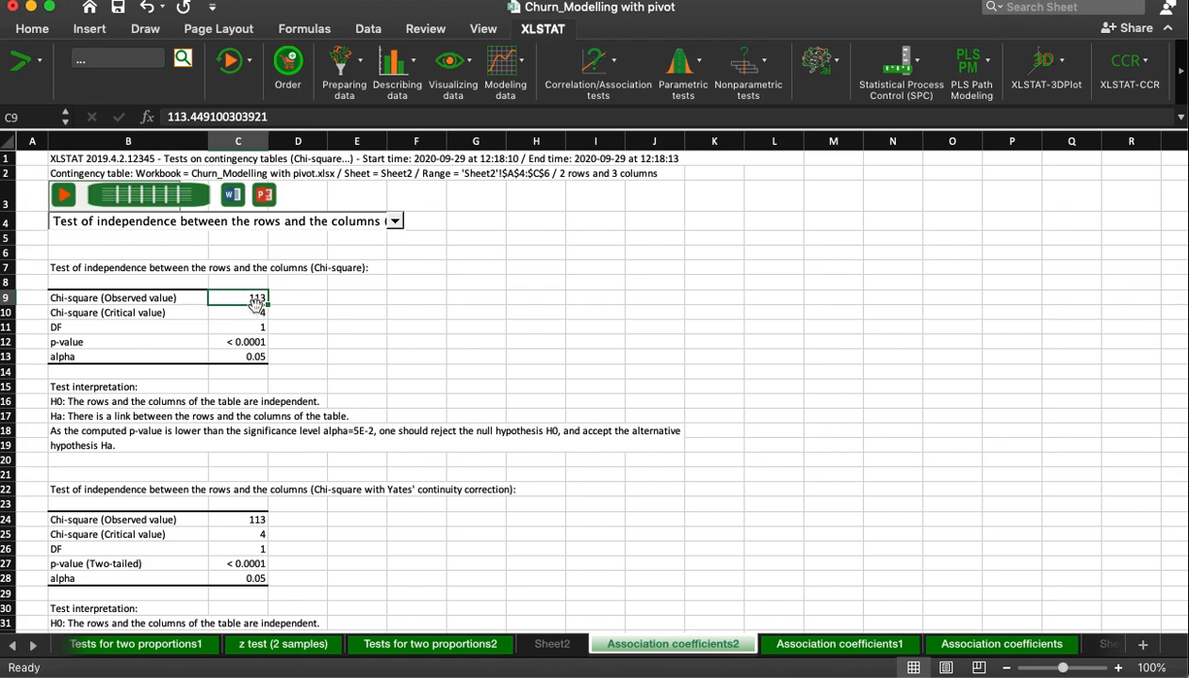
left_click(257, 313)
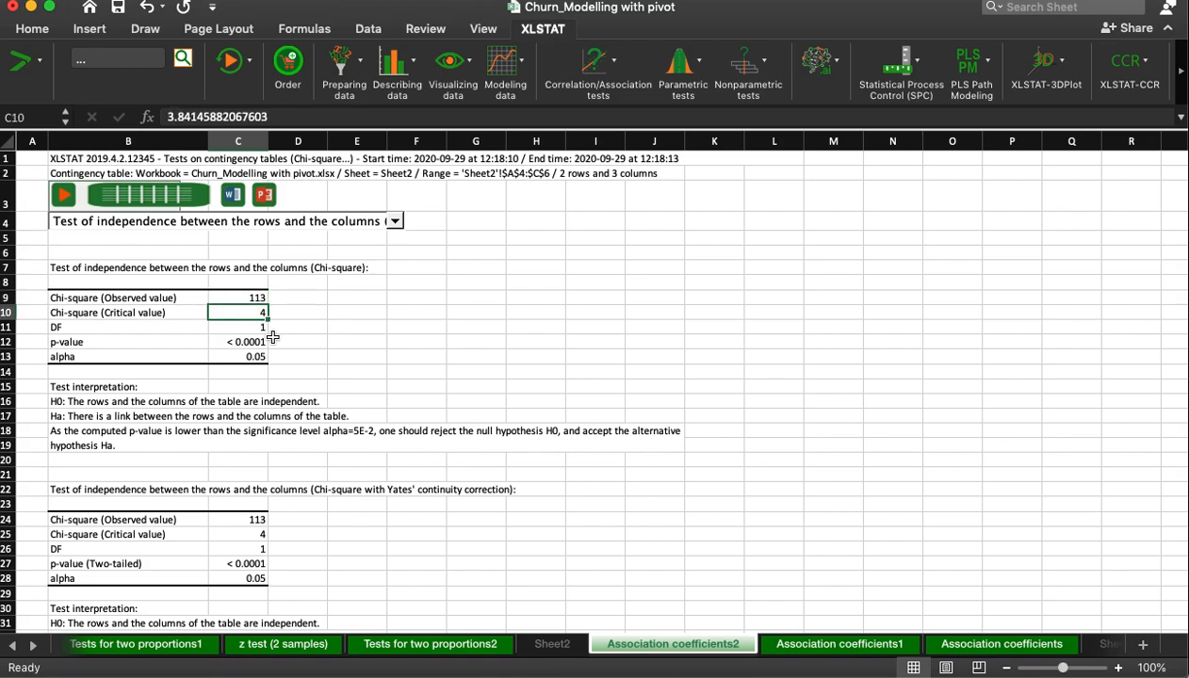
left_click(235, 327)
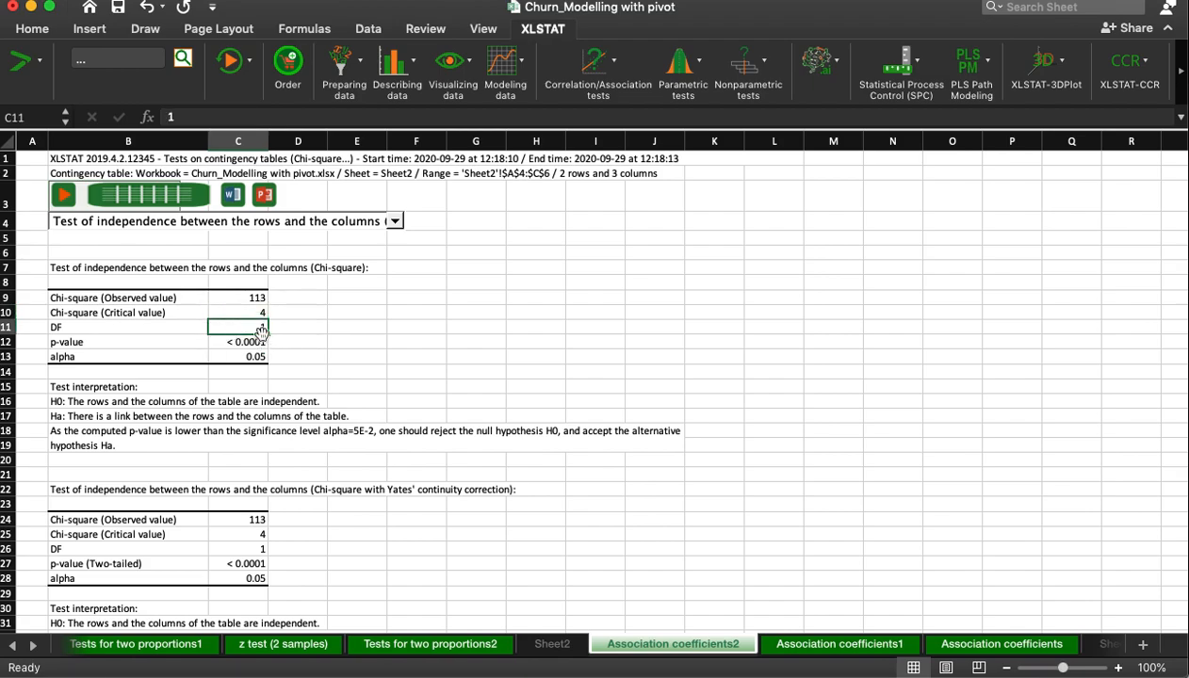
left_click(254, 341)
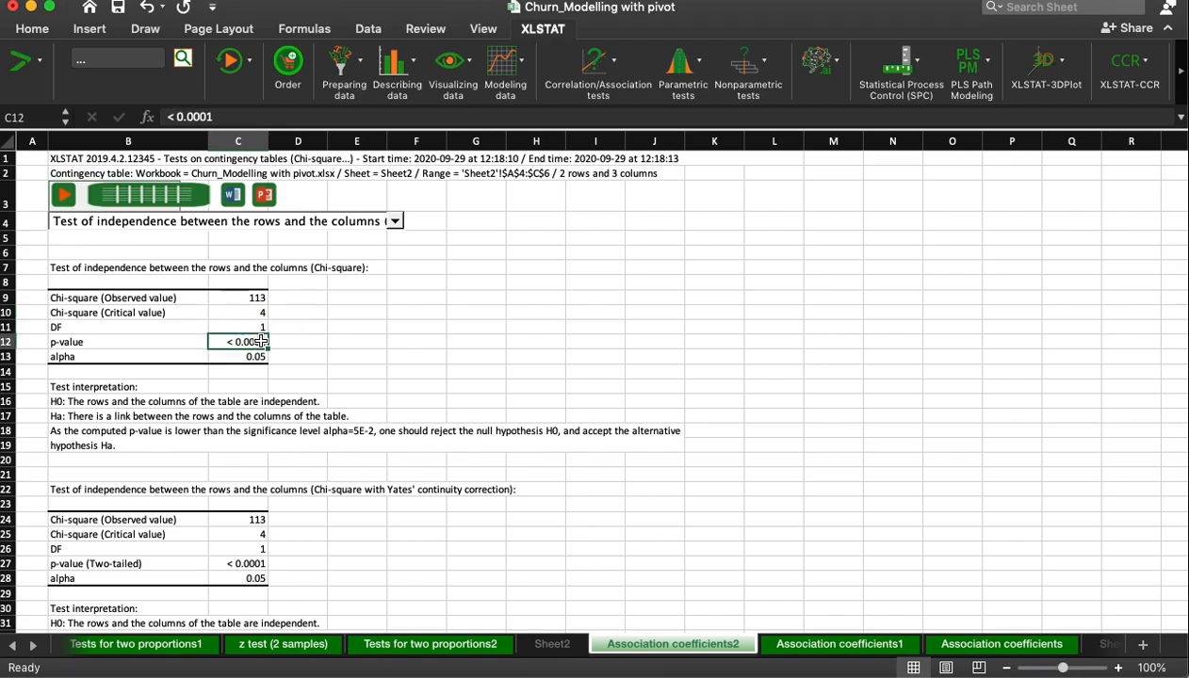
left_click(257, 355)
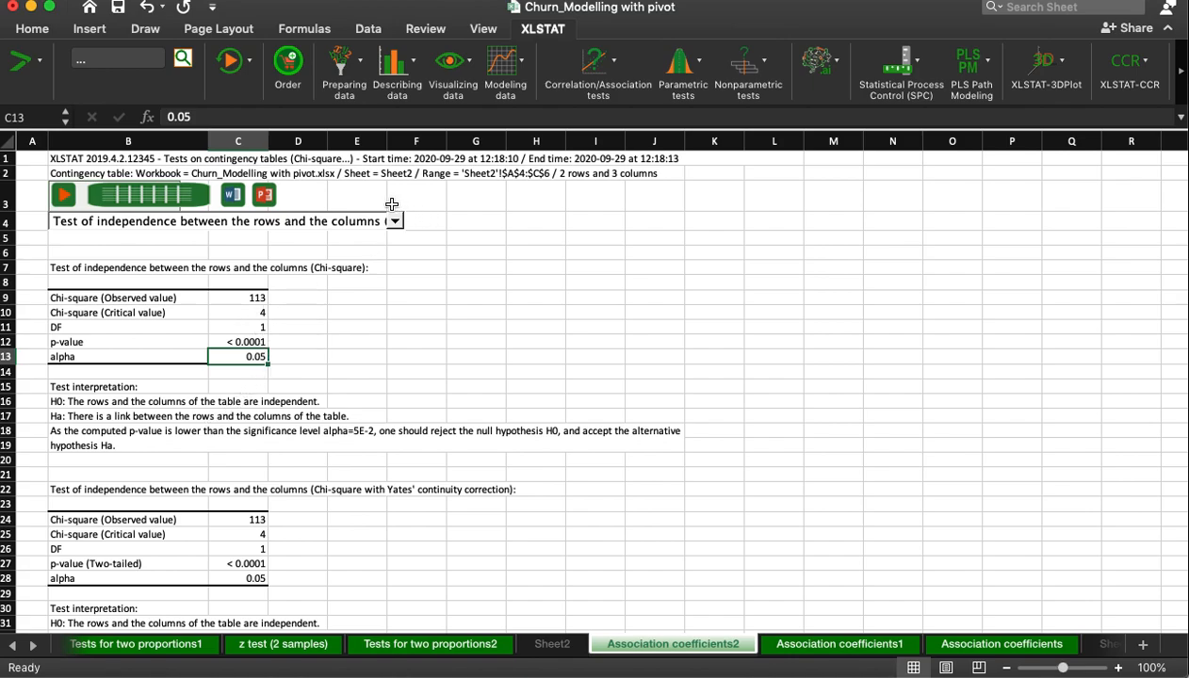
left_click(258, 295)
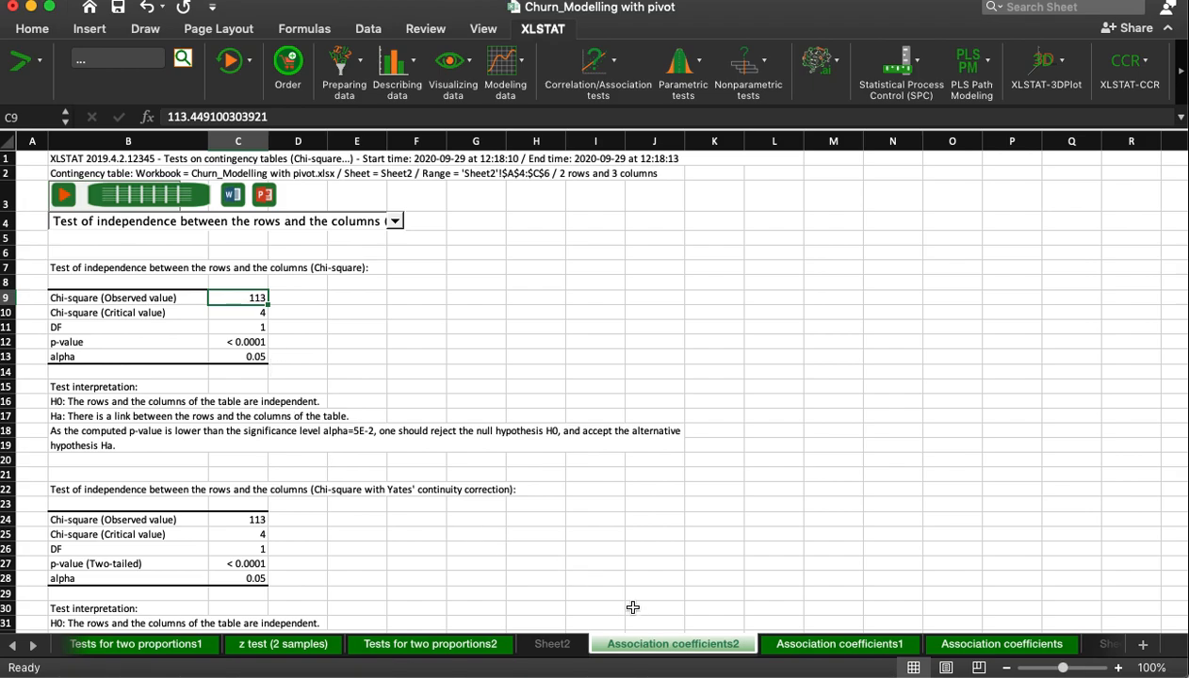
- Copy the pivot table range A4:D7 from Sheet5 and paste it as values at F9 of the Association coefficients sheet
left_click(1110, 645)
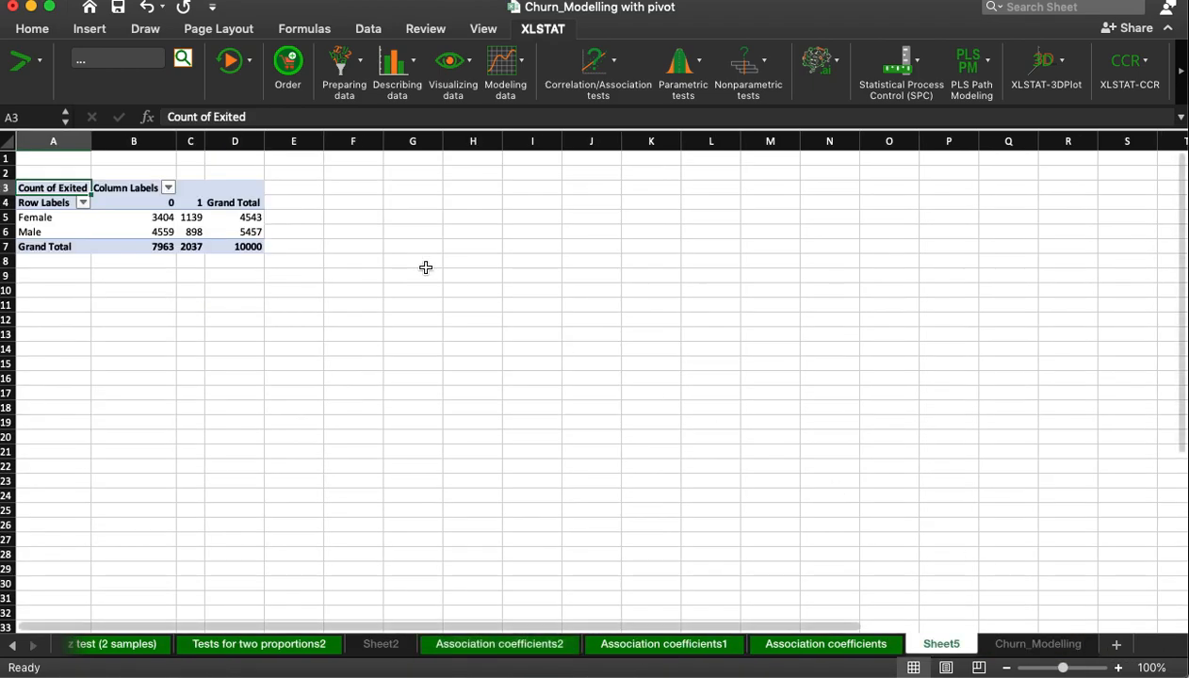
left_click_drag(47, 201, 214, 246)
key("super+c")
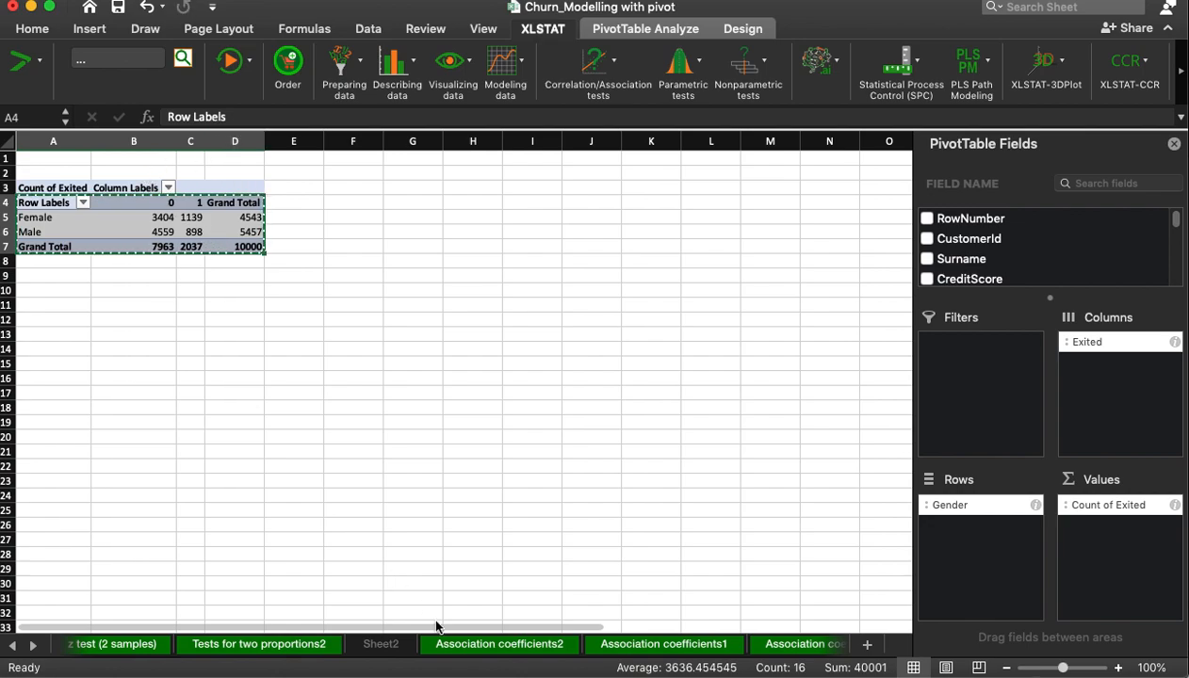
left_click(780, 647)
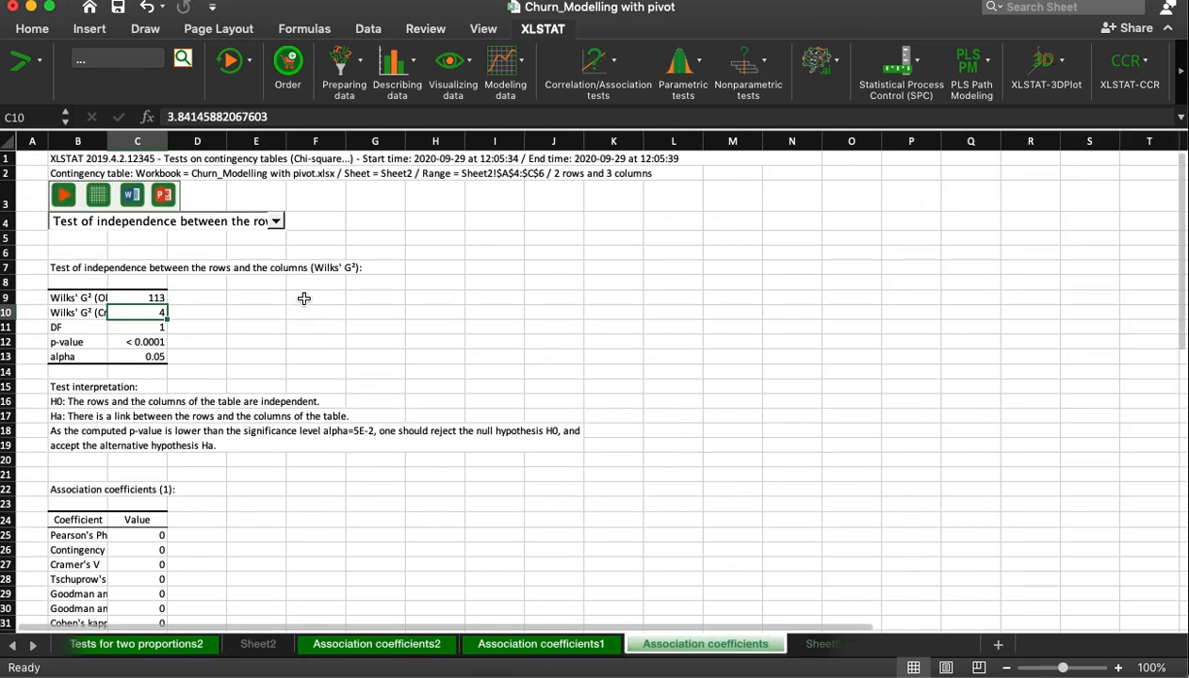
left_click(300, 298)
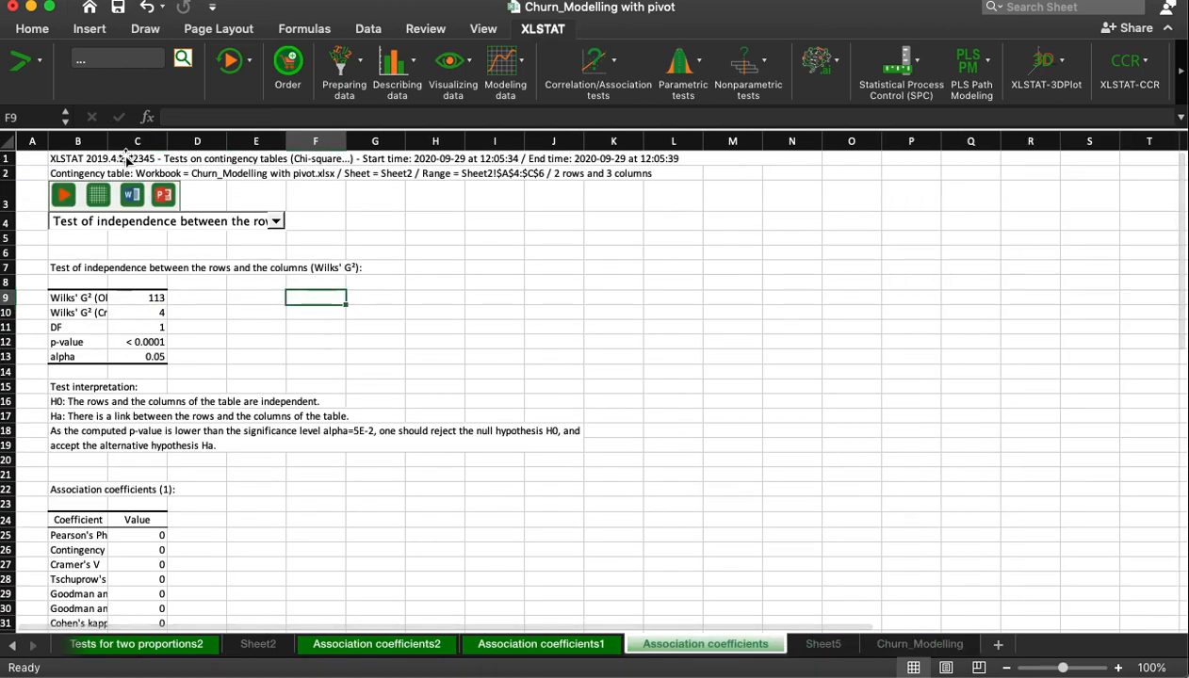
left_click(32, 28)
left_click(41, 59)
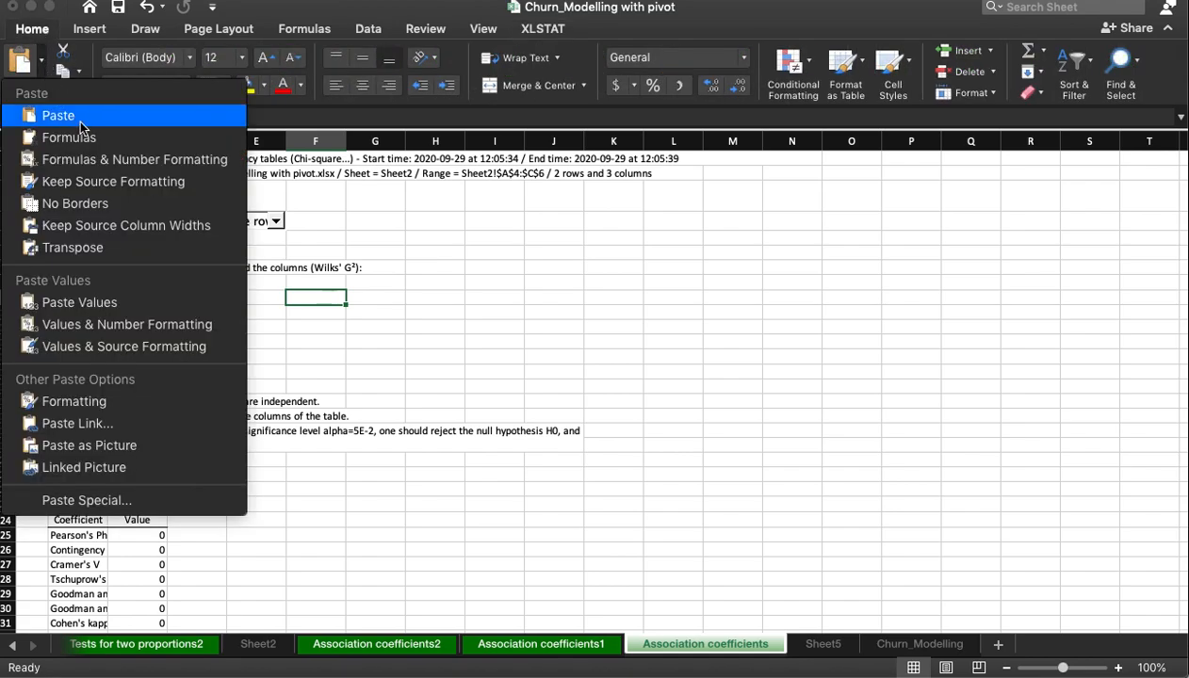
left_click(97, 303)
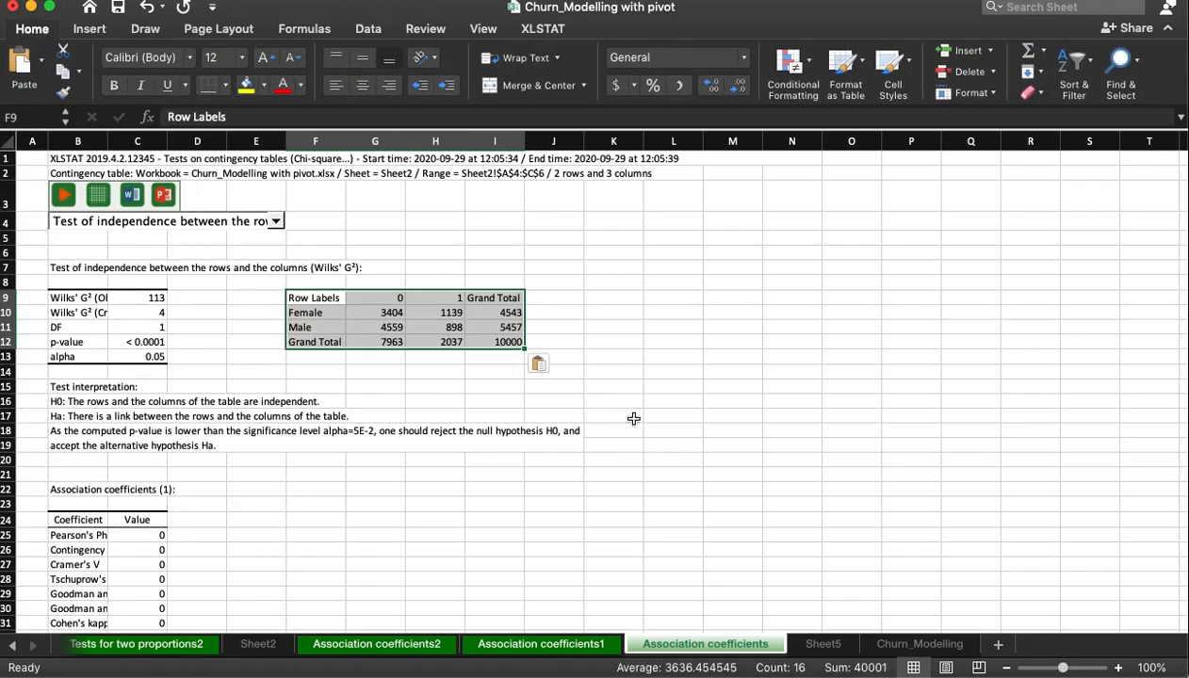
left_click(624, 386)
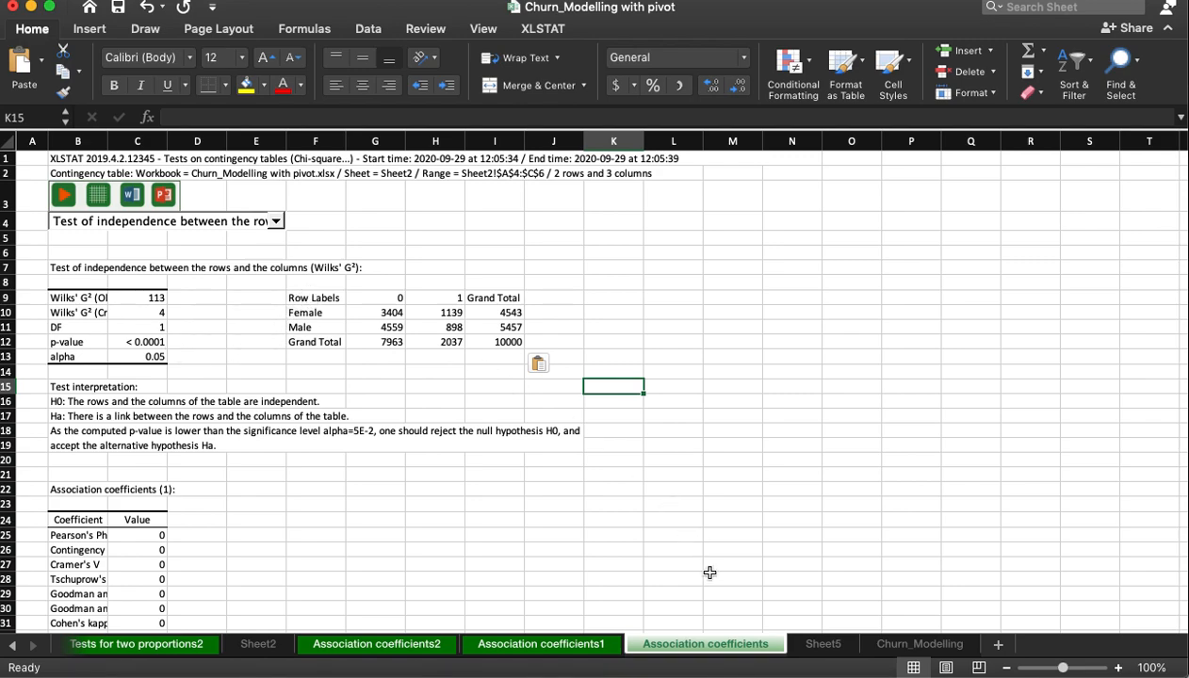
- Paste the copied pivot table counts with their formatting at F9 of the Association coefficients2 sheet
left_click(421, 647)
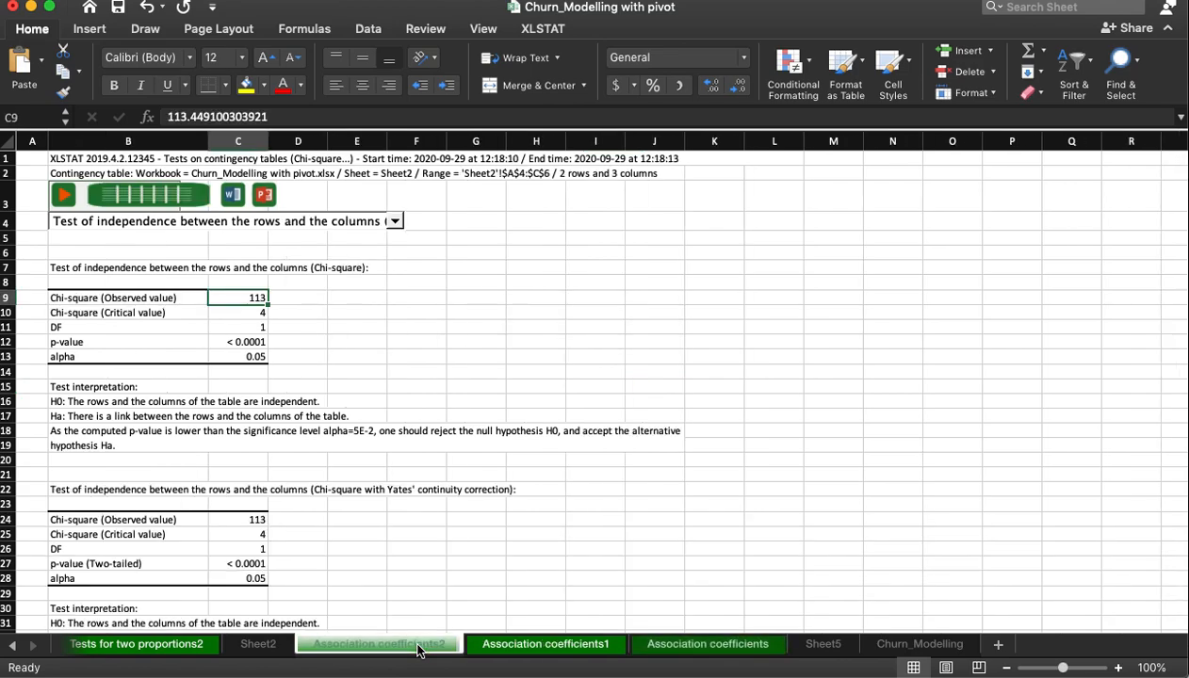
left_click(369, 309)
left_click(407, 298)
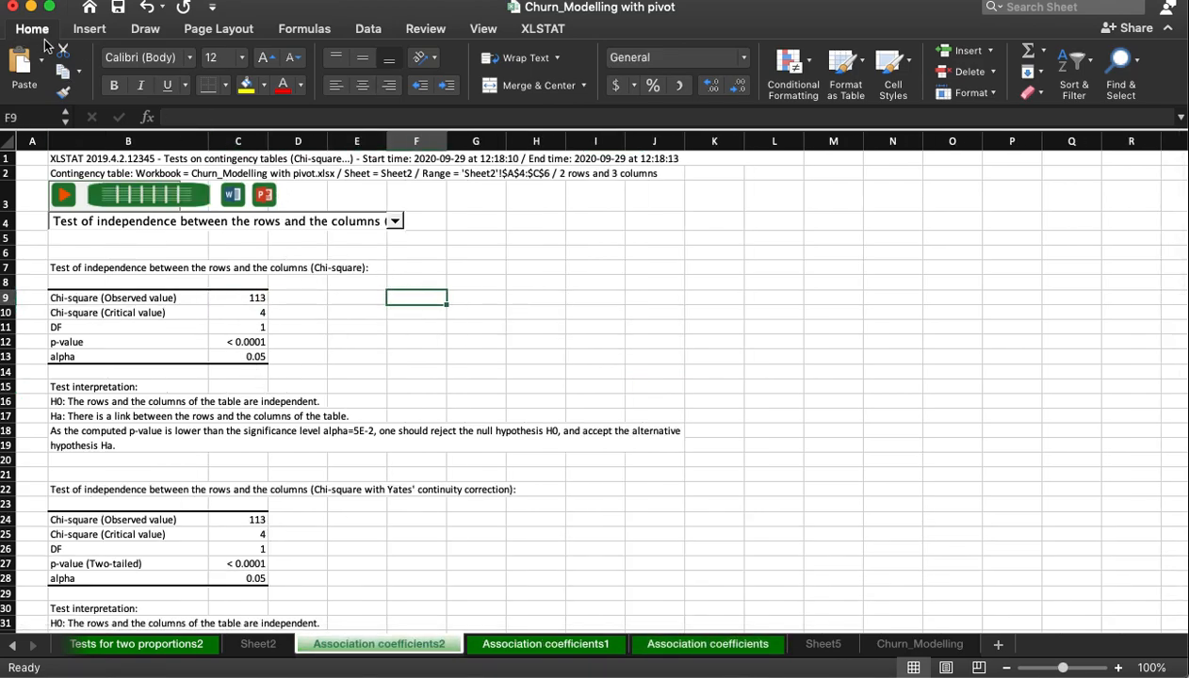
left_click(41, 59)
left_click(80, 115)
left_click(388, 357)
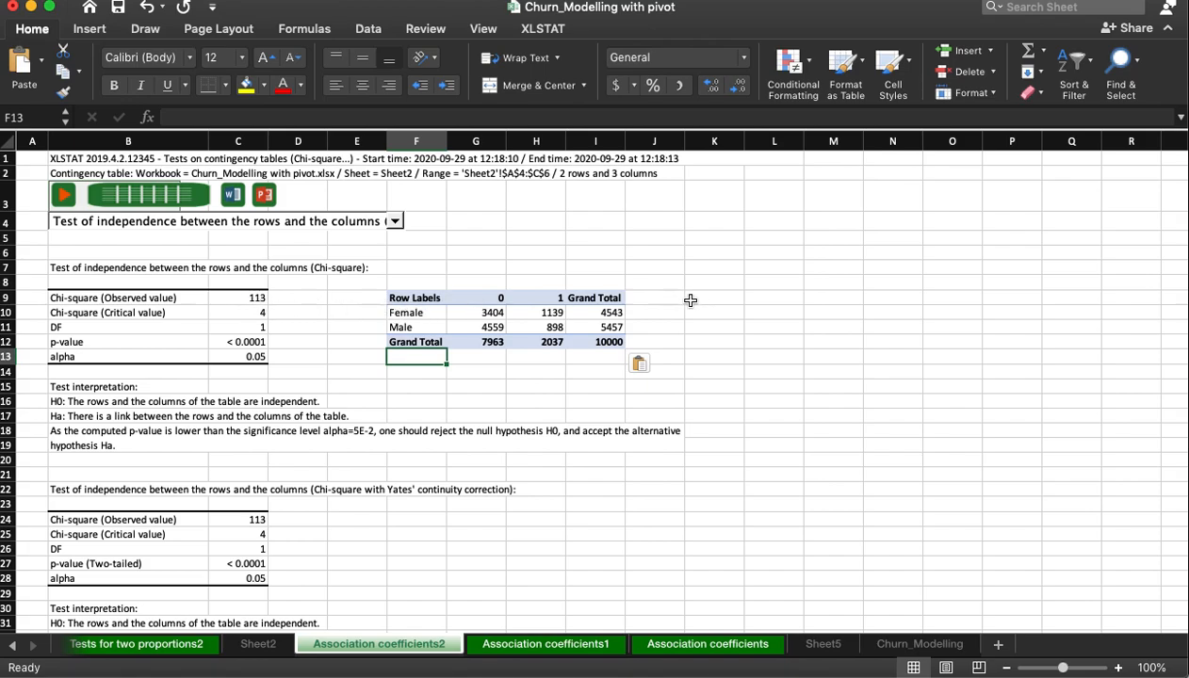
- Label the pasted table "Observed" in F8 and add the heading "Expected" in K8
left_click_drag(410, 300, 595, 338)
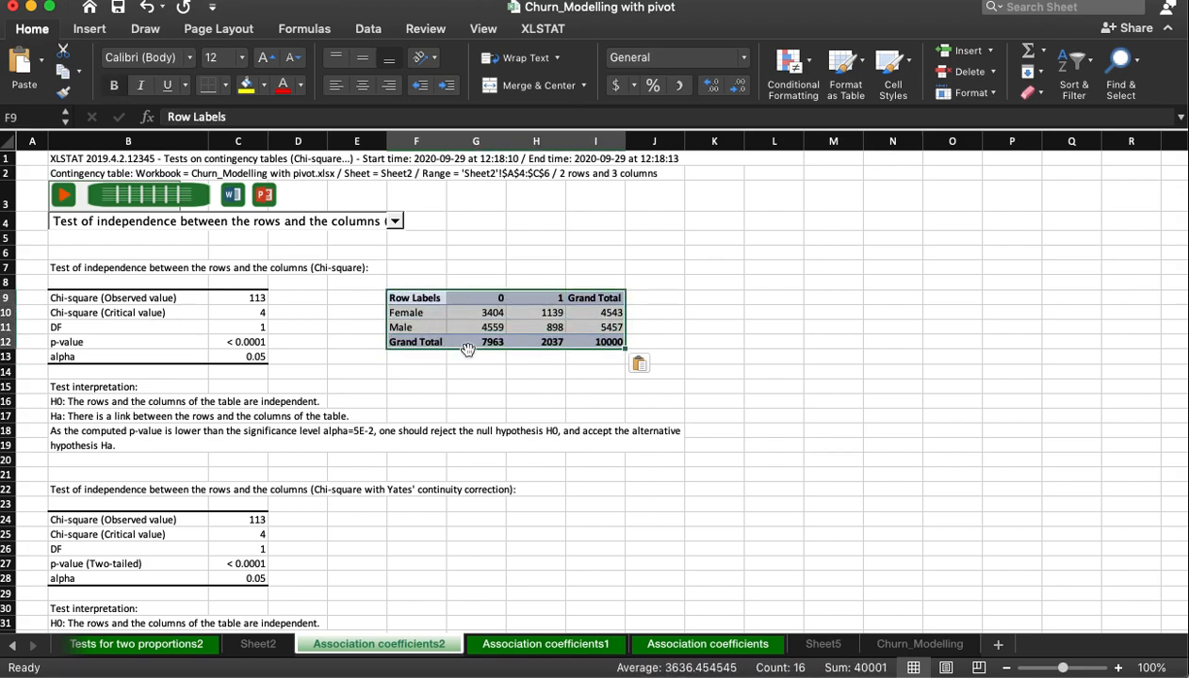
left_click(415, 282)
type("Observed")
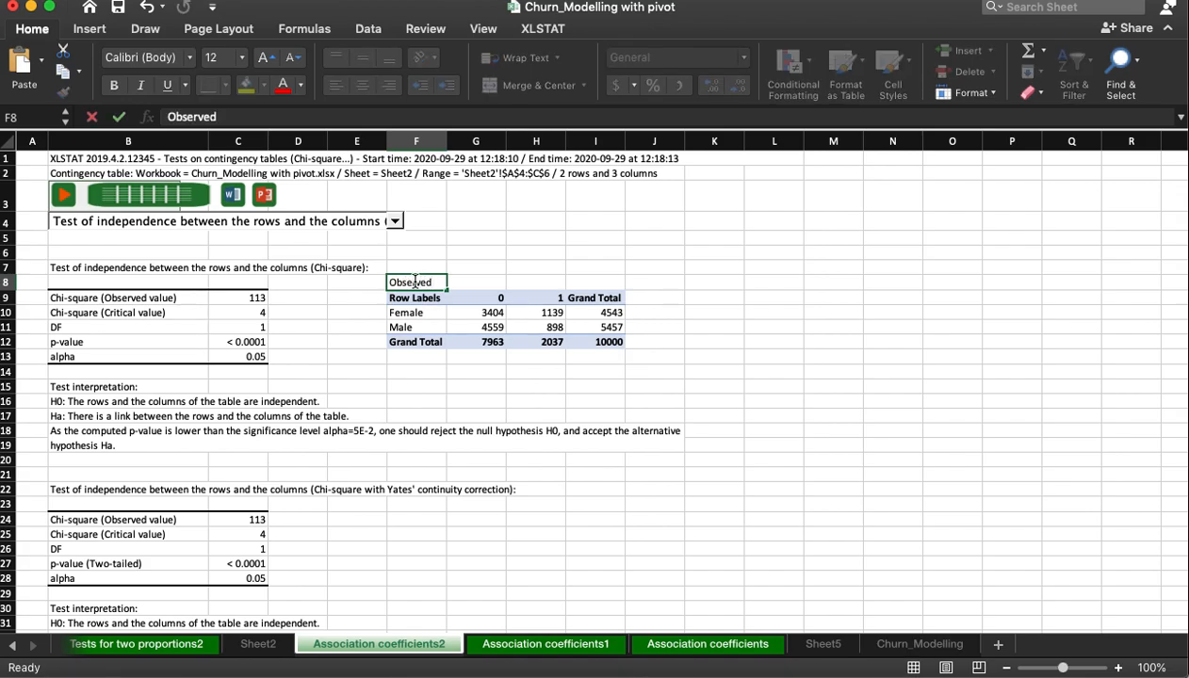
left_click(707, 279)
double_click(707, 279)
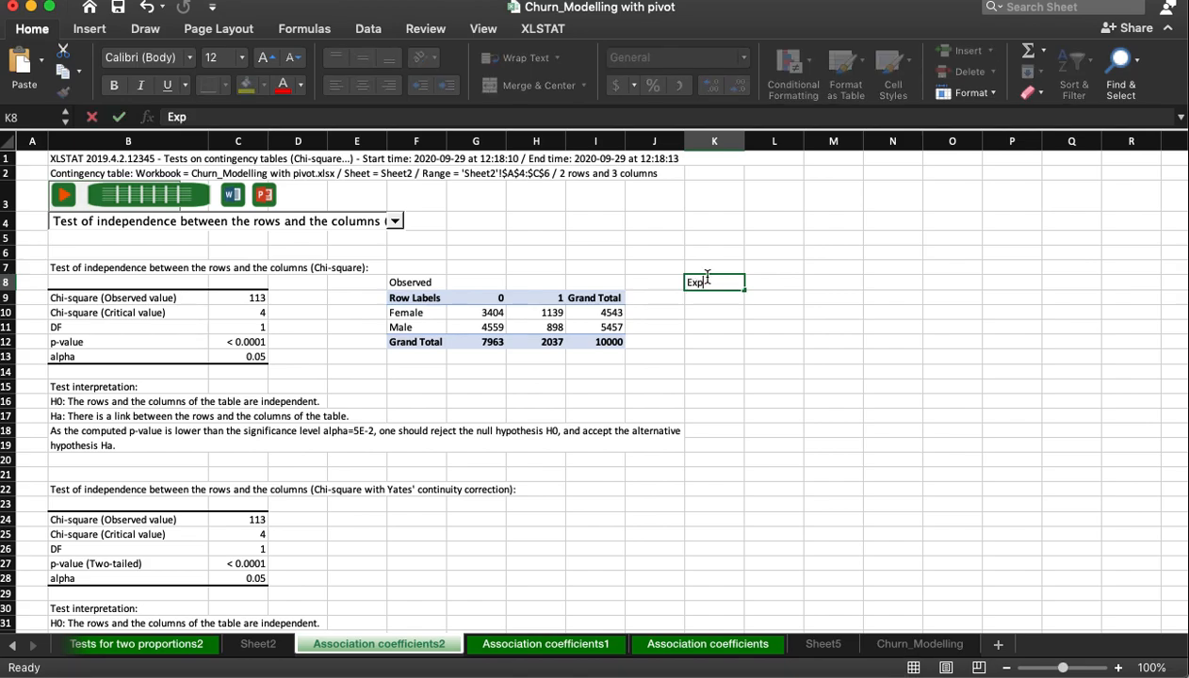
type("Expected")
key("Return")
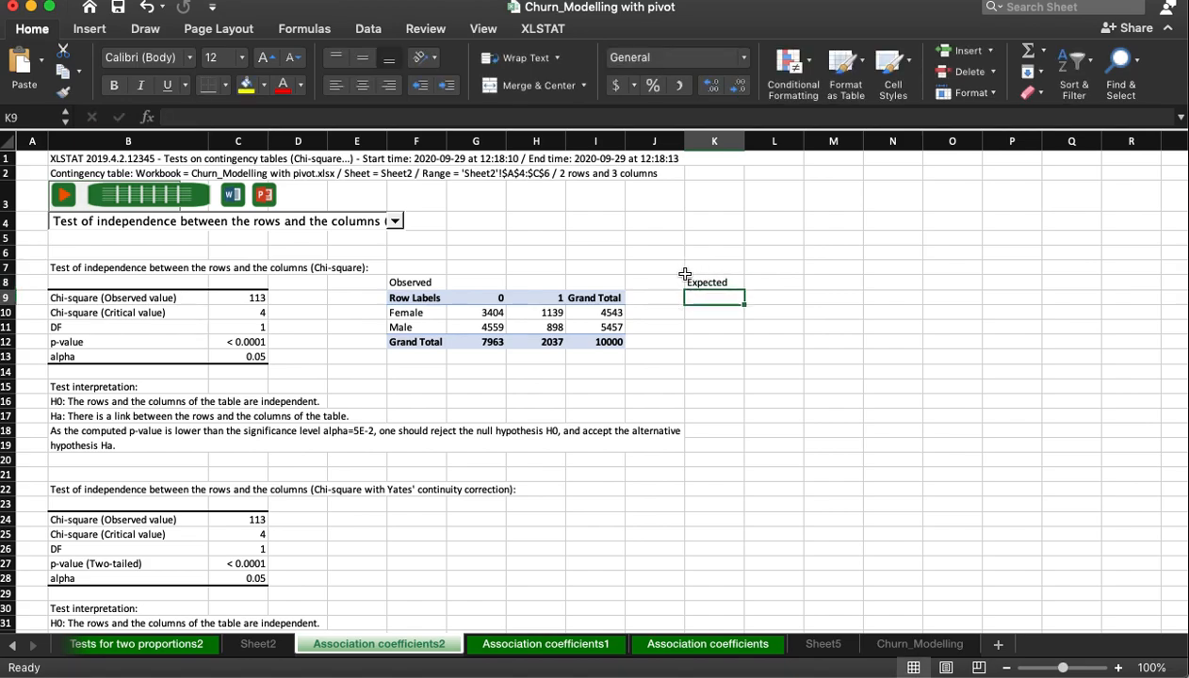
- Copy the observed table F9:I12 to K9, under the Expected heading
left_click_drag(419, 300, 583, 344)
key("super+c")
key("super+v")
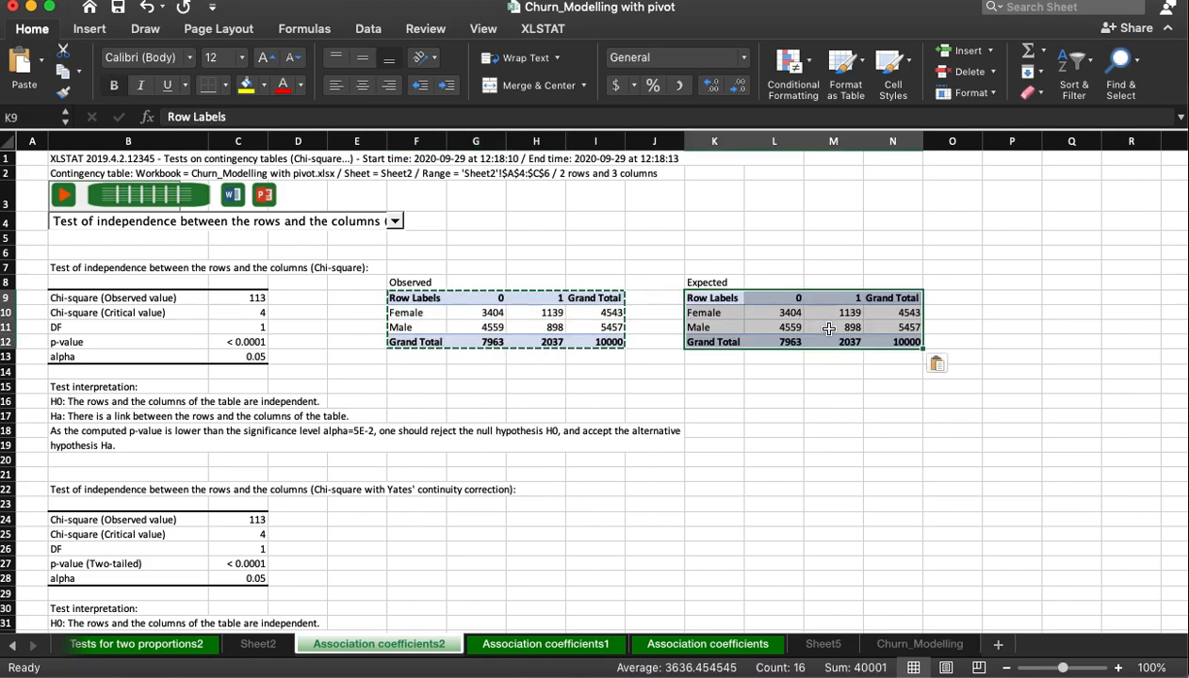
- Clear the four inner counts L10:M11 of the Expected table, keeping its labels and grand totals
left_click(792, 317)
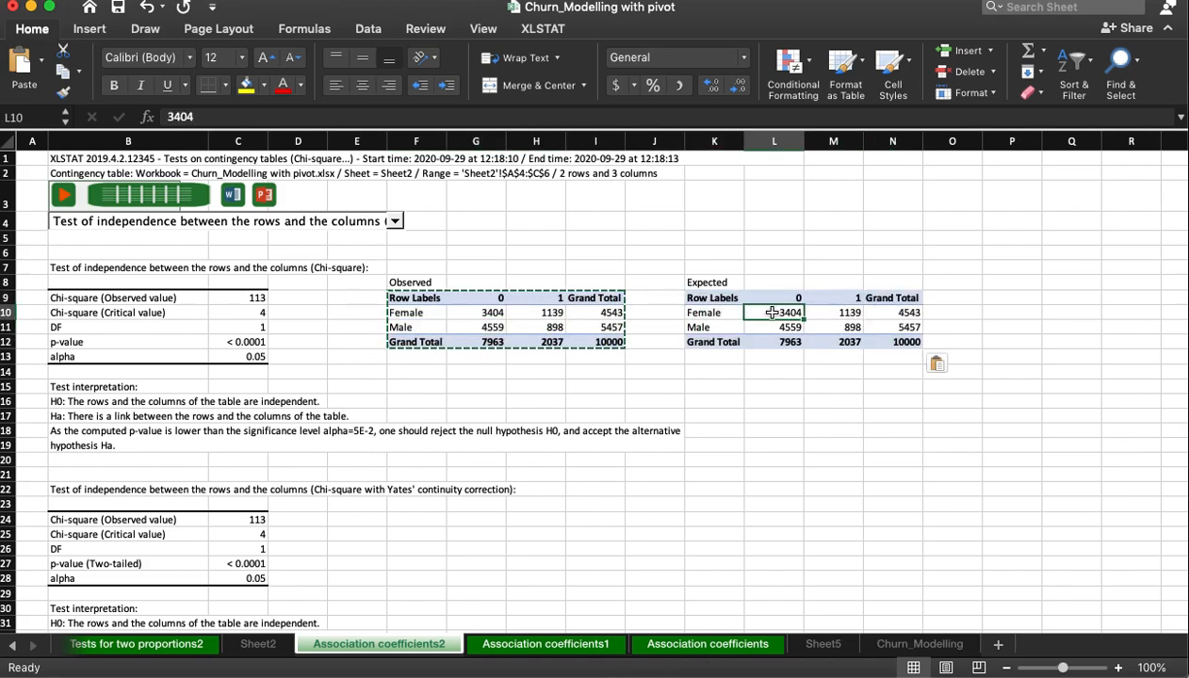
key("BackSpace")
key("Return")
key("Up")
key("Right")
key("BackSpace")
key("Return")
key("Left")
key("BackSpace")
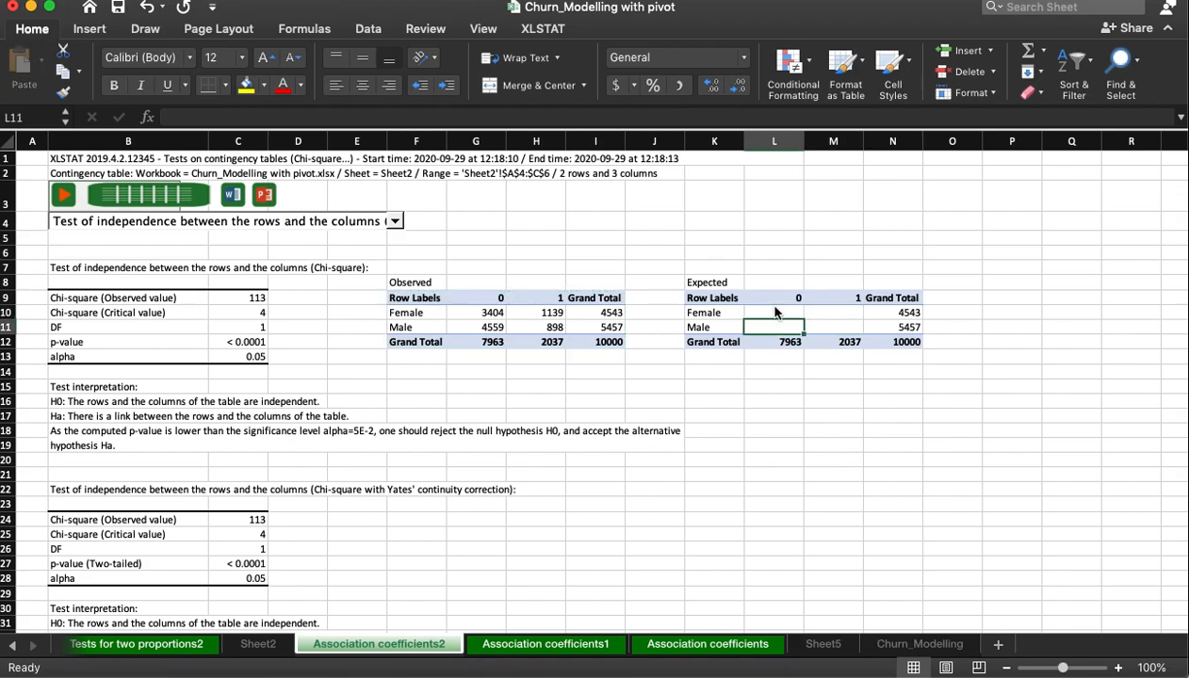
- Calculate the expected count for Female, 0 in L10 with the formula =N10*L12/N12
left_click(788, 313)
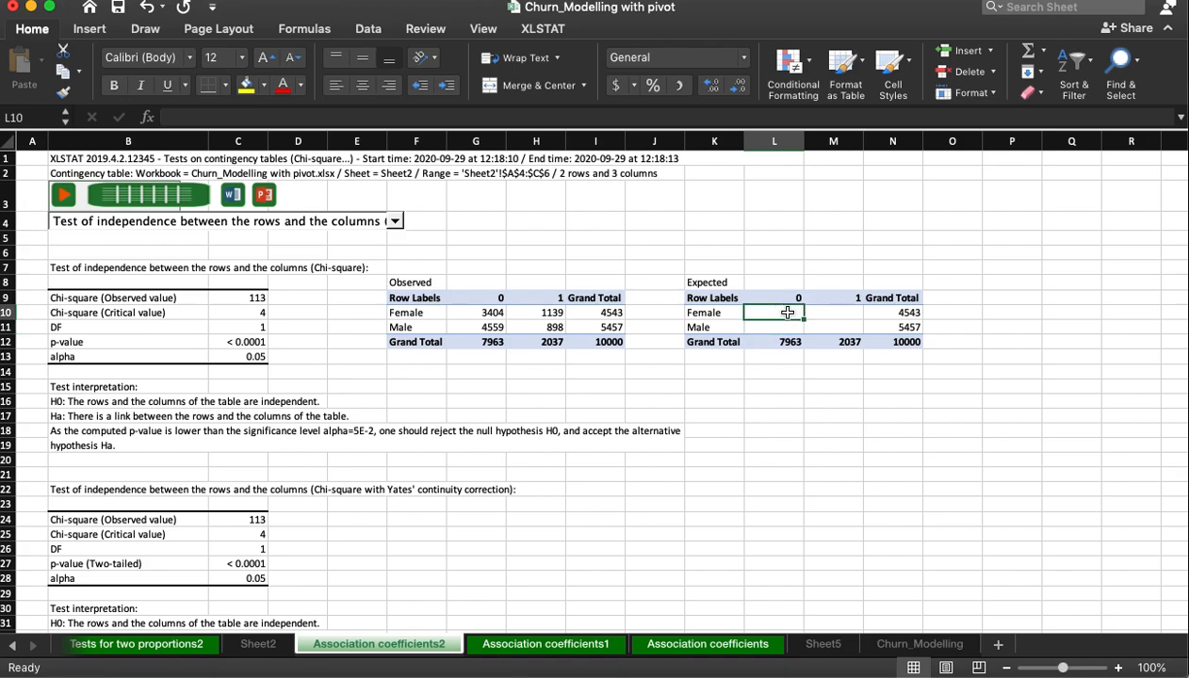
type("=")
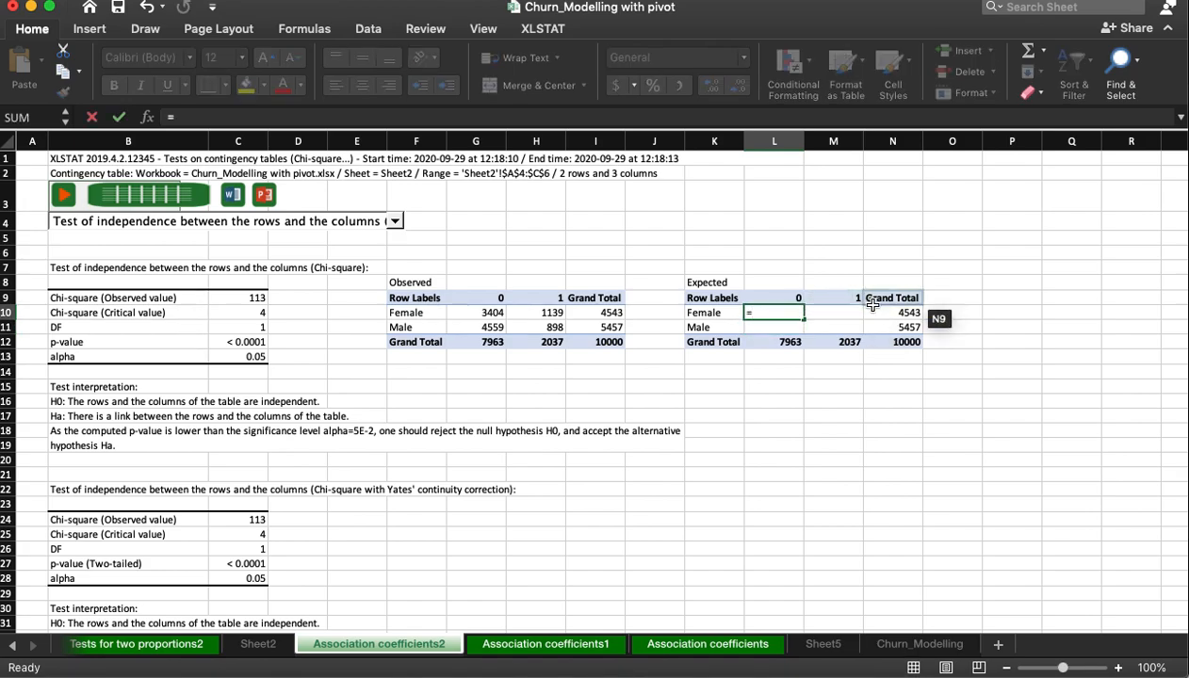
left_click(887, 318)
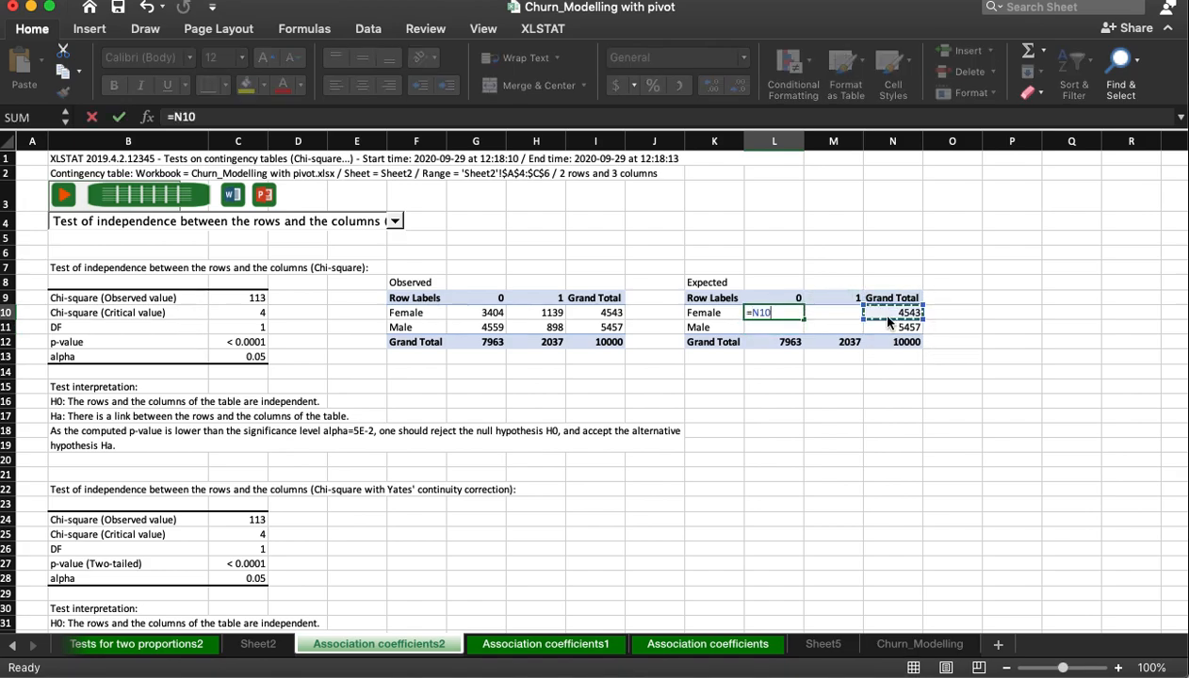
type("*")
left_click(787, 341)
type("/")
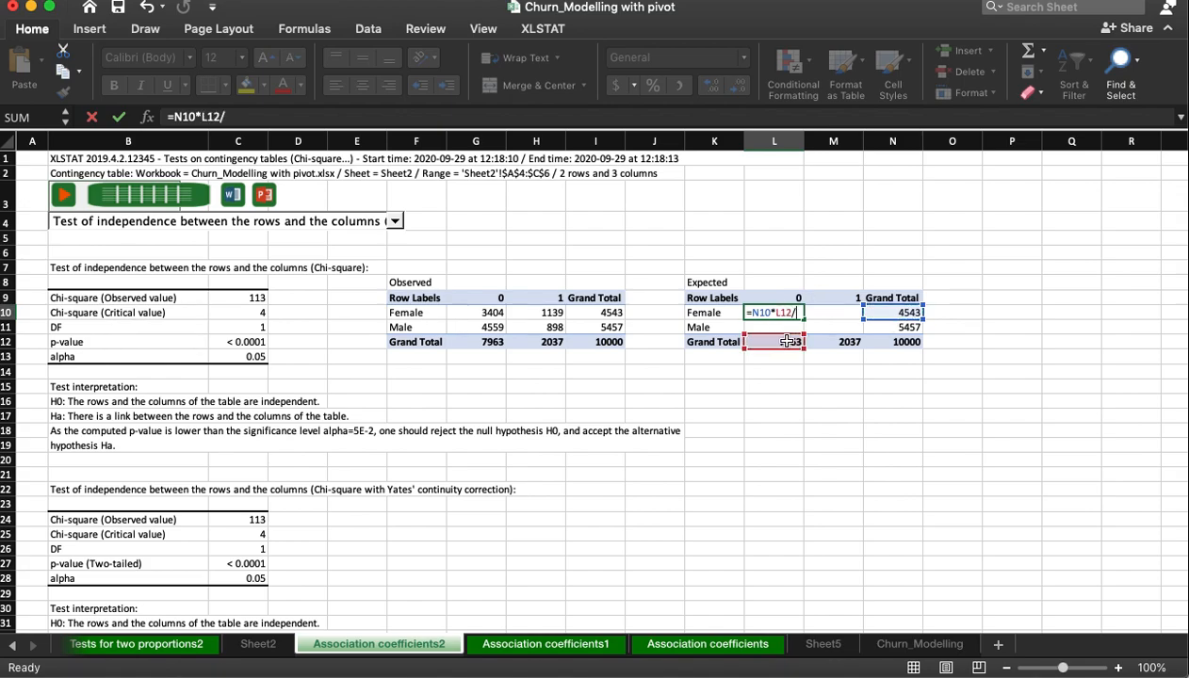
left_click(900, 341)
key("Return")
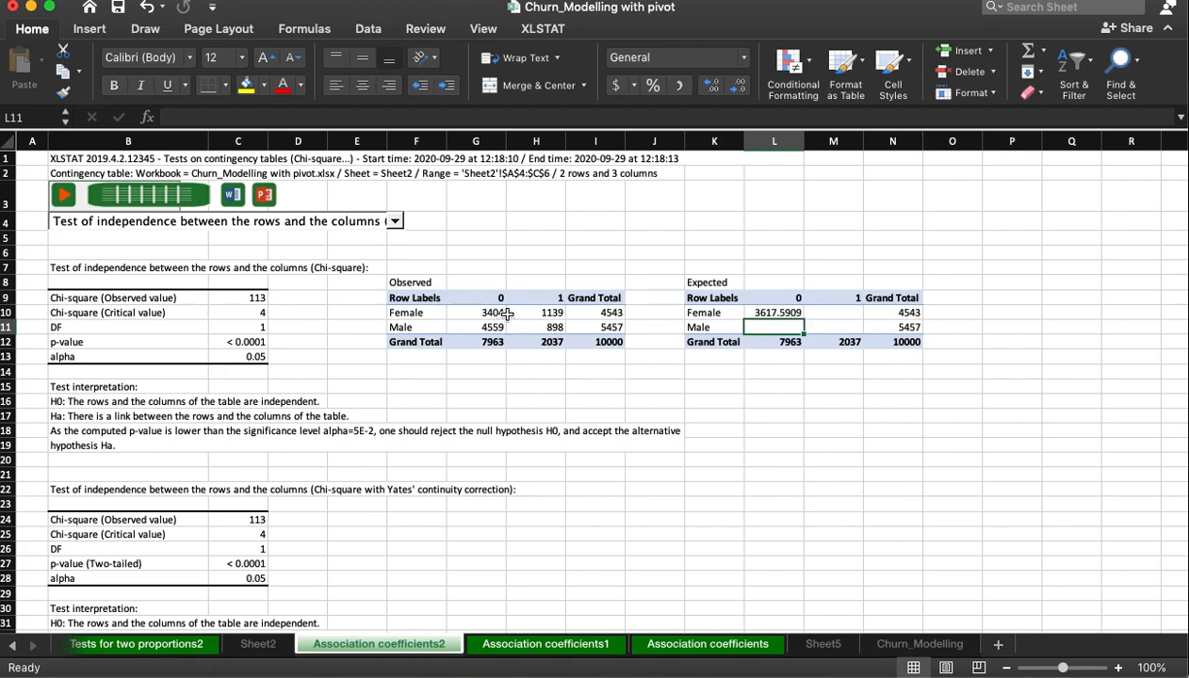
- Calculate the expected count for Male, 0 in L11 with the formula =N11*L12/N12
type("=")
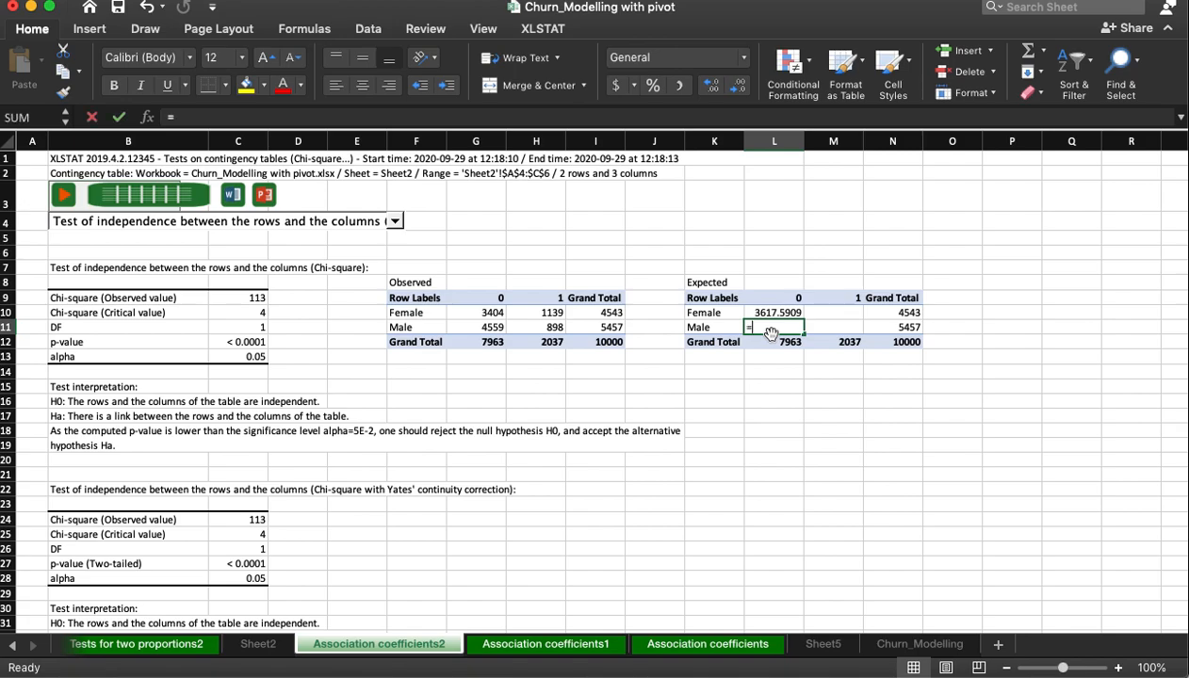
left_click(913, 327)
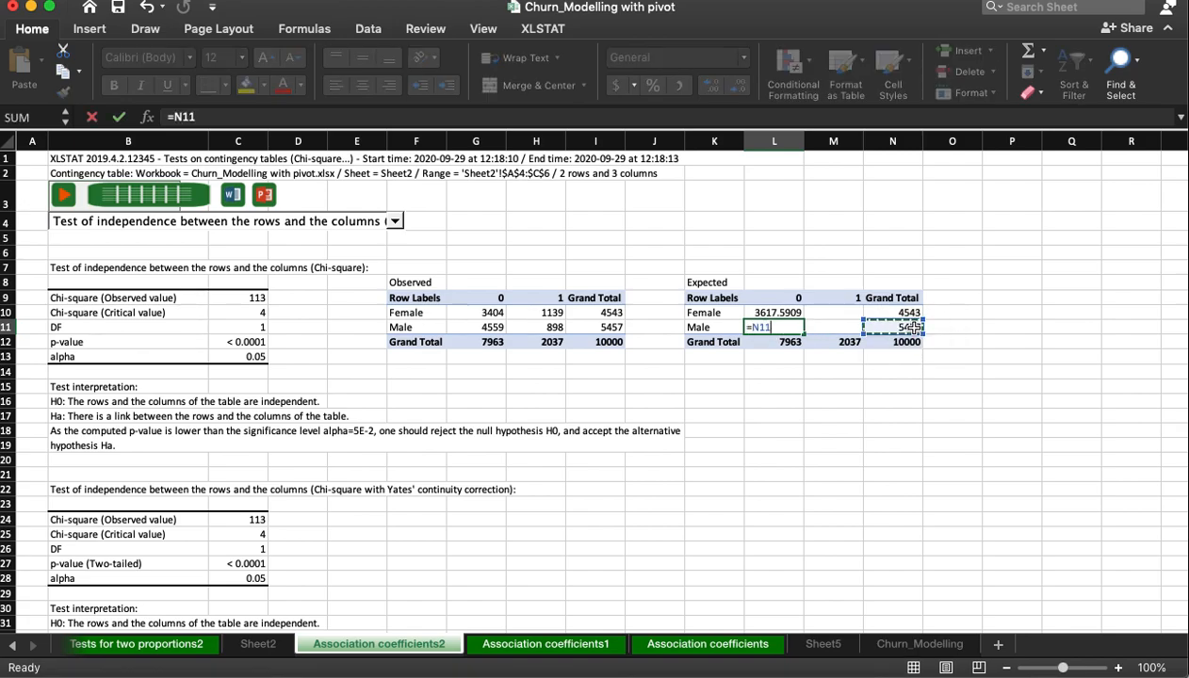
type("*")
left_click(790, 341)
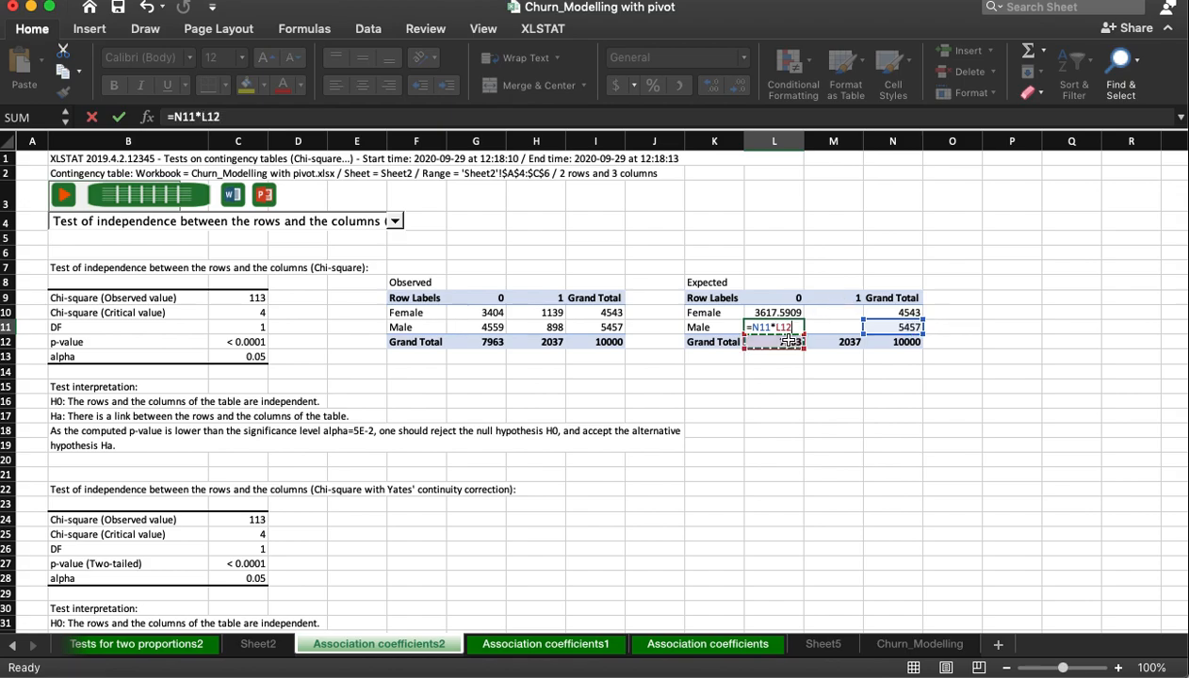
left_click(912, 342)
key("Return")
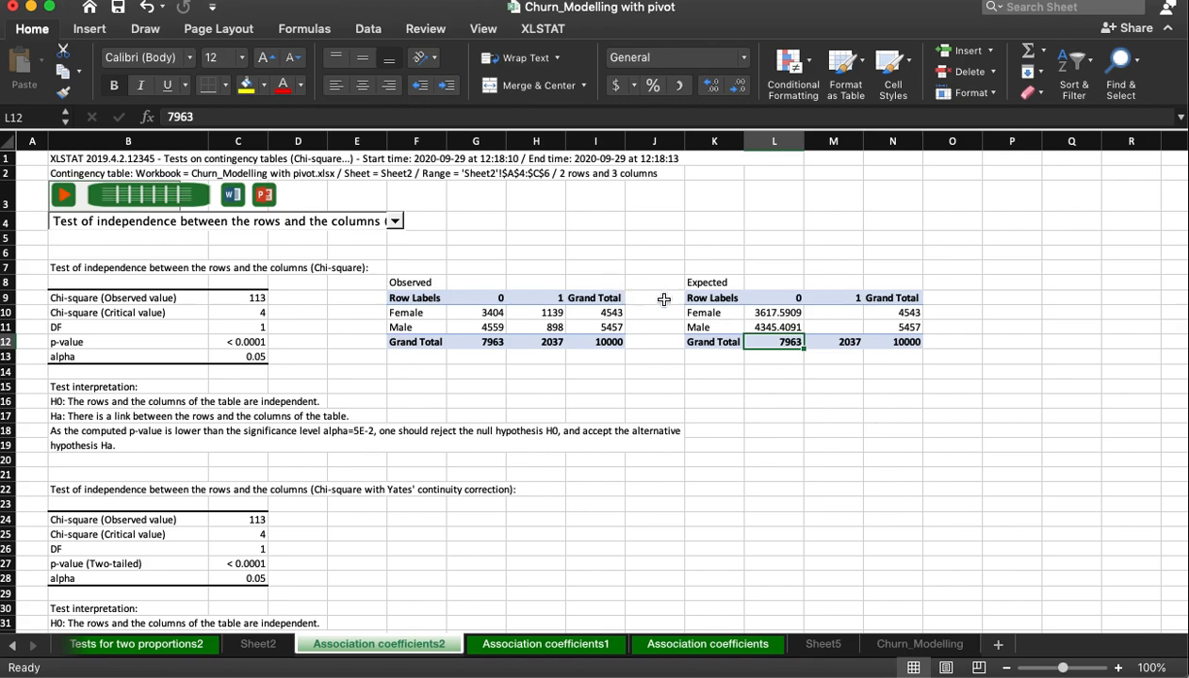
- Calculate the expected count for Female, 1 in M10 with the formula =N10*M12/N12
left_click(850, 310)
type("=")
left_click(908, 312)
type("*")
left_click(841, 342)
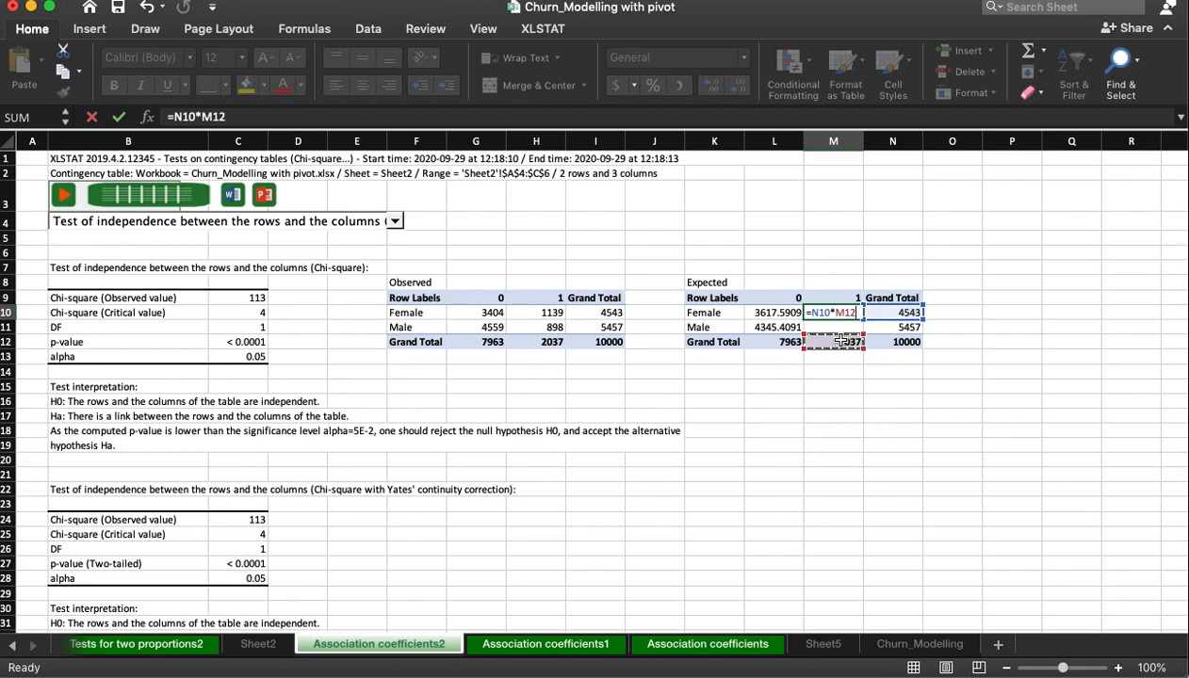
type("/")
left_click(906, 343)
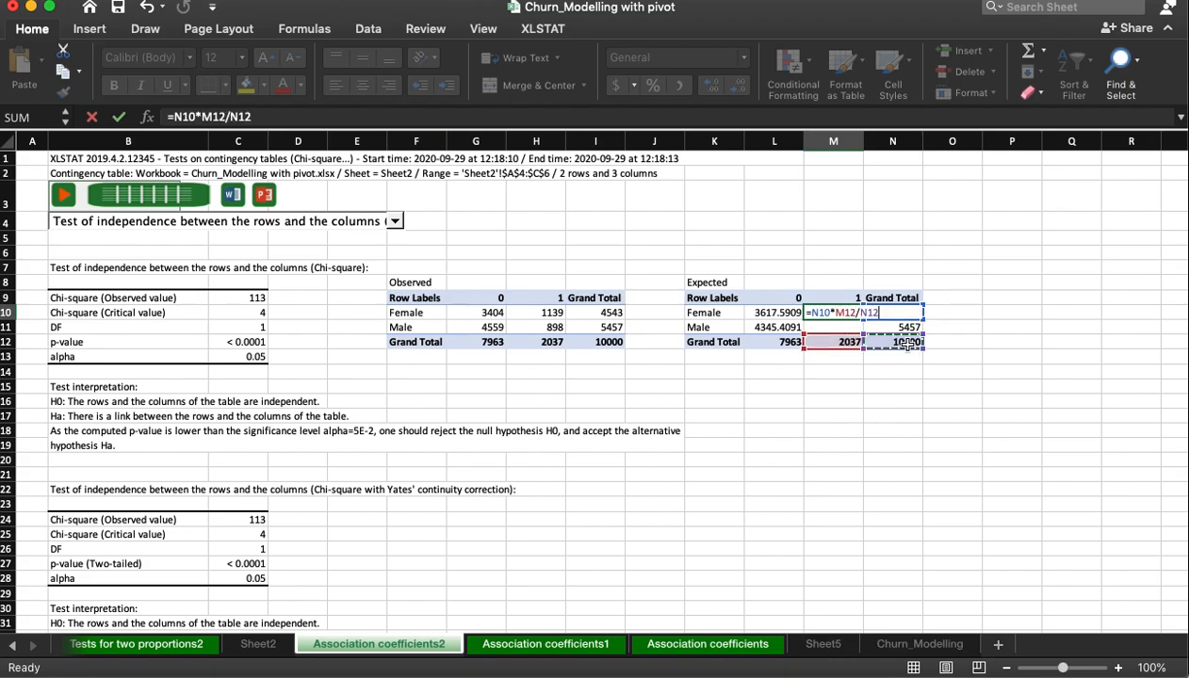
key("Return")
- Calculate the expected count for Male, 1 in M11 with the formula =N11*M12/N12
type("=")
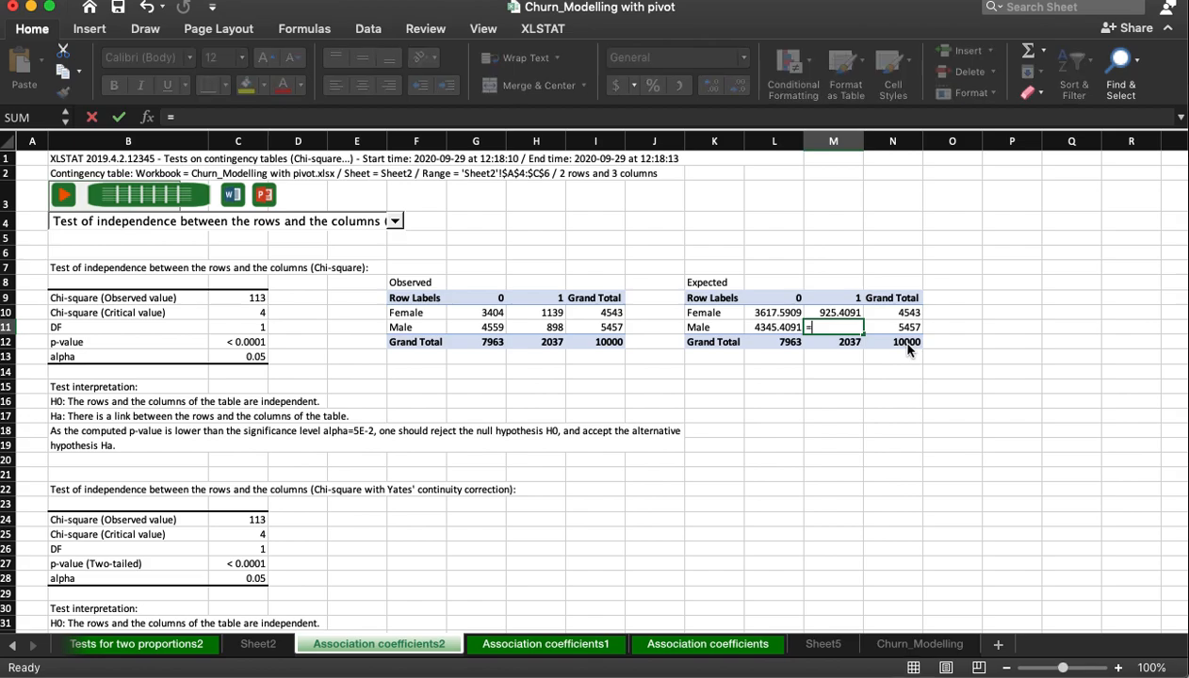
left_click(911, 330)
type("*")
left_click(845, 343)
type("/")
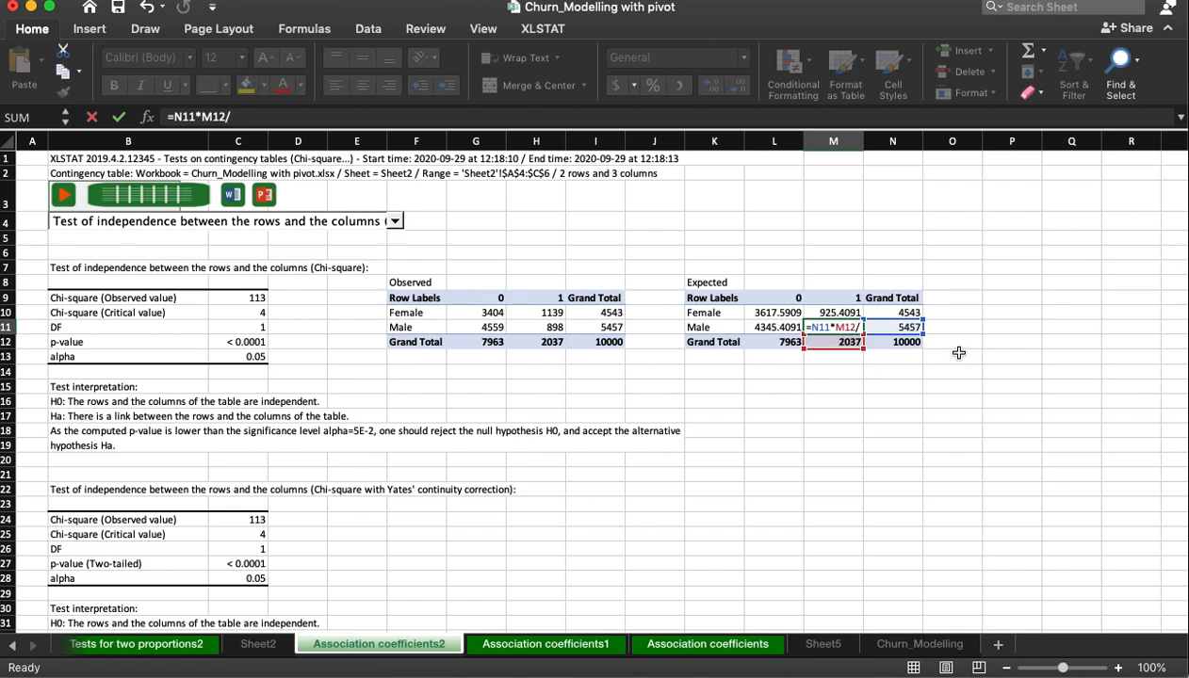
left_click(903, 342)
key("Return")
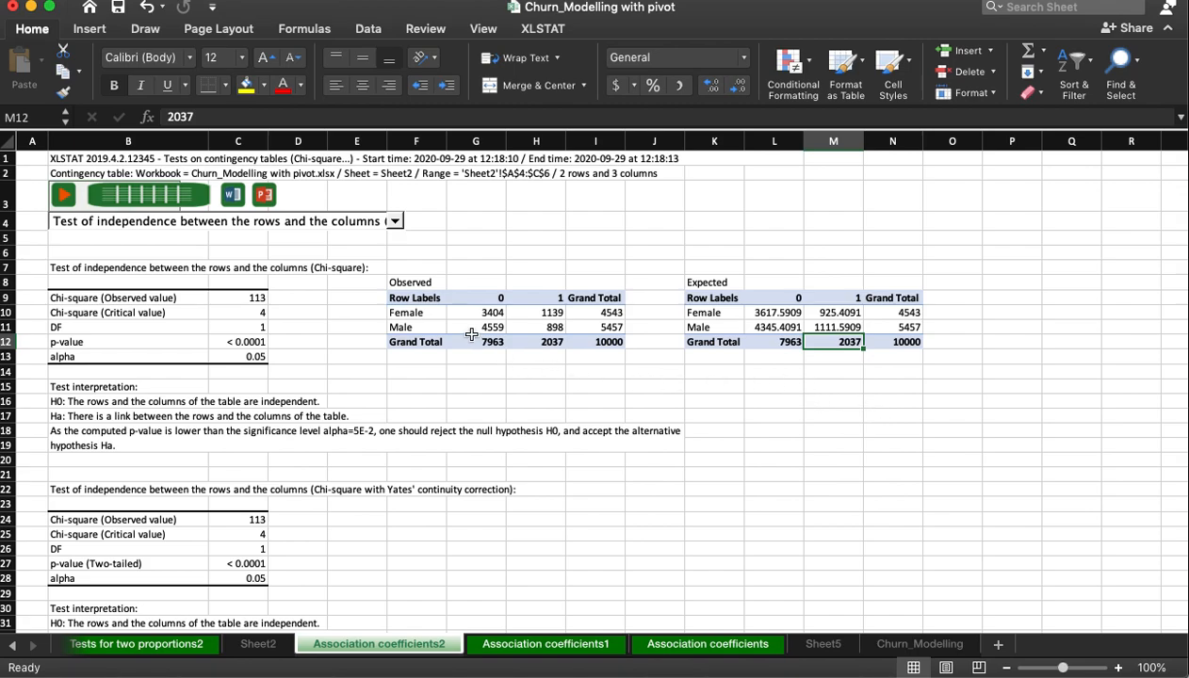
- Copy the four observed counts G10:H11 to L17, below the Expected table
left_click_drag(471, 313, 536, 328)
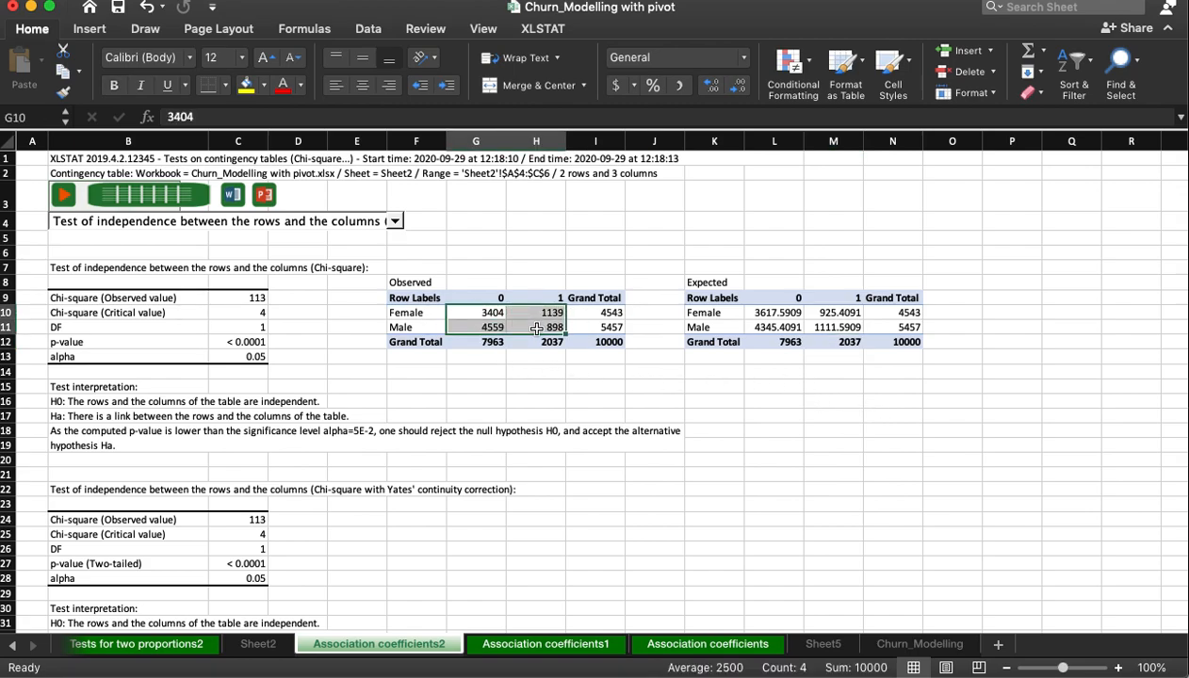
key("super+c")
left_click(782, 417)
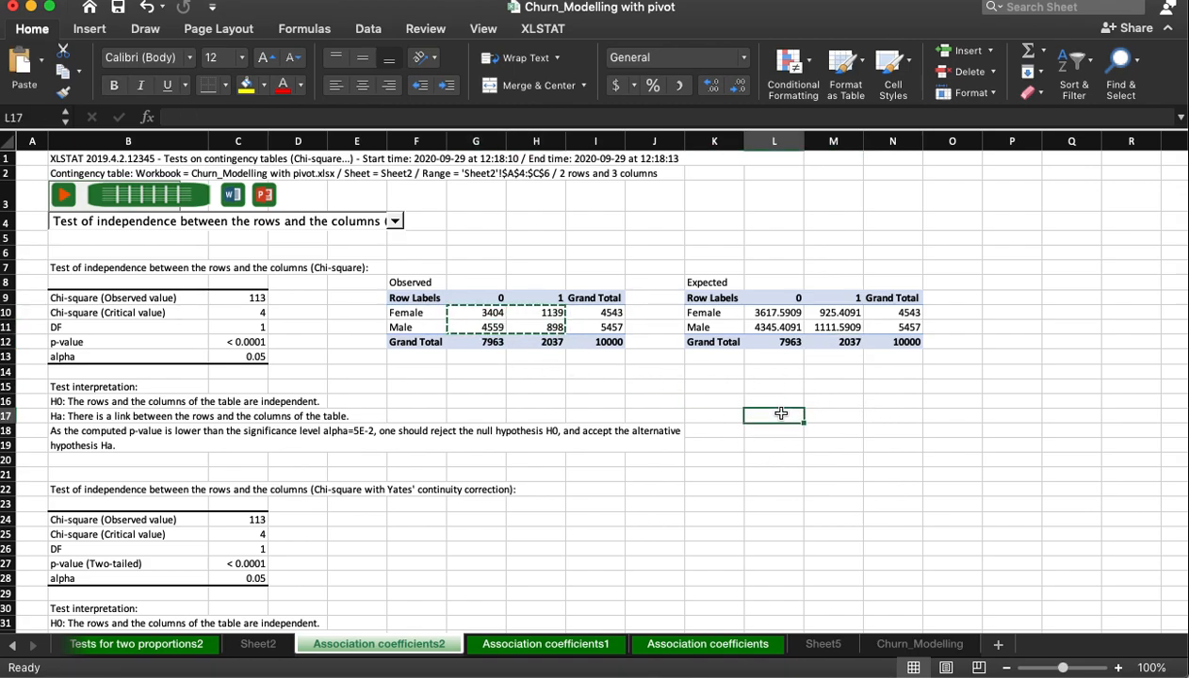
key("super+v")
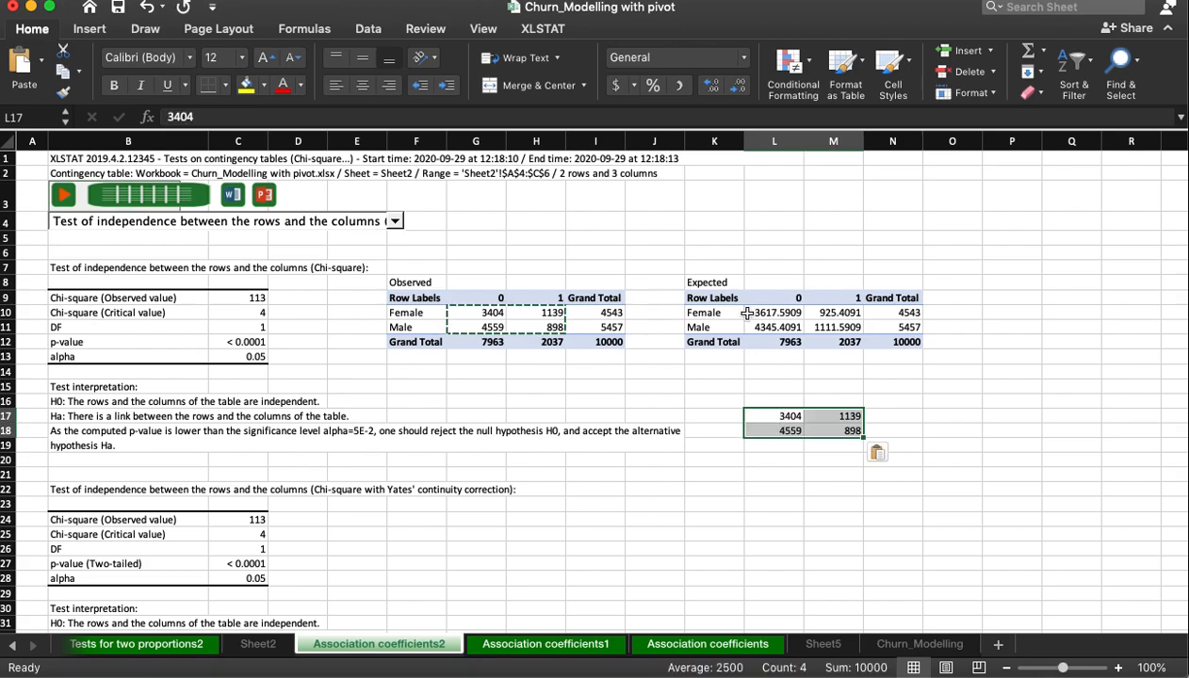
- Copy the expected counts L10:M11 and paste them as values at O17
left_click_drag(779, 308, 826, 323)
key("super+c")
left_click(951, 415)
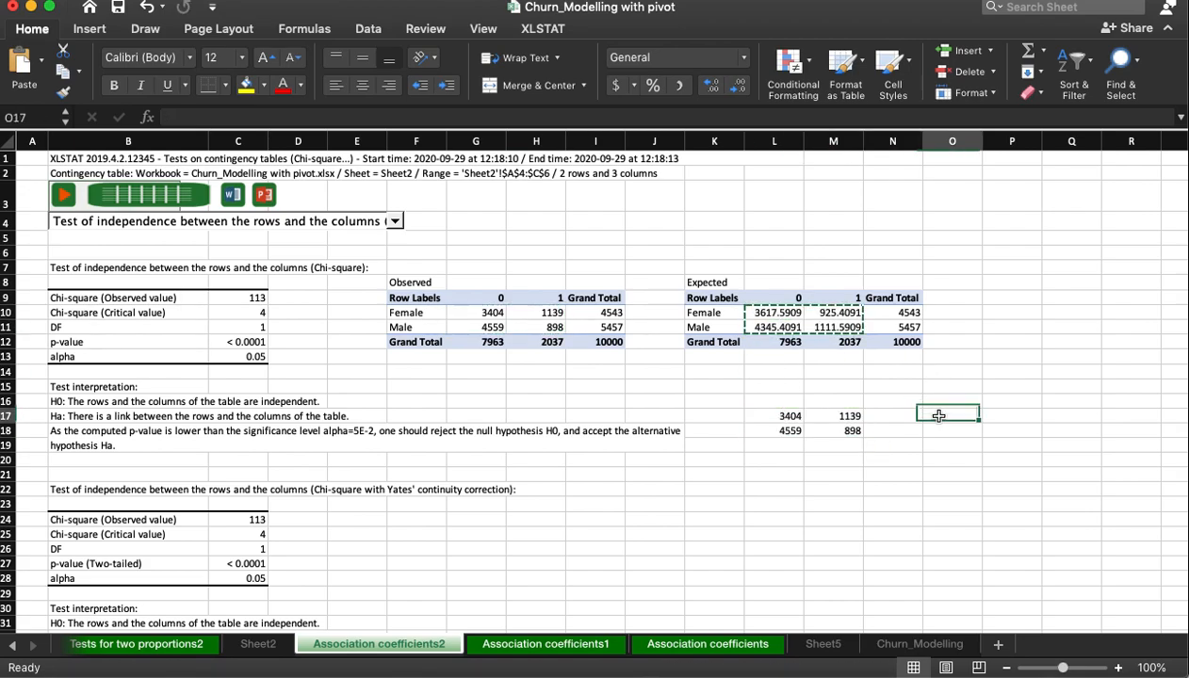
left_click(49, 57)
left_click(85, 302)
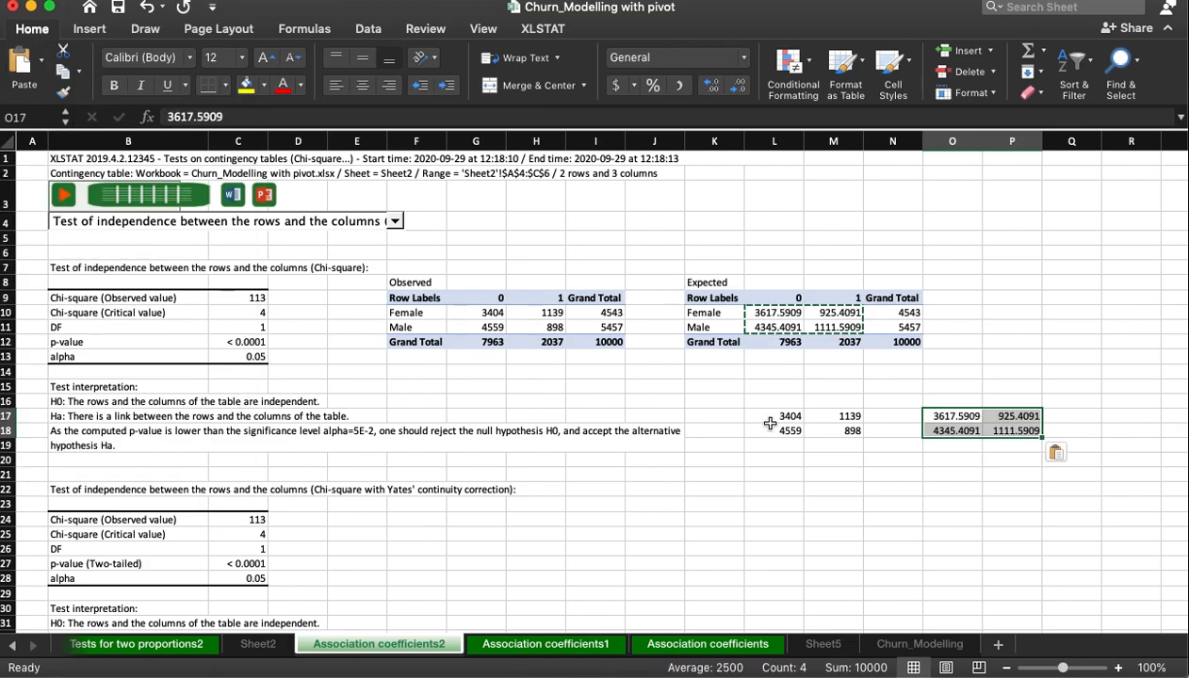
- Move the pasted expected block to L22 and shift each block's second row up beside its first, into N17:O17 and N22:O22
left_click(873, 471)
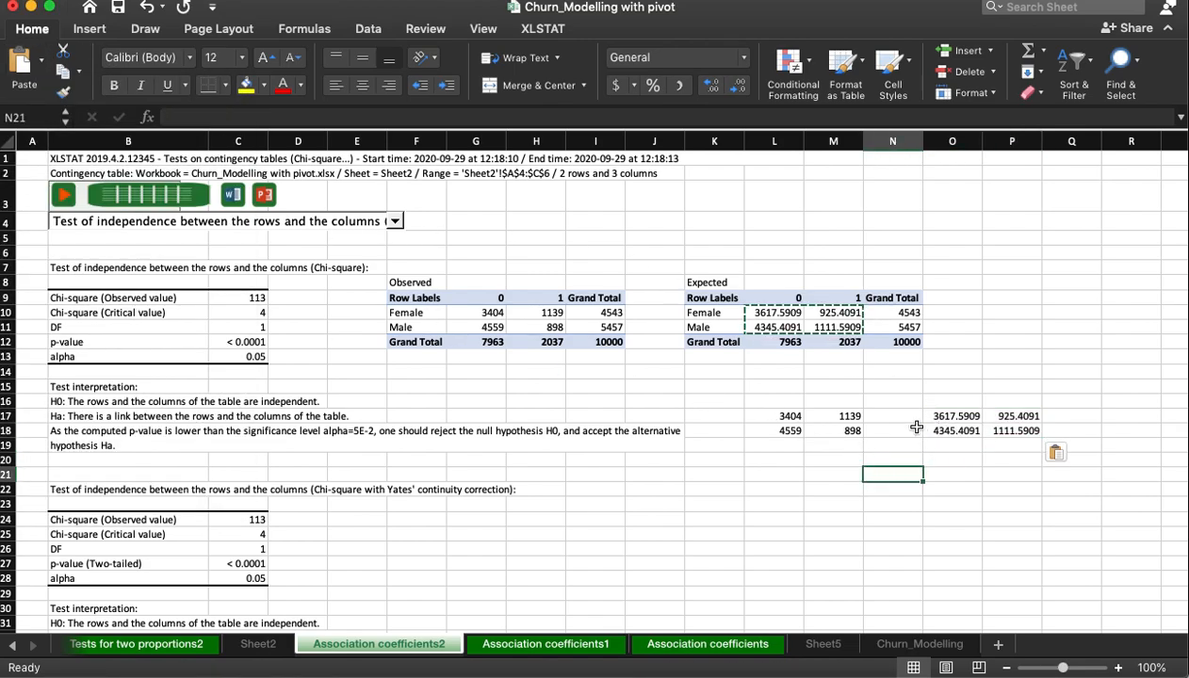
left_click_drag(937, 422, 829, 490)
left_click_drag(783, 431, 885, 416)
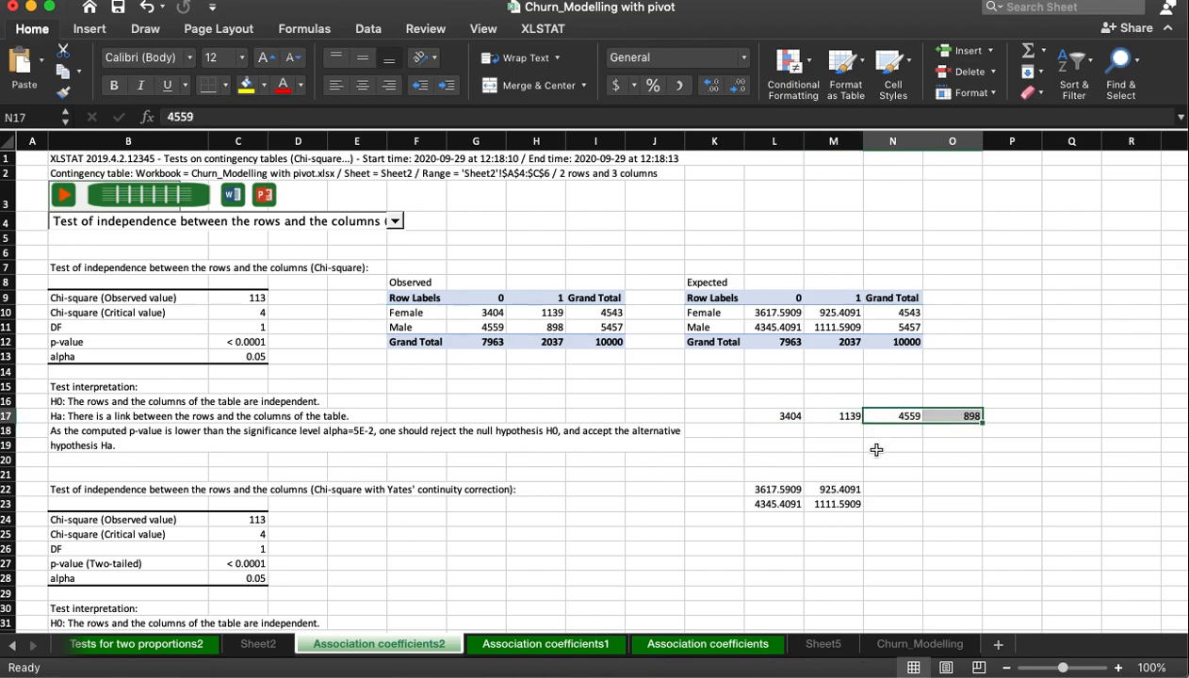
left_click_drag(778, 505, 948, 490)
- Move the row of expected values L22:O22 to L18, directly below the observed values
left_click_drag(778, 490, 952, 486)
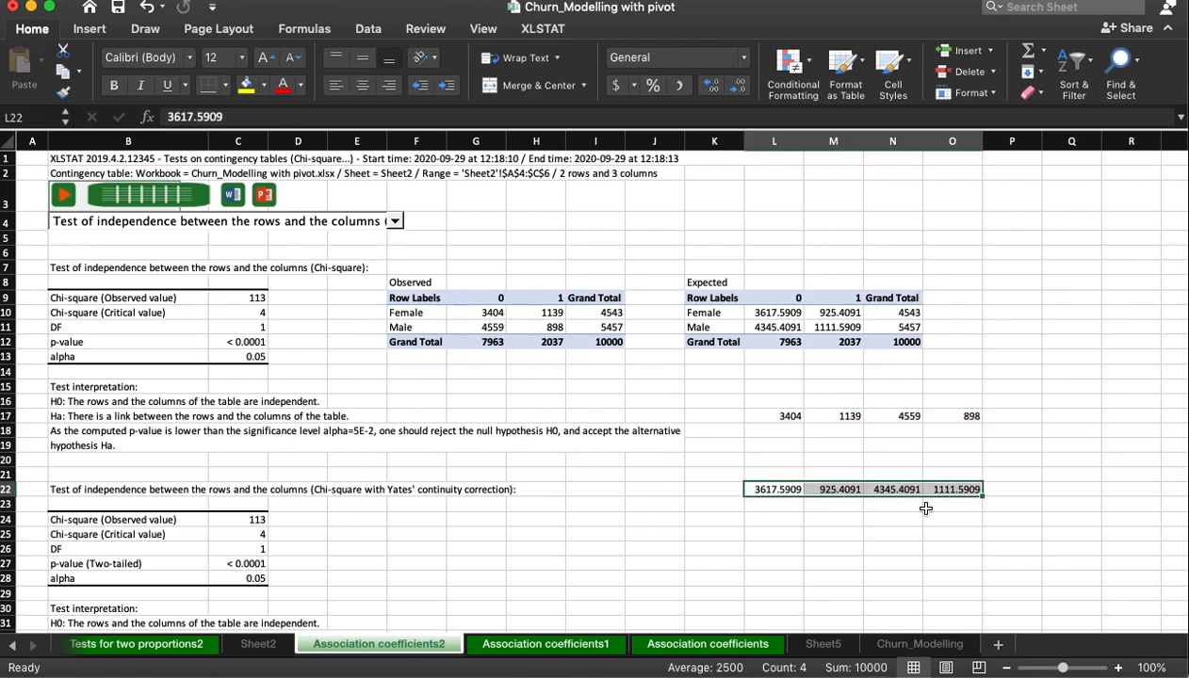
key("ctrl+x")
left_click(776, 437)
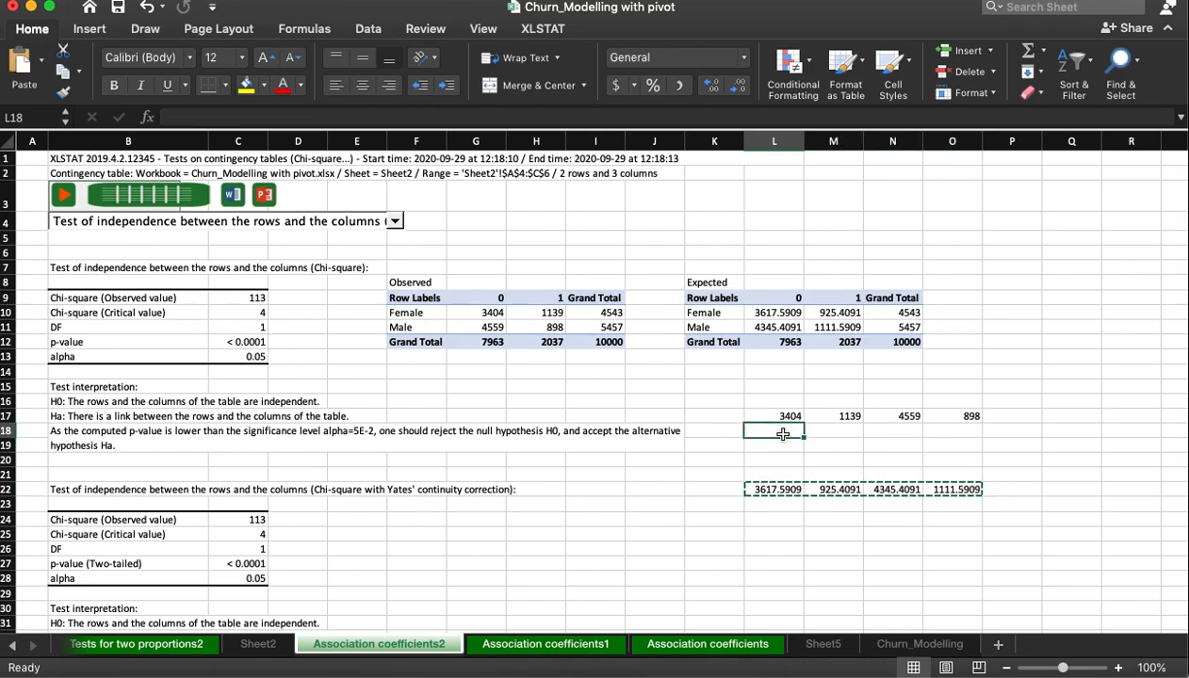
key("ctrl+v")
left_click(754, 403)
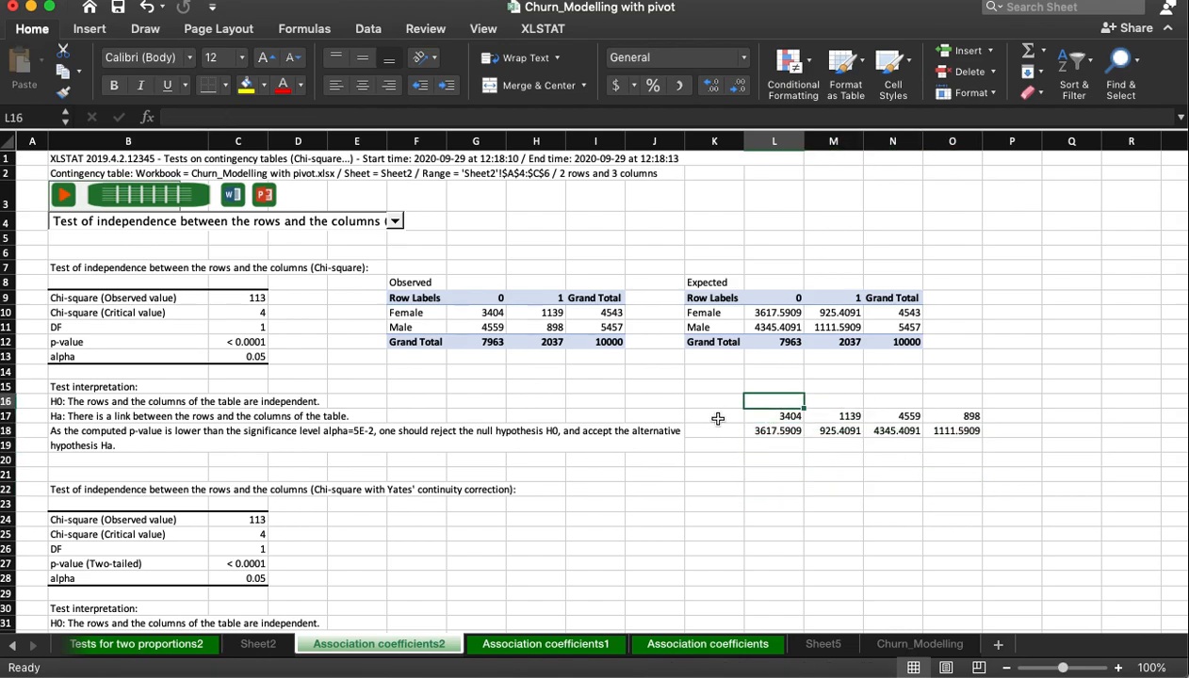
left_click(718, 417)
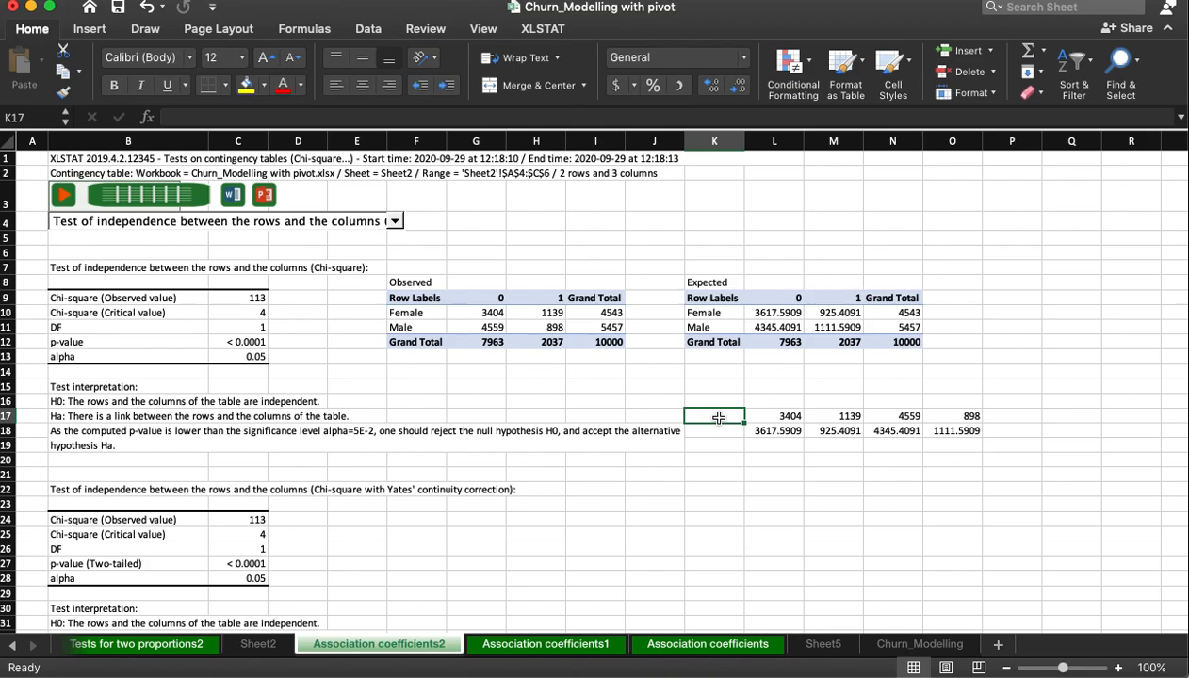
- Label rows K17 to K21 as Observed, Expected, dif, dif^2 and /expectated
type("Obse")
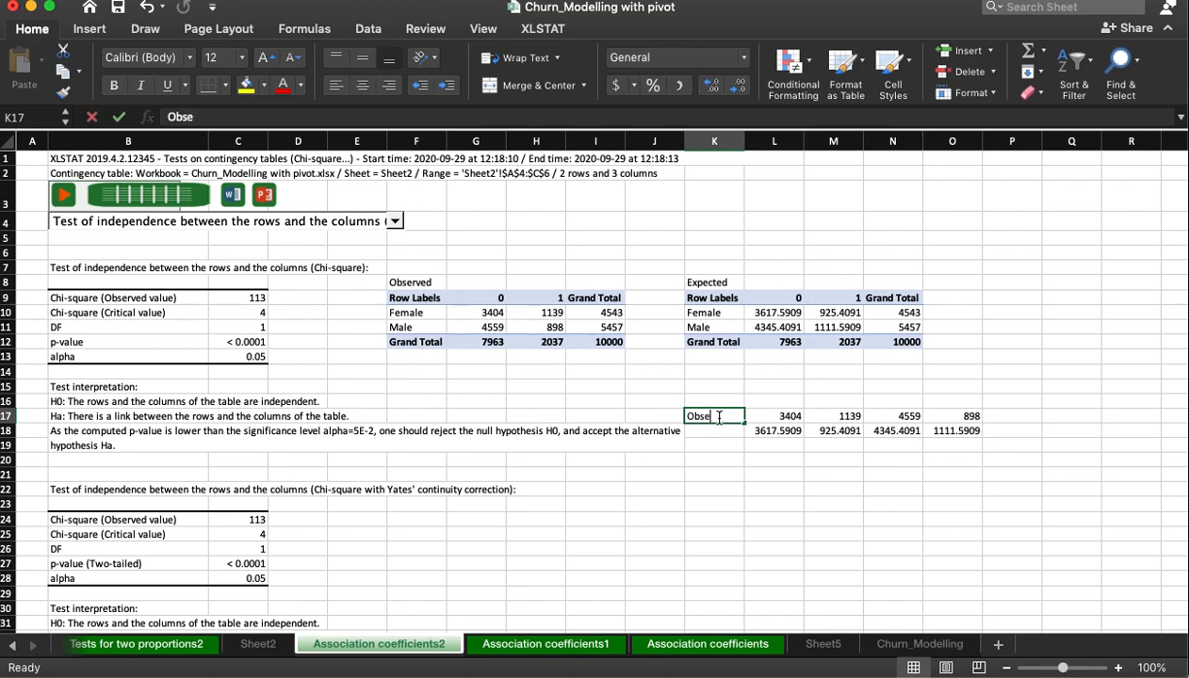
type("rved")
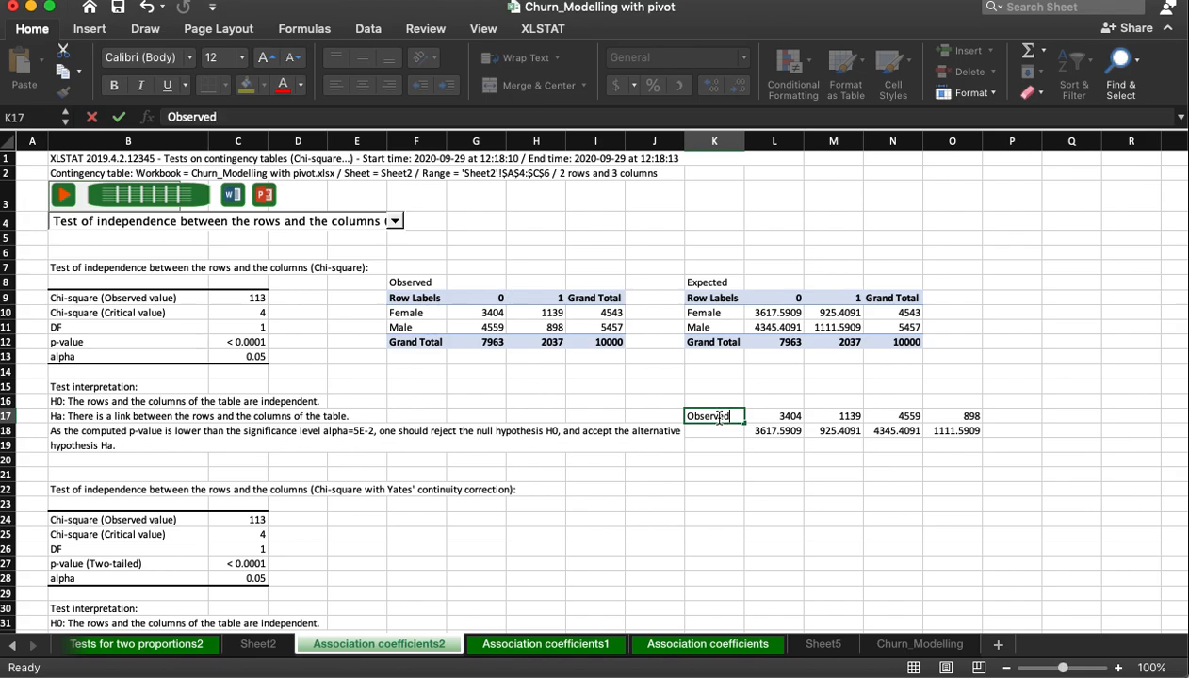
key("Return")
type("Expected")
key("Return")
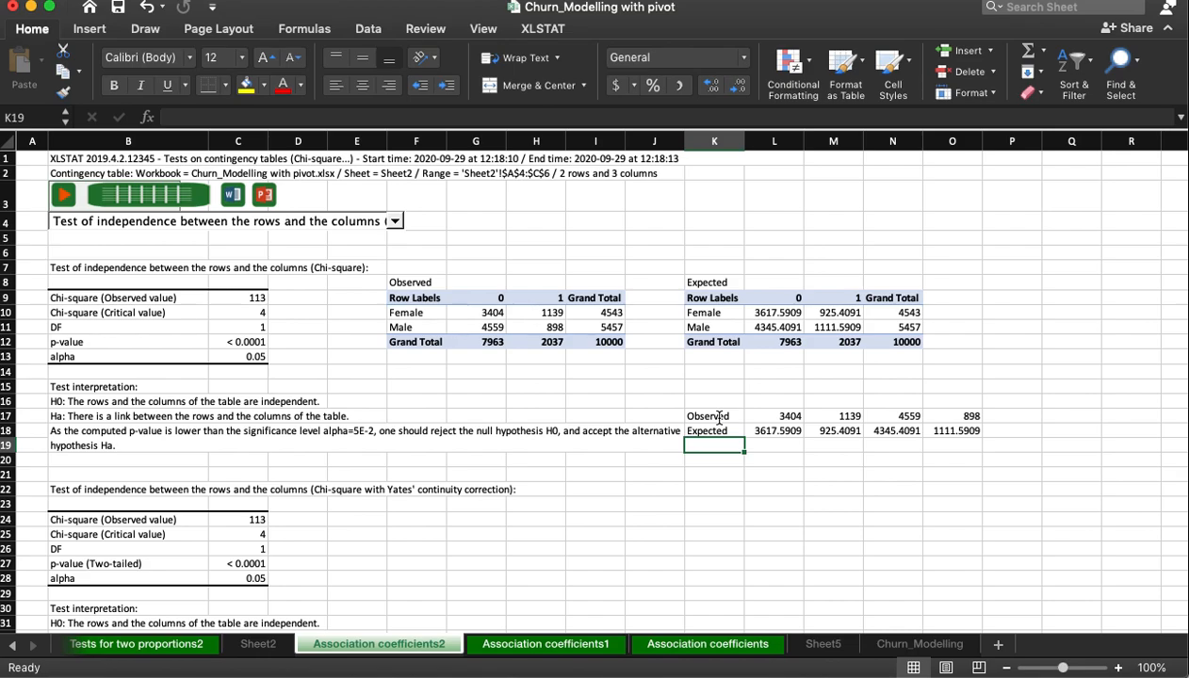
type("d")
key("Return")
type("dif^")
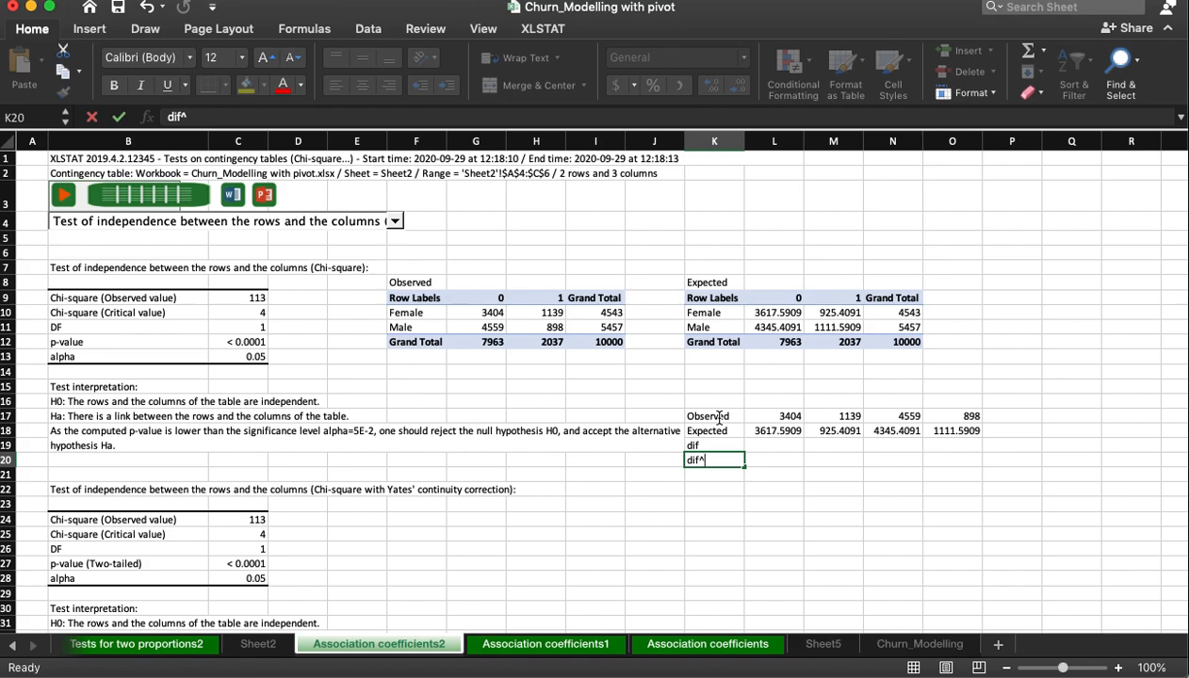
type("2")
key("Return")
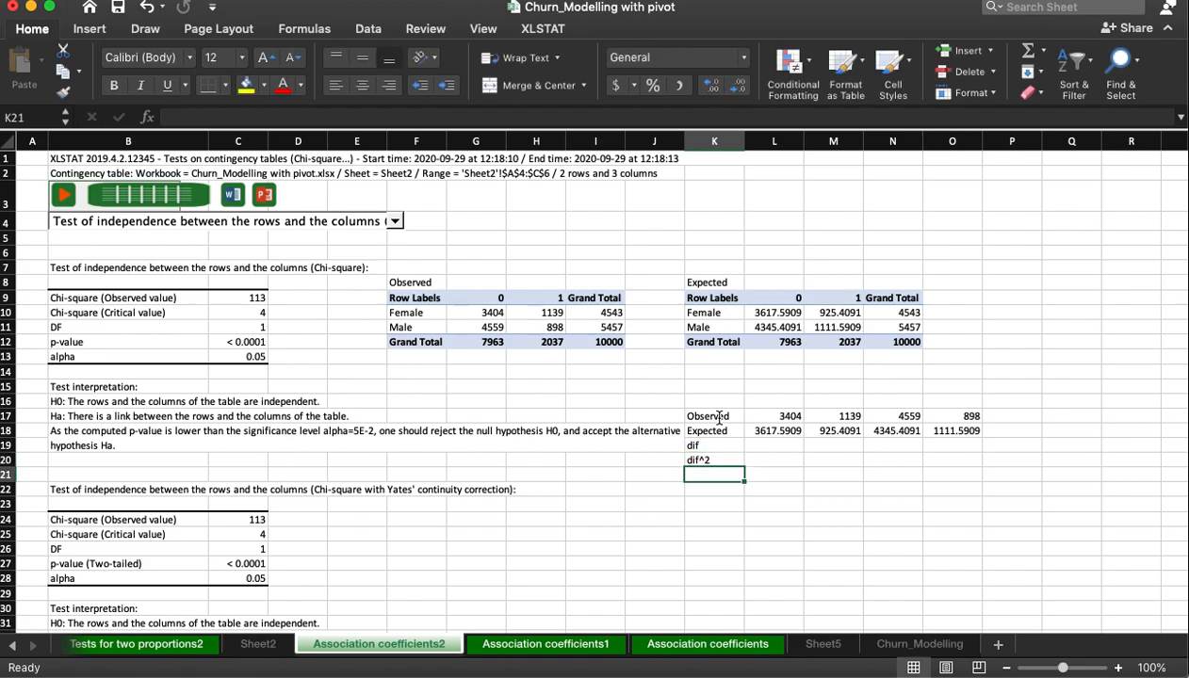
type("/expectated")
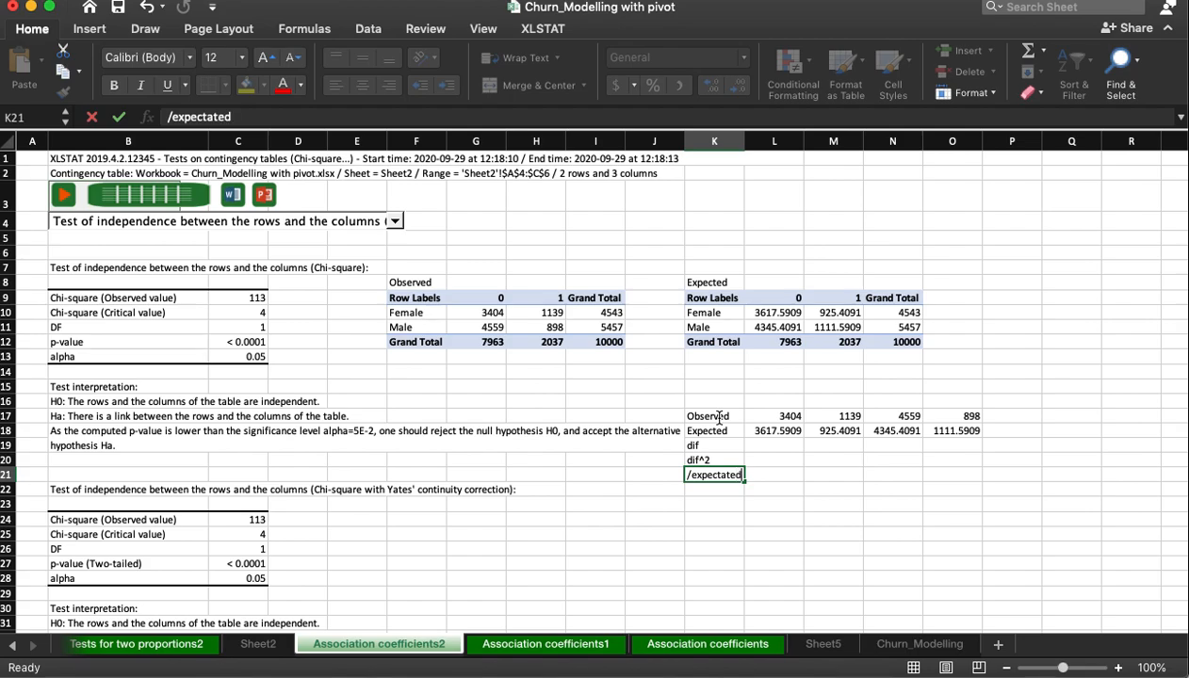
key("Return")
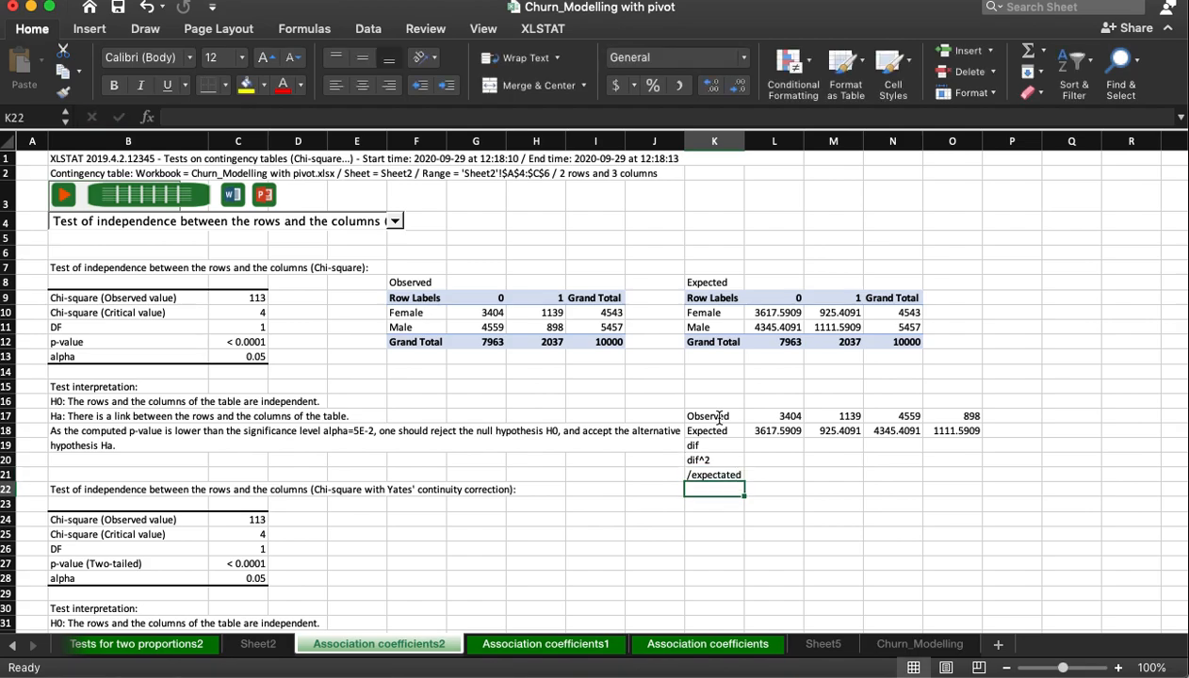
- Calculate the first observed-minus-expected difference in L19 with the formula =L17-L18
left_click(772, 449)
type("=")
left_click(768, 417)
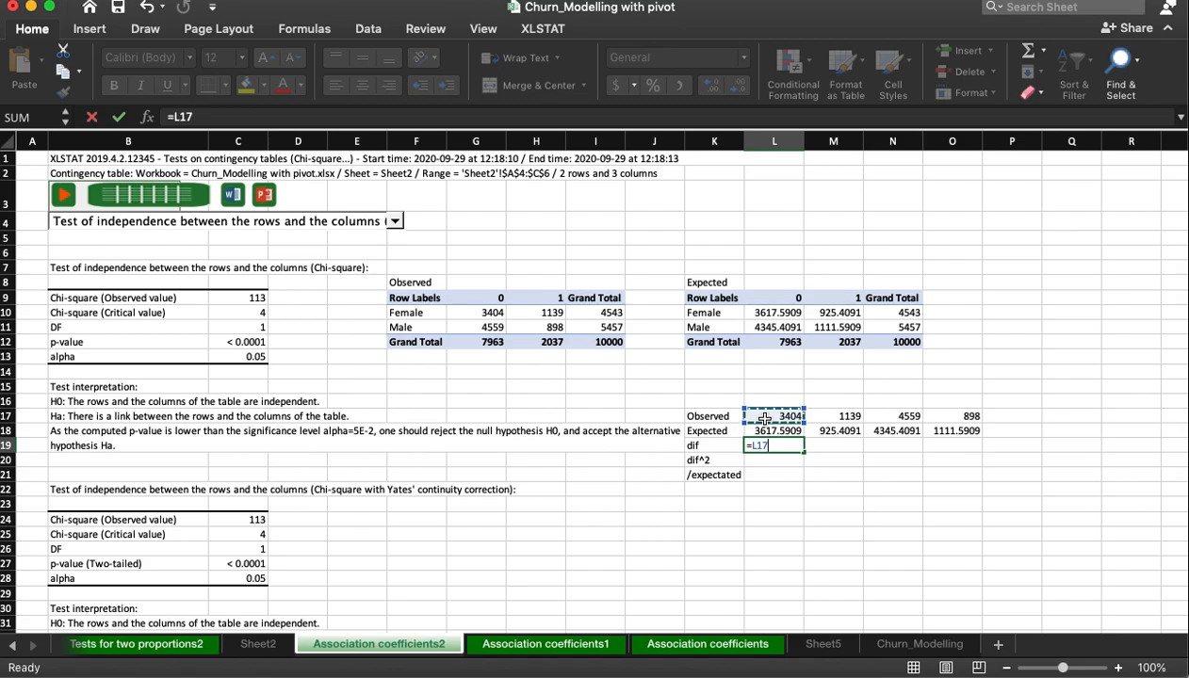
type("-")
left_click(772, 430)
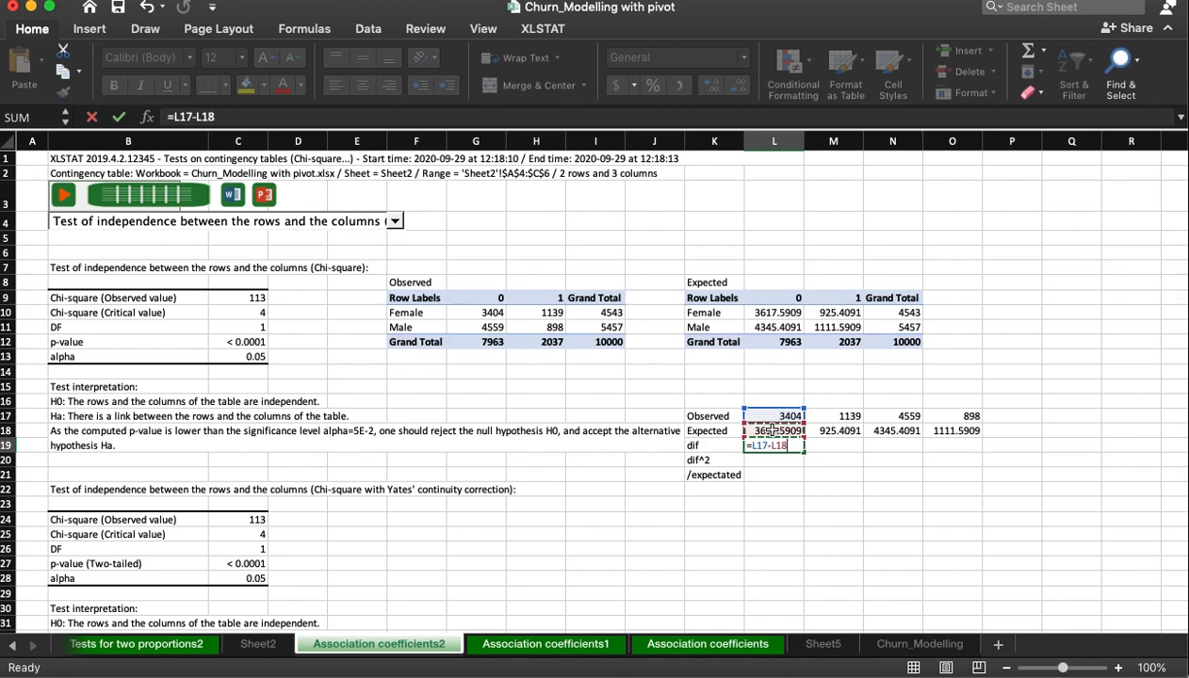
key("Return")
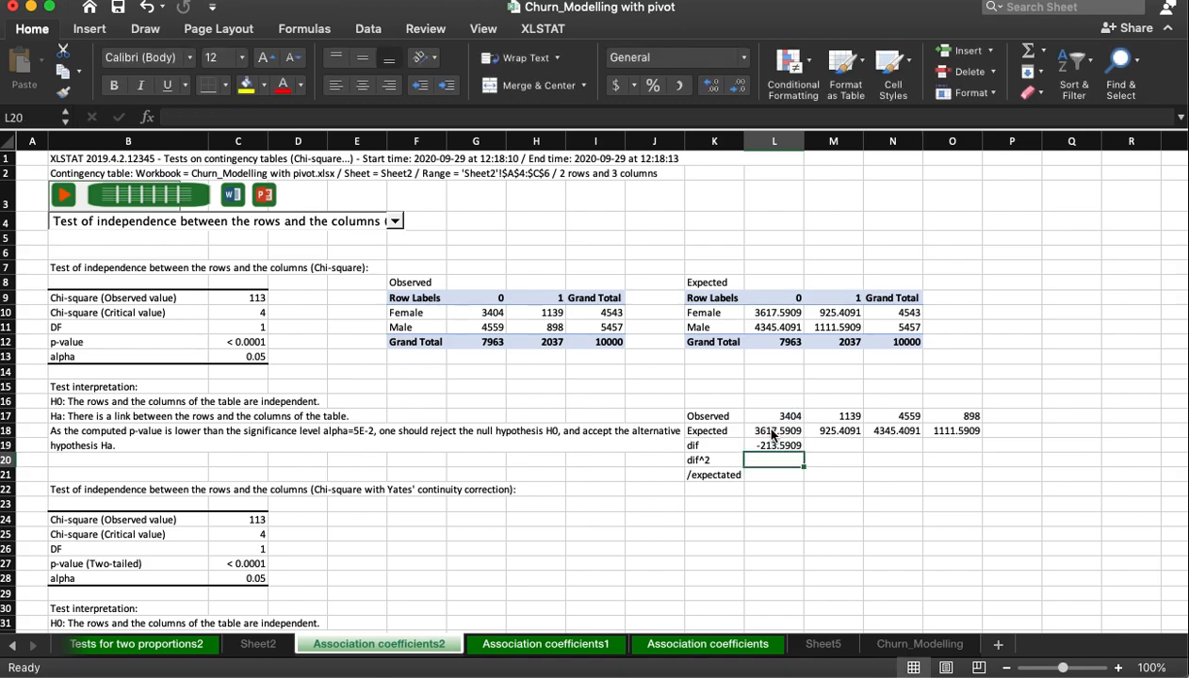
- Square the first difference in L20 with the formula =L19^2
type("=")
key("Up")
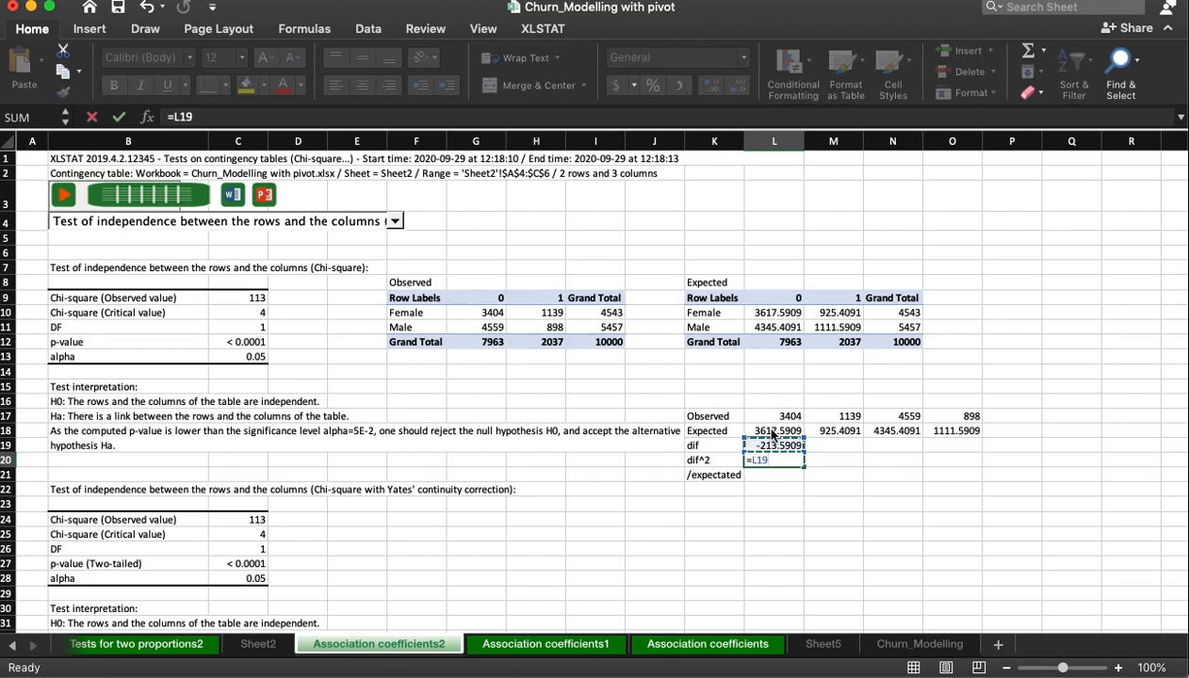
type("^2")
key("Return")
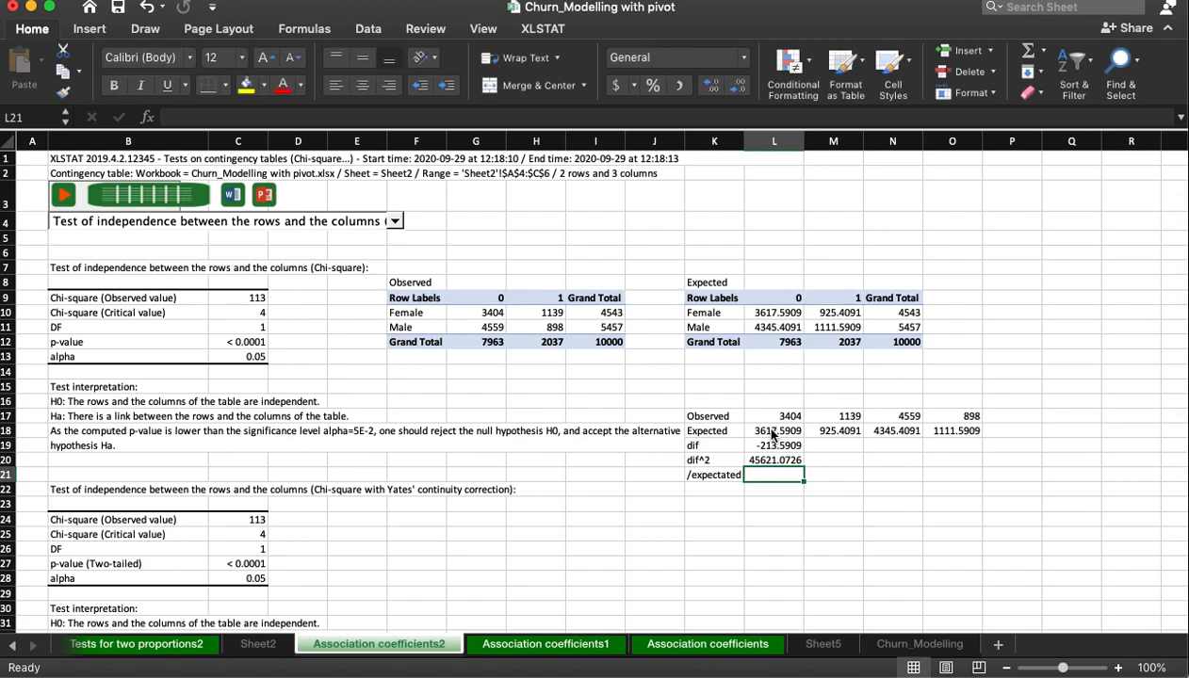
- Divide the squared difference by its expected count in L21 with =L20/L18, and fill L19:L21 across to column O
type("=")
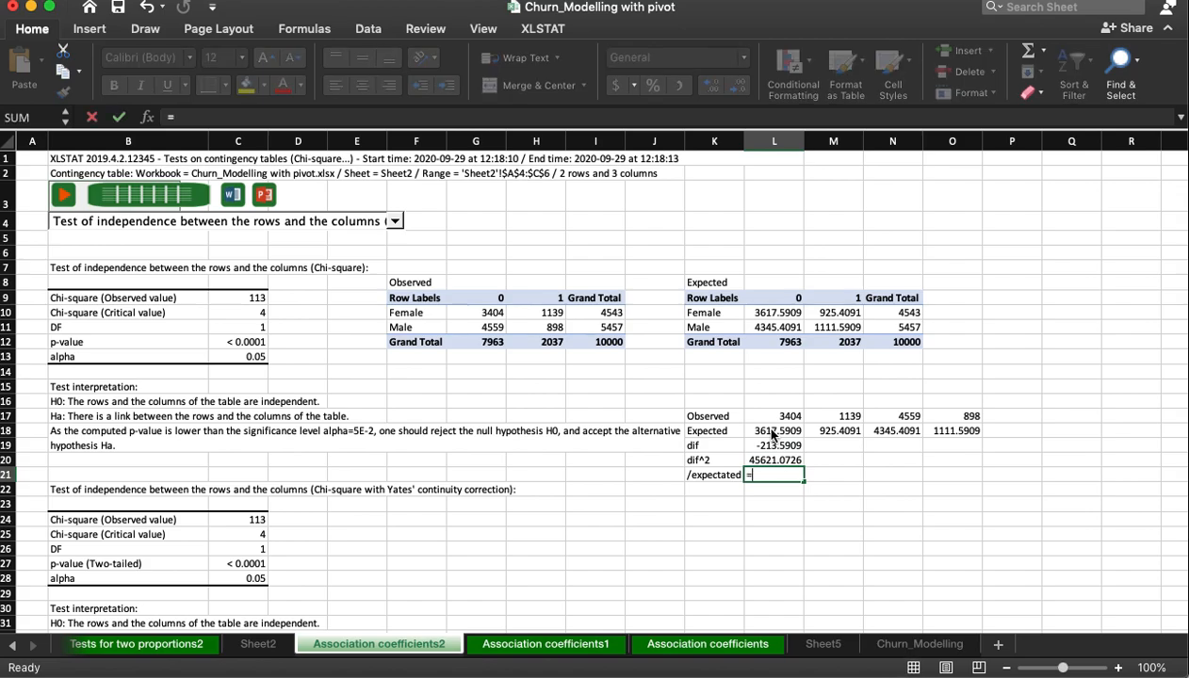
left_click(763, 462)
type("/")
left_click(759, 424)
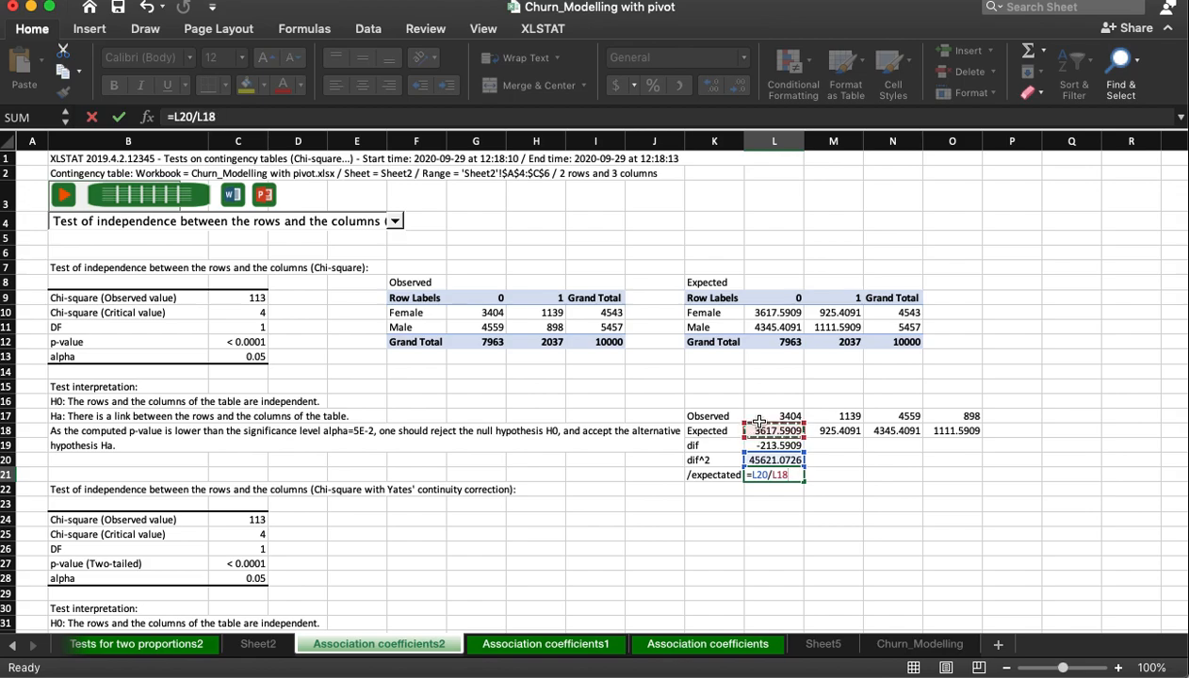
key("Return")
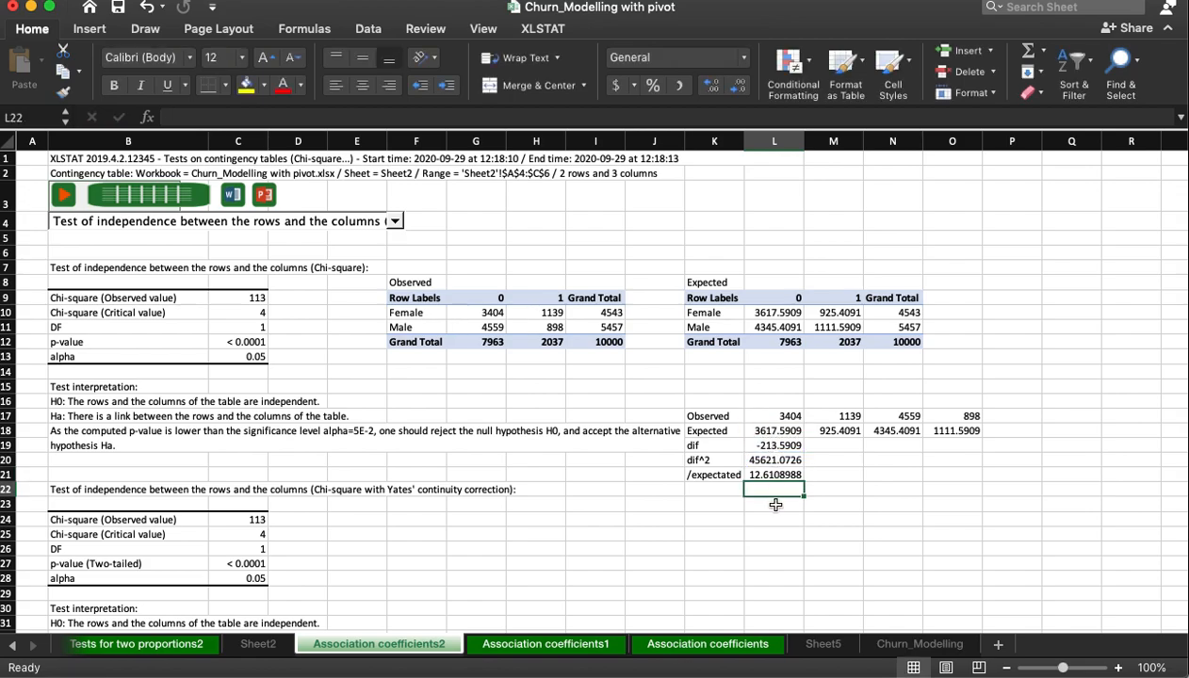
left_click_drag(771, 443, 953, 477)
left_click(941, 514)
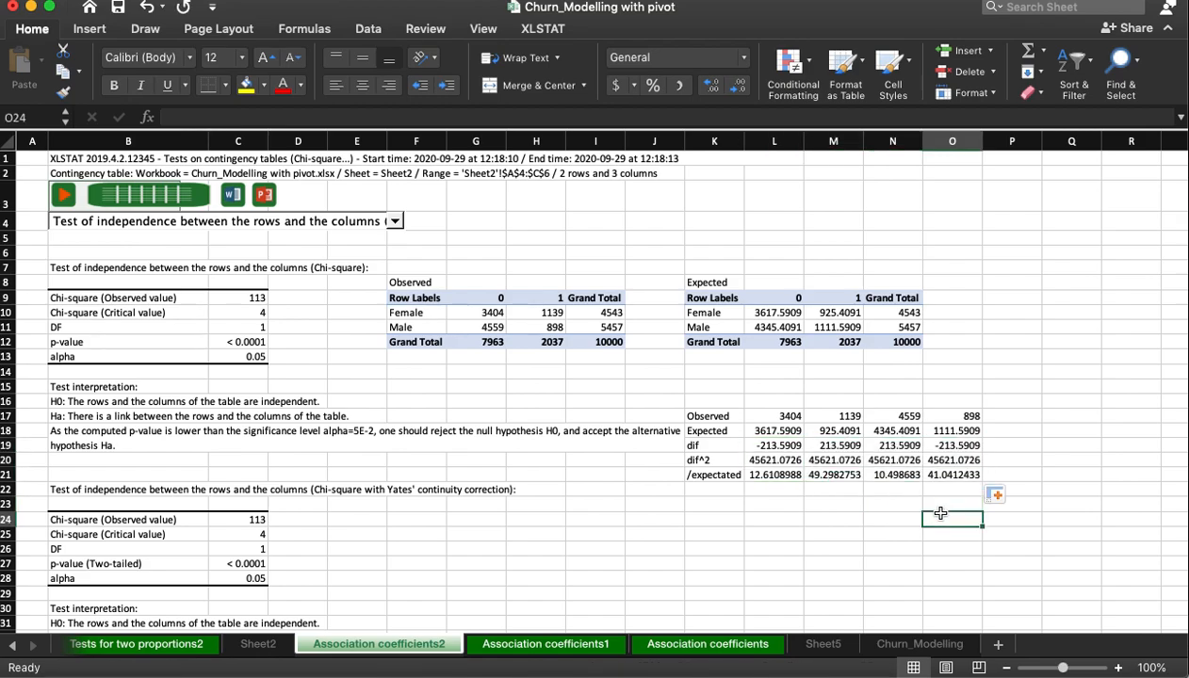
- Label K23 "chi squared" and total the four contributions in L23 with =SUM(L21:O21)
left_click(731, 500)
type("chi squared")
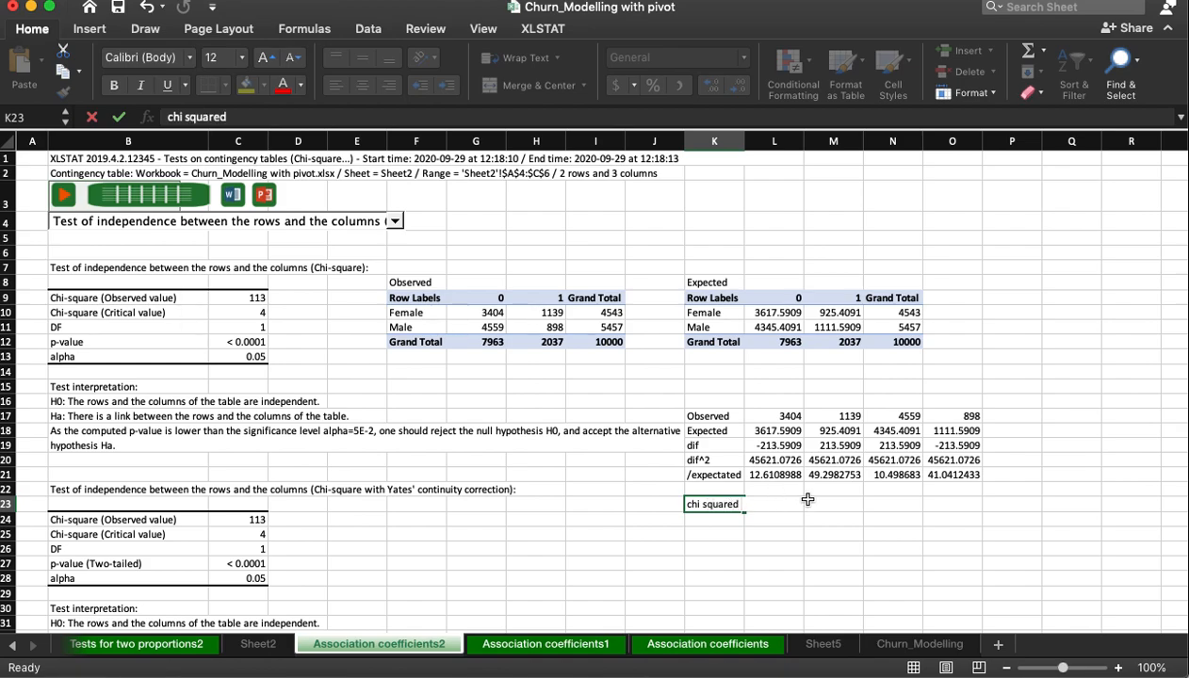
key("Return")
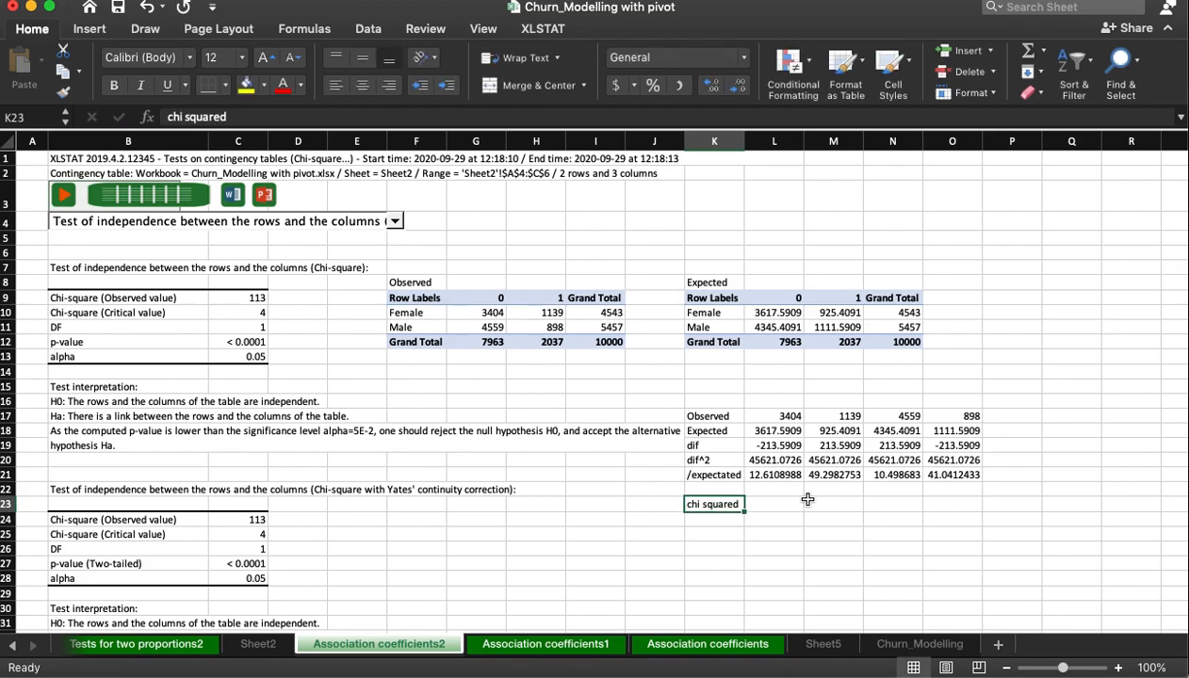
left_click(780, 499)
type("=")
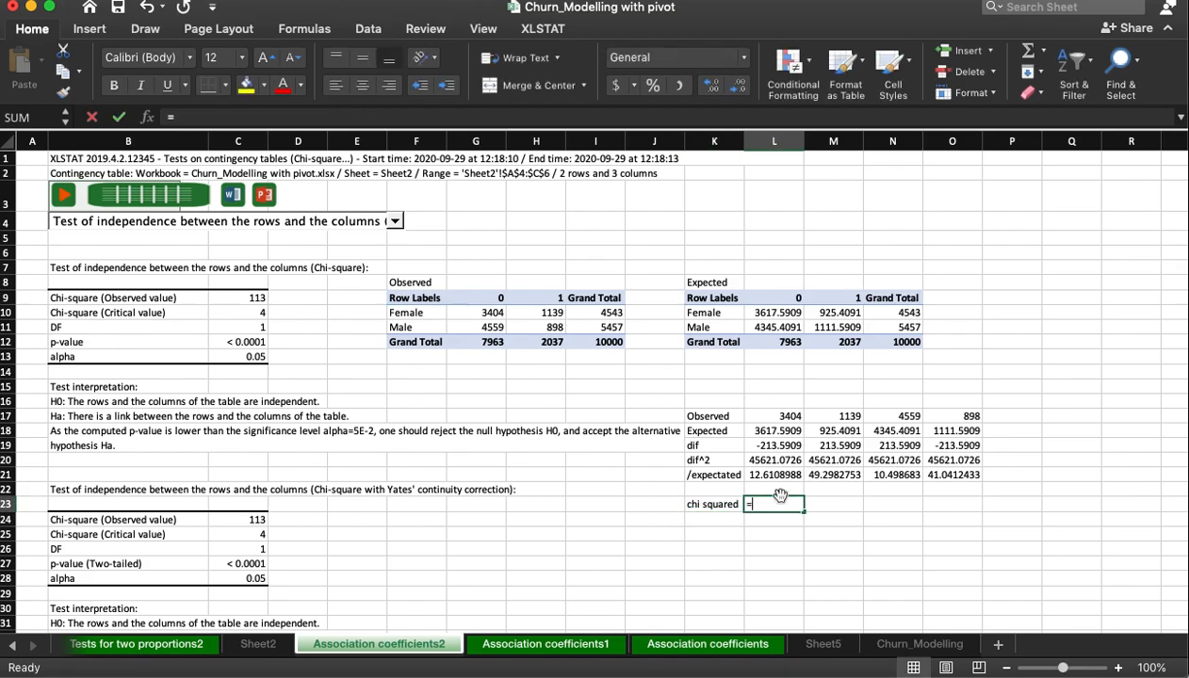
type("sum(")
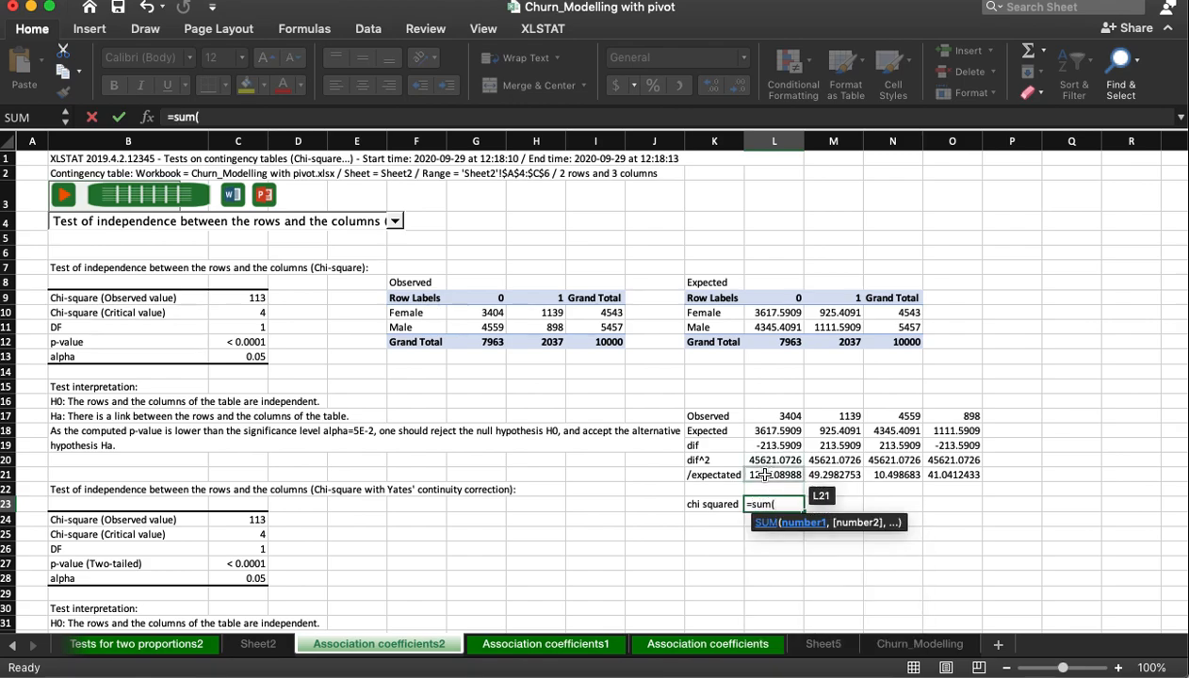
left_click_drag(763, 474, 942, 475)
key("Return")
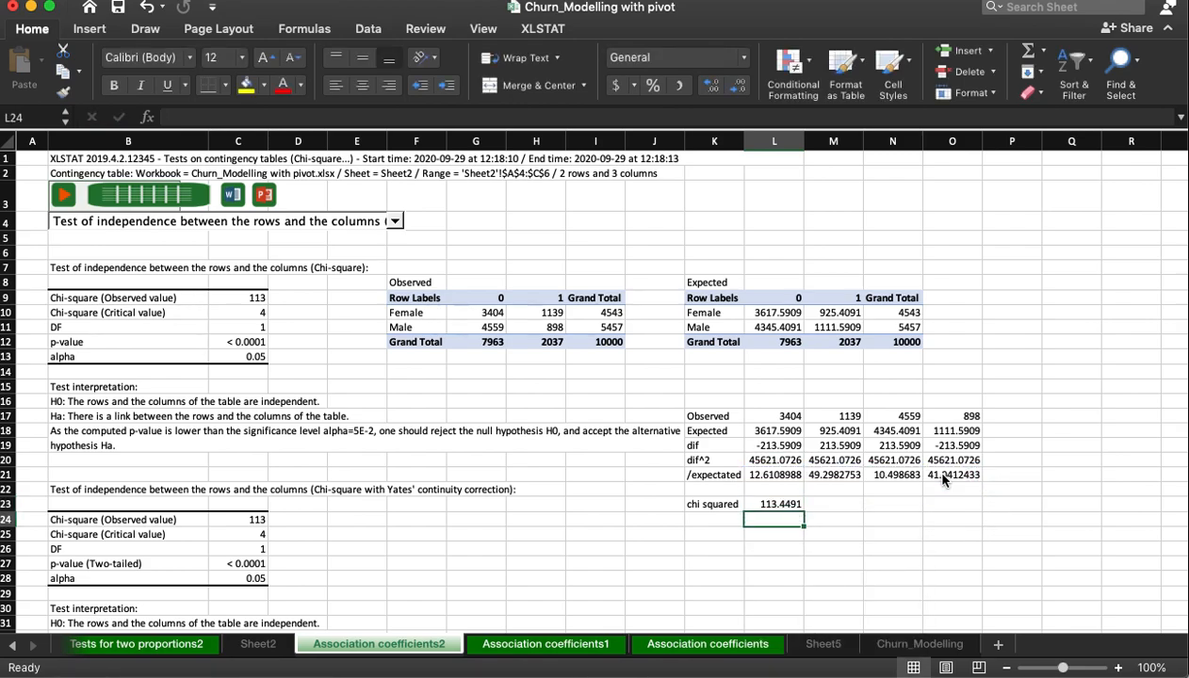
- Copy the chi-squared total from L23 and paste it as a value into D9, beside XLSTAT's observed chi-square
left_click(773, 505)
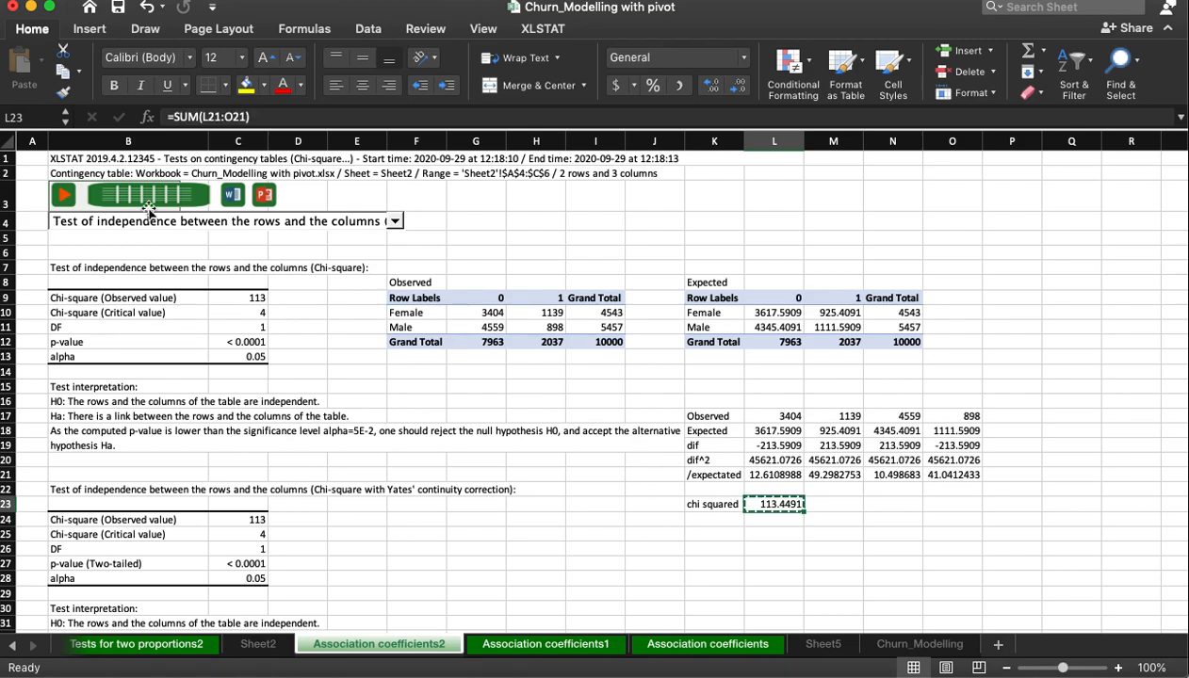
left_click(297, 298)
key("super+v")
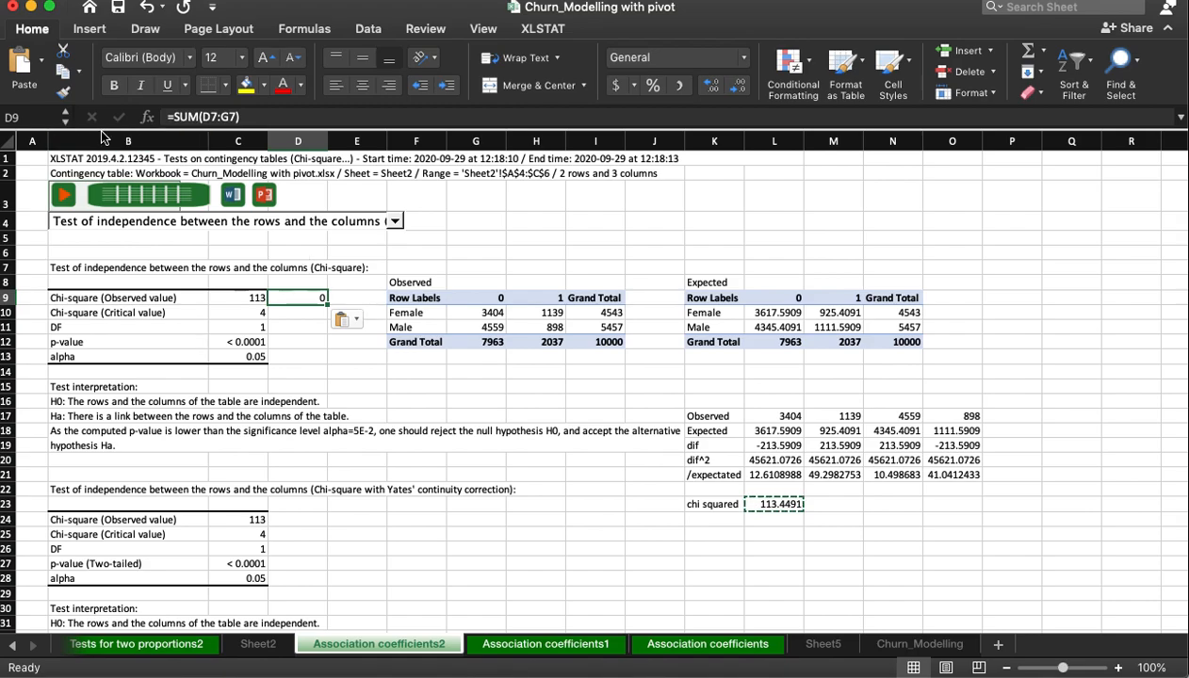
key("Delete")
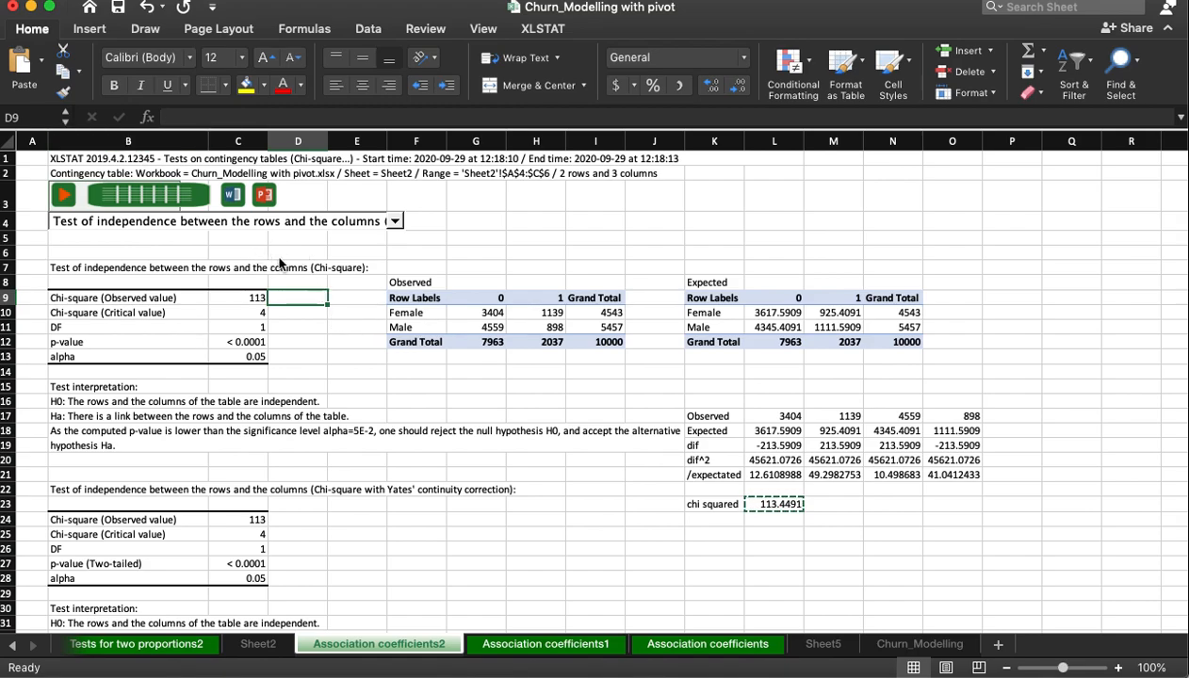
left_click(41, 59)
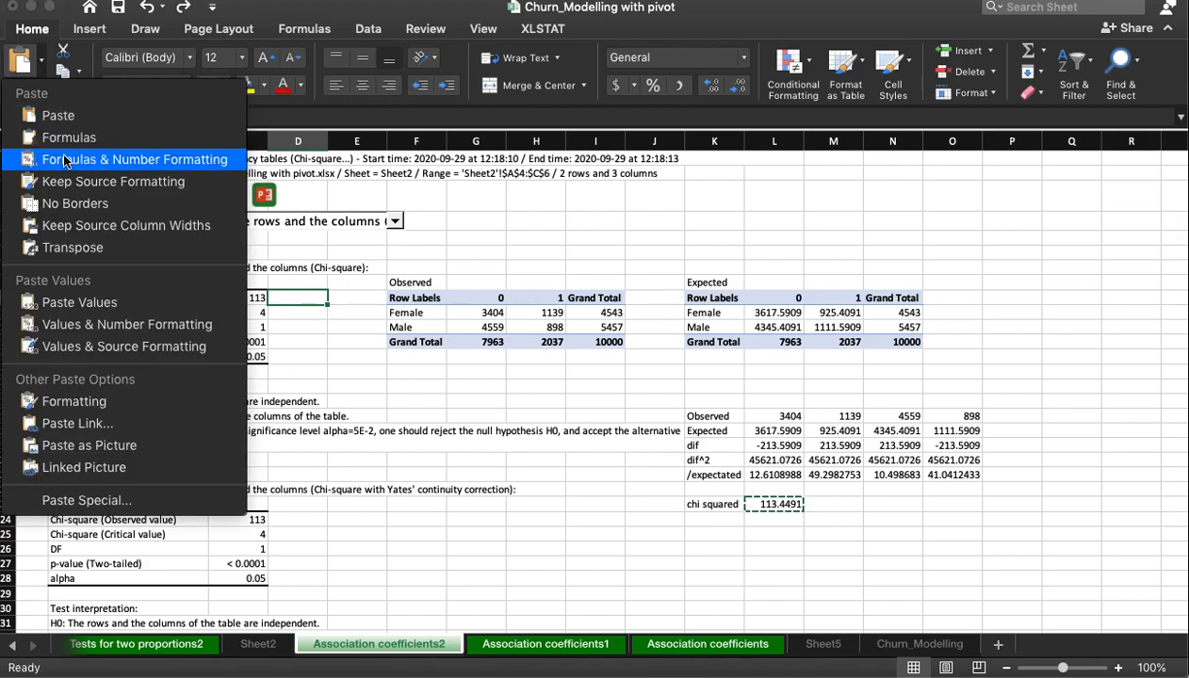
left_click(79, 302)
- Show XLSTAT's observed chi-square in C9 with four decimal places to compare it with D9
left_click(249, 298)
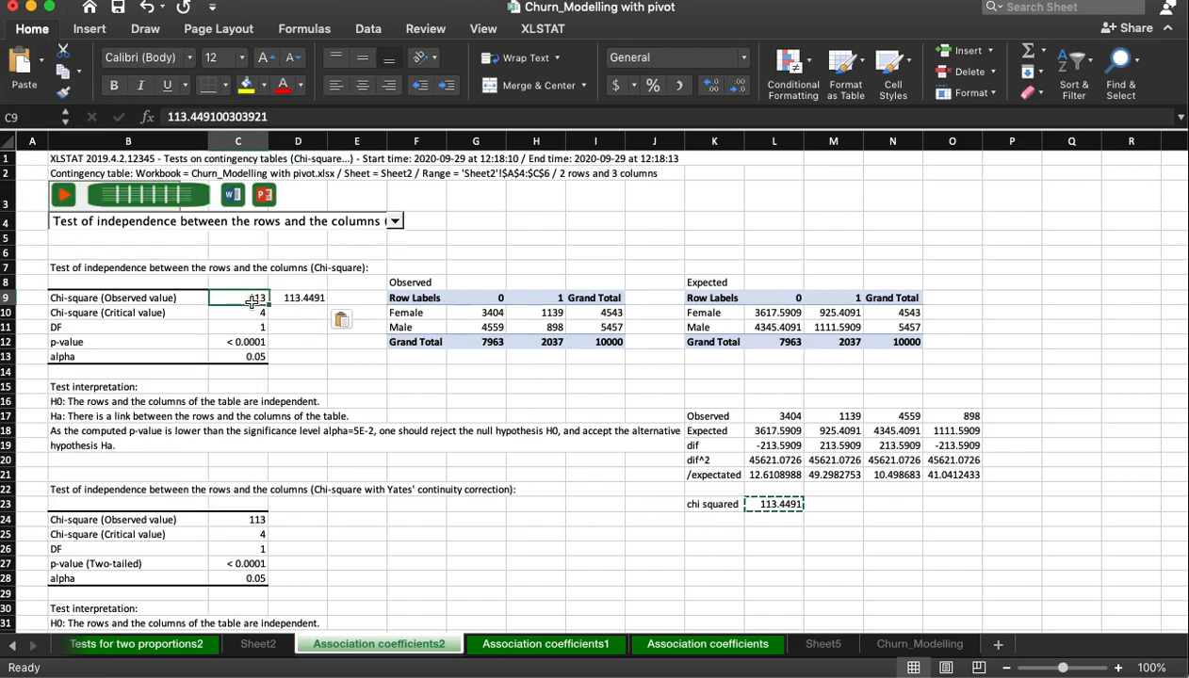
left_click(711, 86)
left_click(711, 86)
left_click(712, 86)
left_click(712, 86)
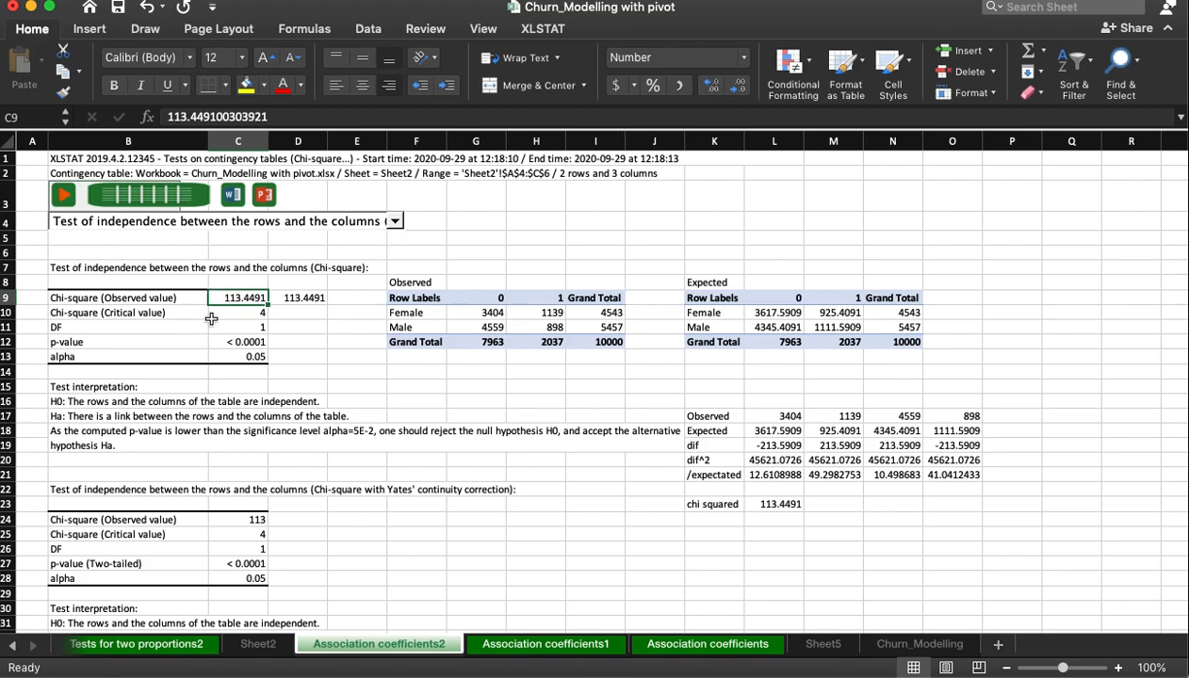
left_click(311, 298)
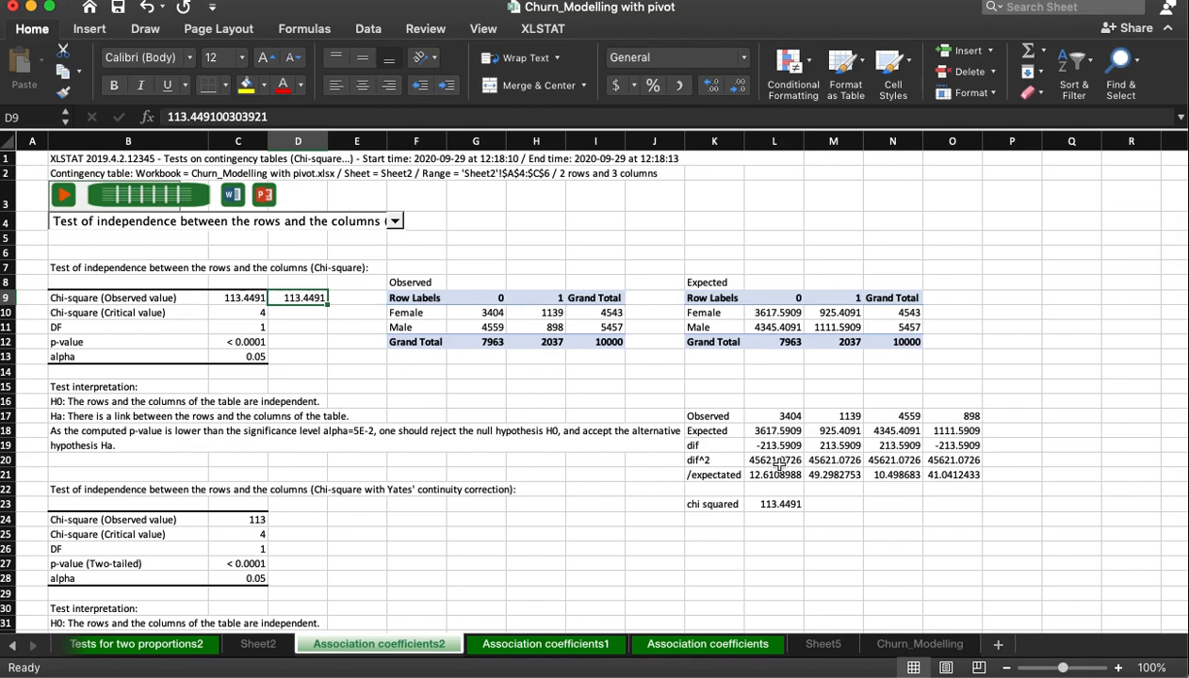
- Calculate the critical chi-square value in D10 with =CHISQ.INV(.95, 1)
left_click(250, 313)
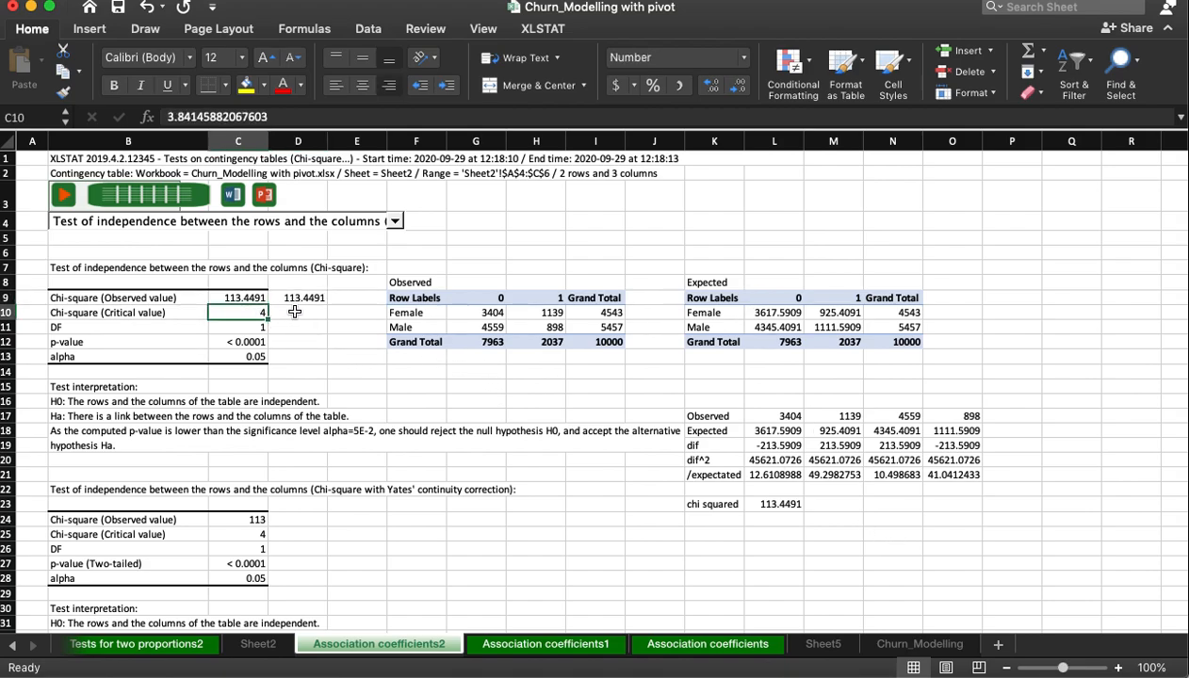
left_click(288, 315)
type("=chisq.inv")
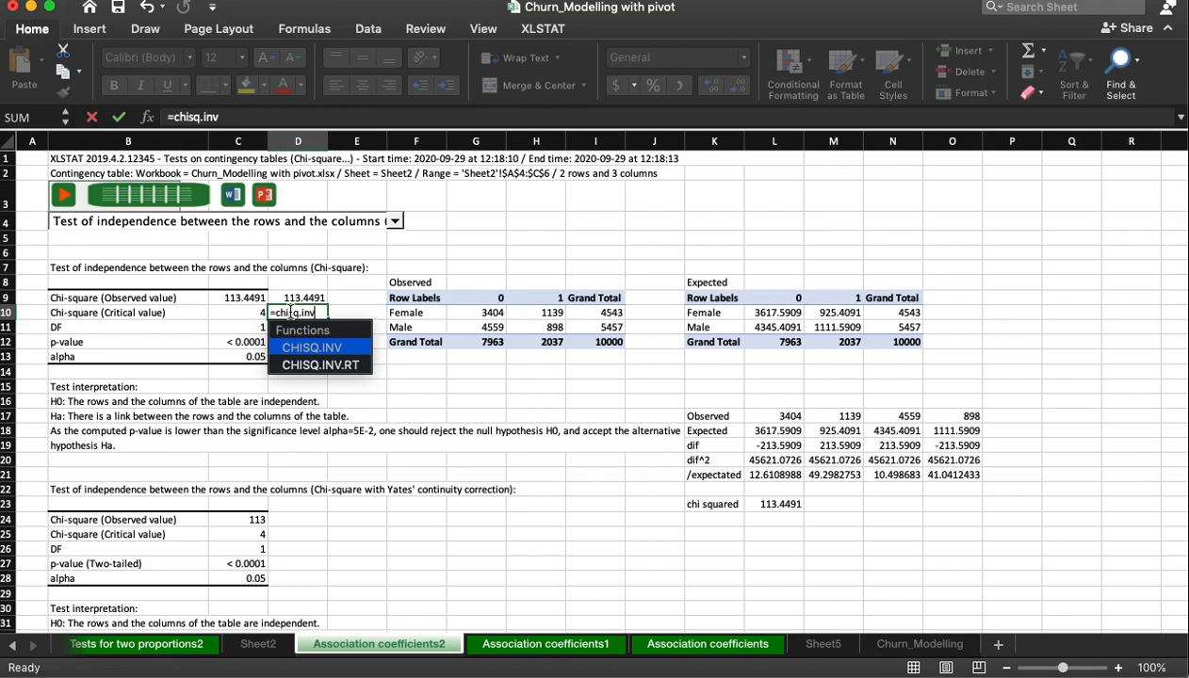
type("(")
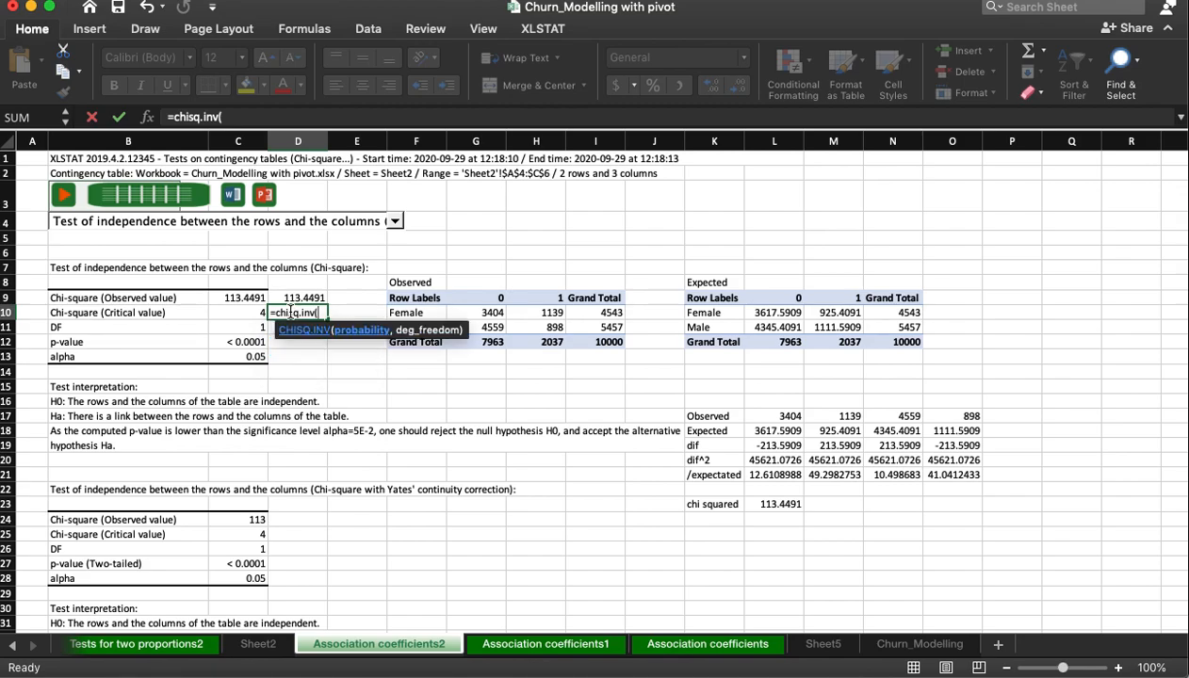
type(".95, 1)")
key("Return")
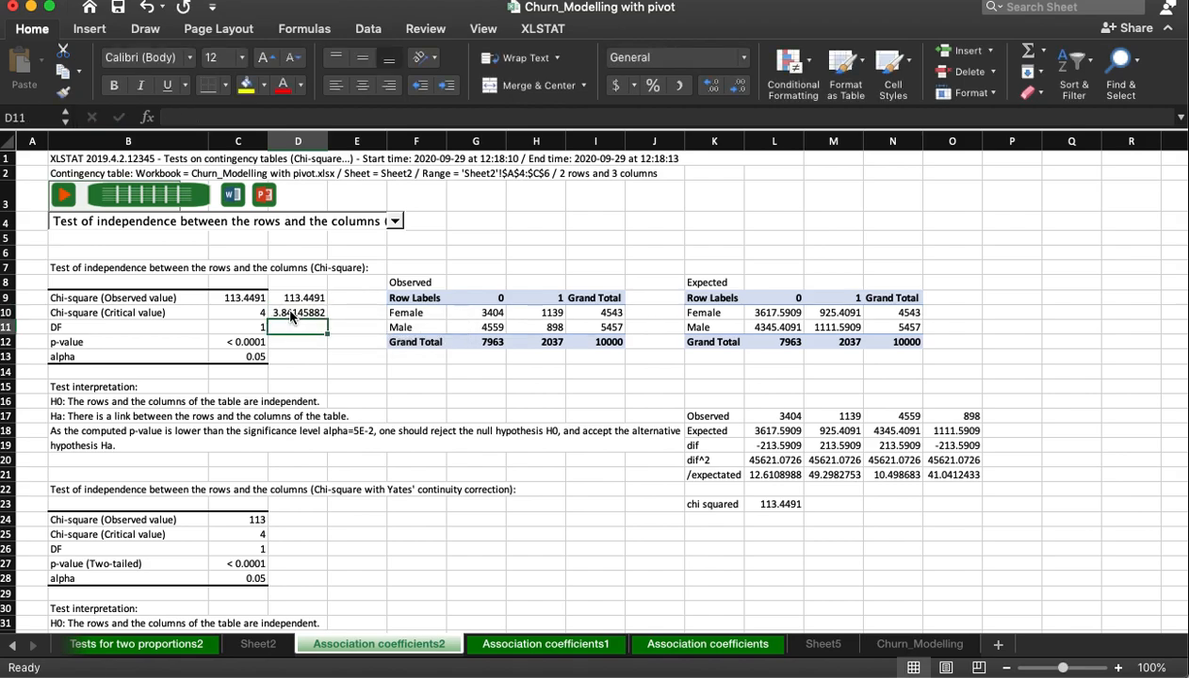
- Show XLSTAT's critical chi-square value in C10 with seven decimal places
left_click(231, 314)
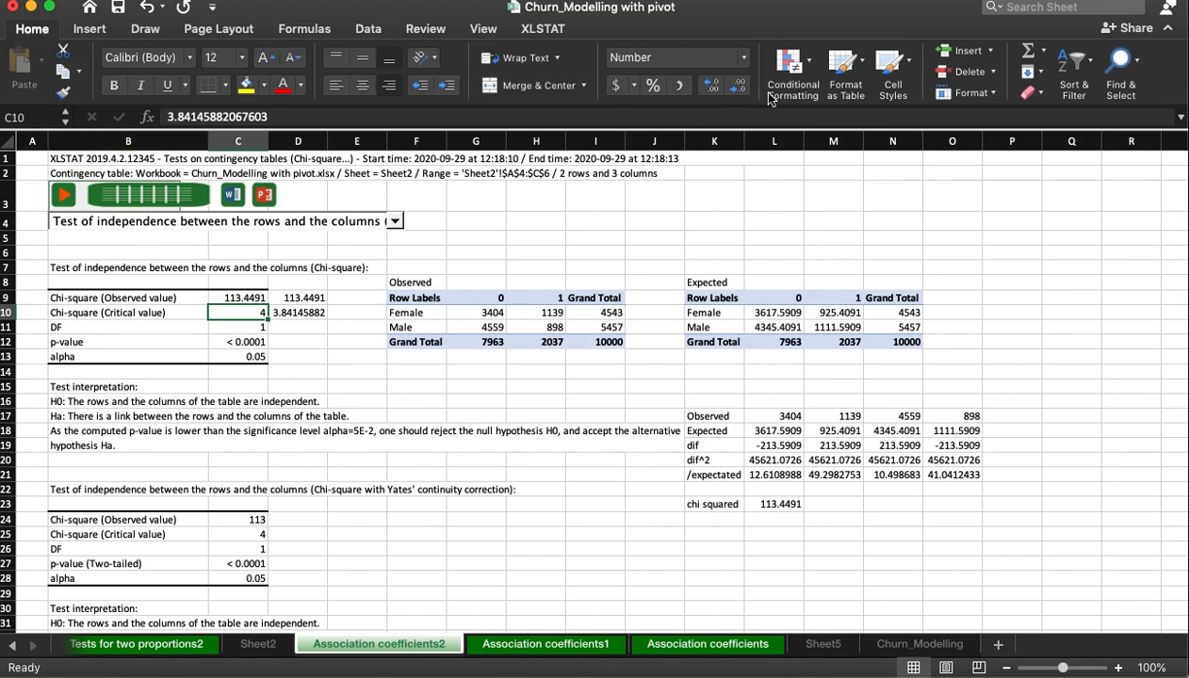
left_click(712, 86)
left_click(711, 87)
left_click(712, 87)
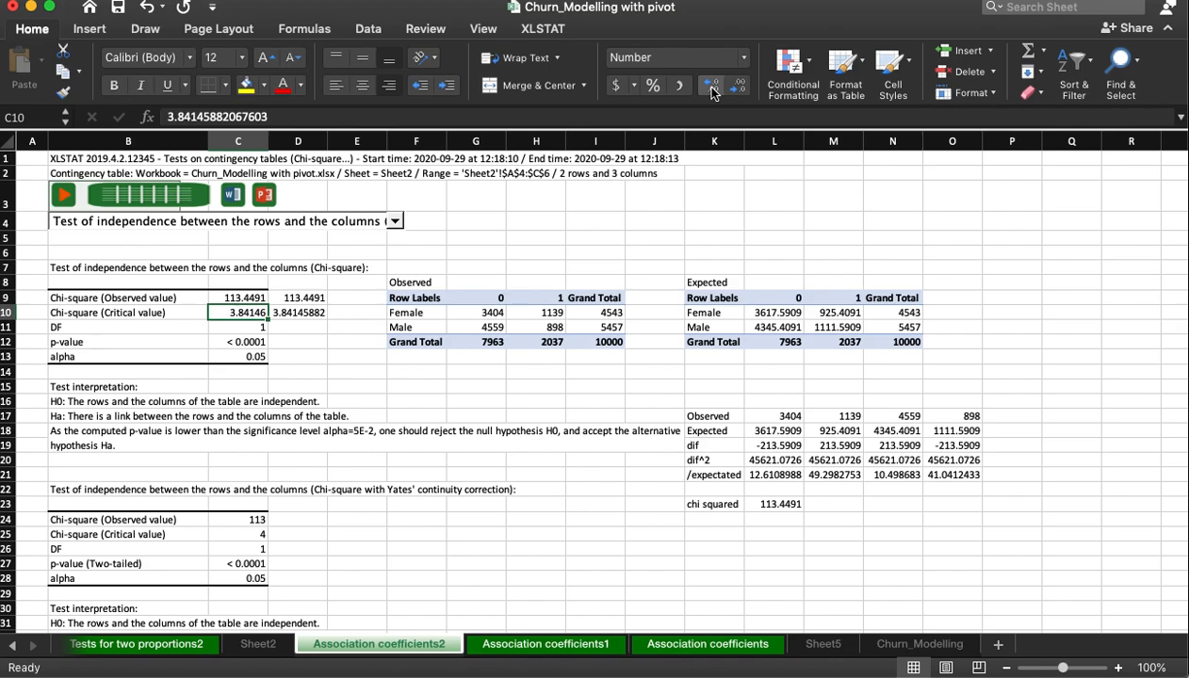
left_click(711, 86)
left_click(711, 87)
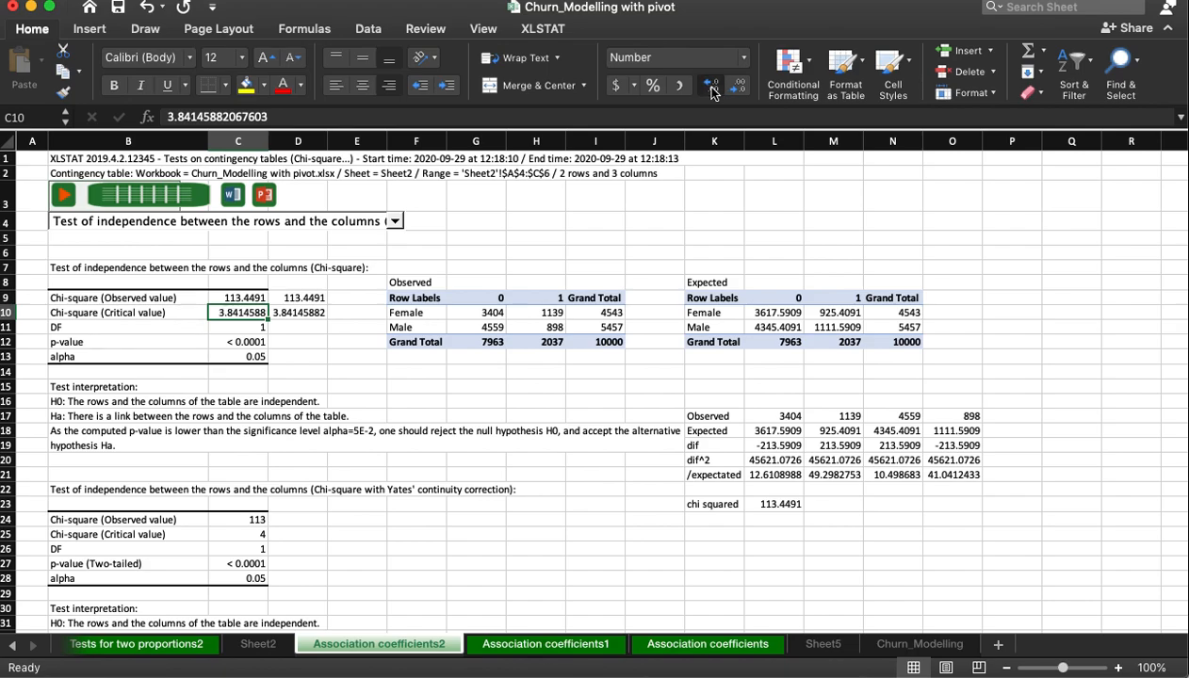
left_click(292, 325)
left_click(247, 327)
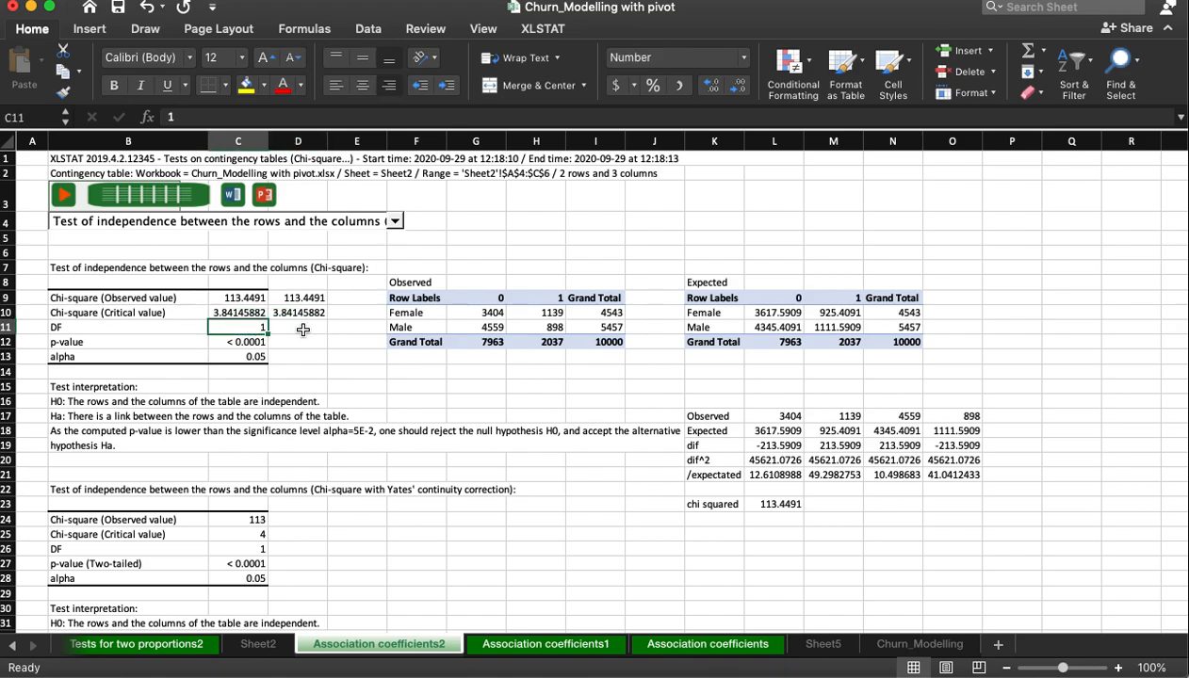
left_click(298, 326)
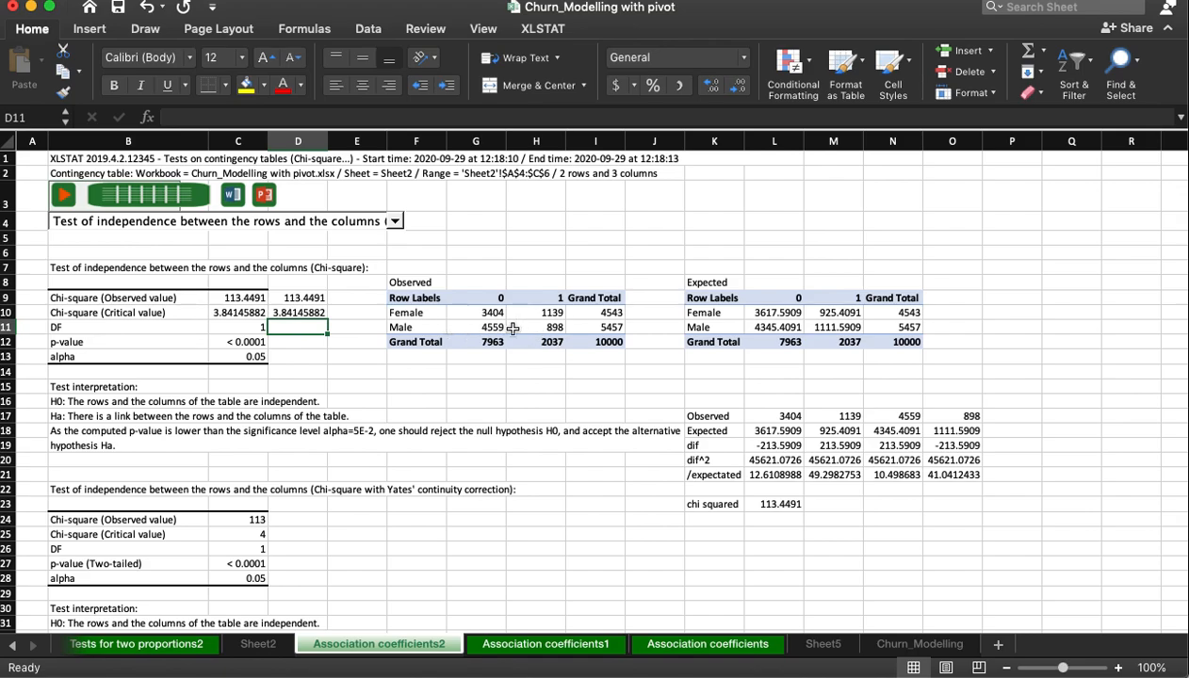
- Calculate the p-value in D12, beside XLSTAT's p-value, with =CHISQ.DIST(D9, 1, FALSE)
left_click(292, 343)
left_click(242, 342)
left_click(283, 341)
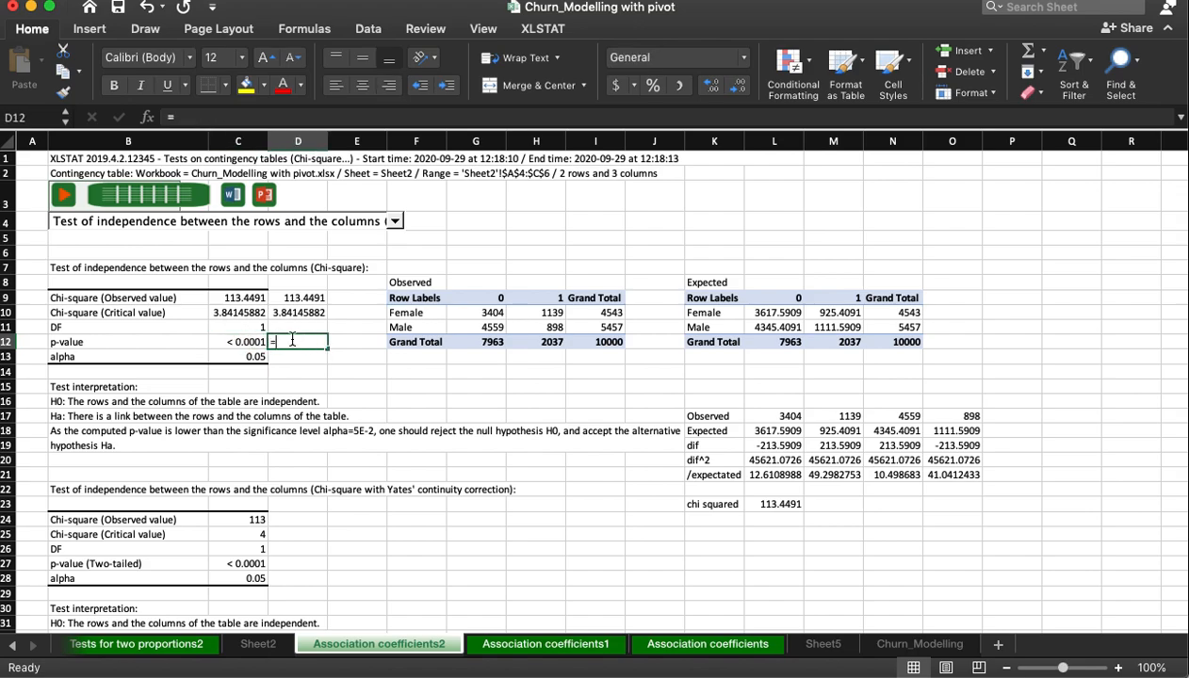
type("=")
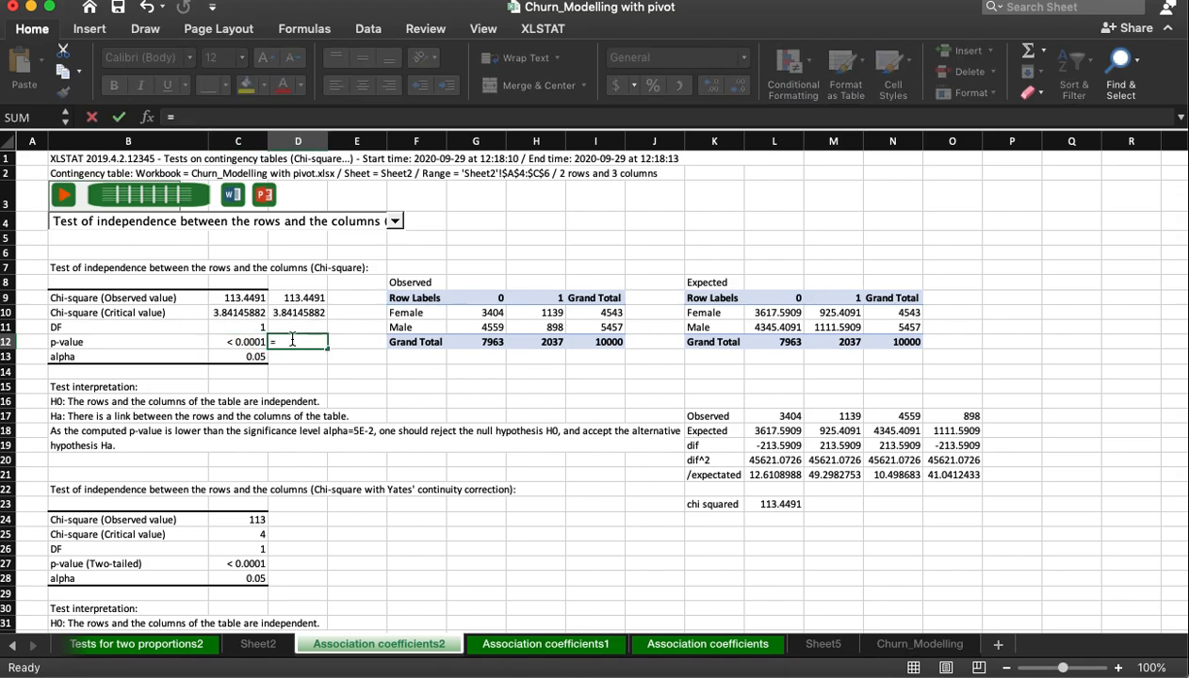
type("ch")
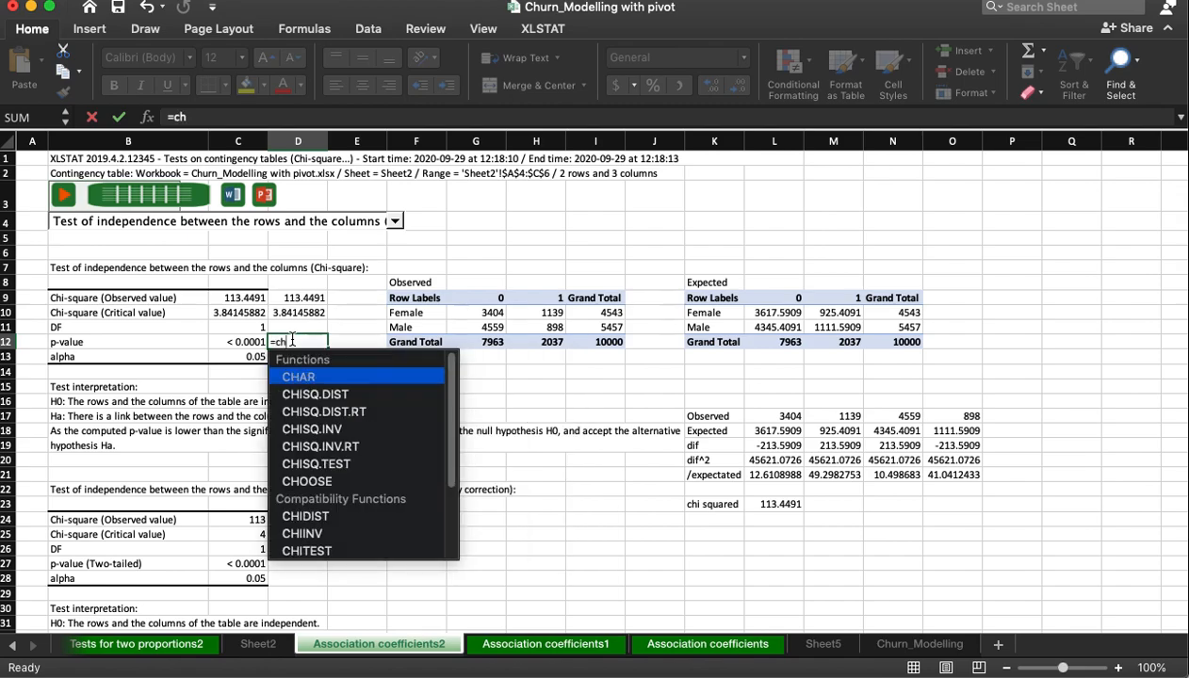
type("isq.")
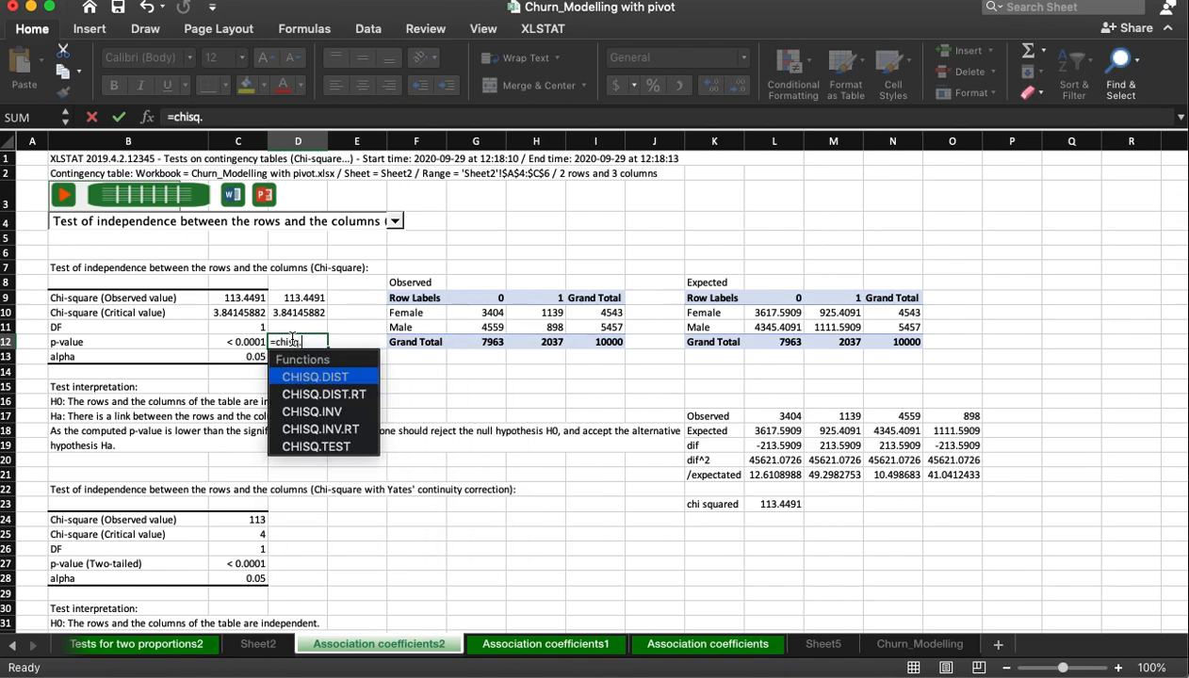
type("dist(")
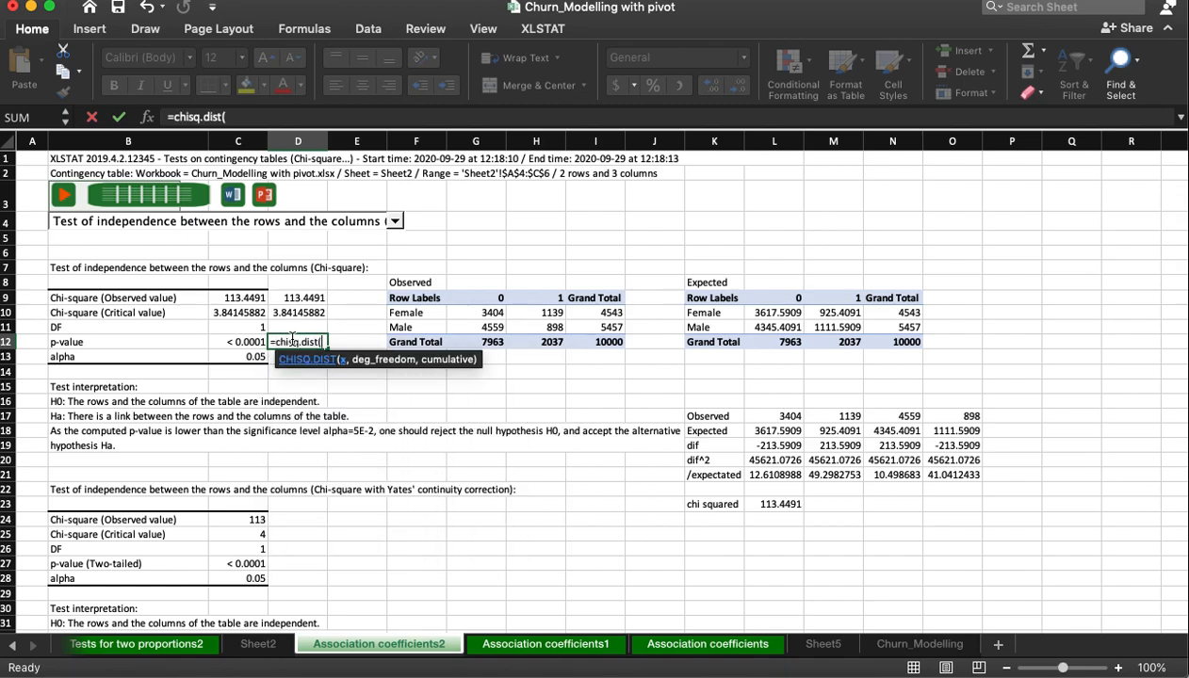
left_click(301, 298)
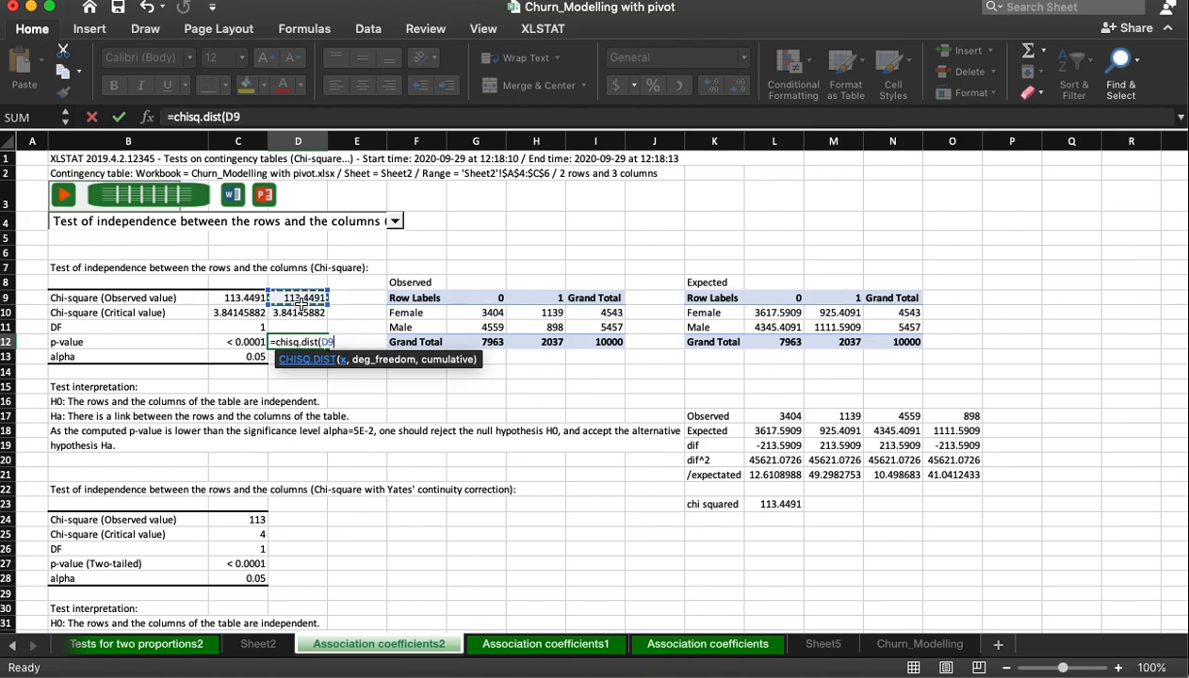
type(",")
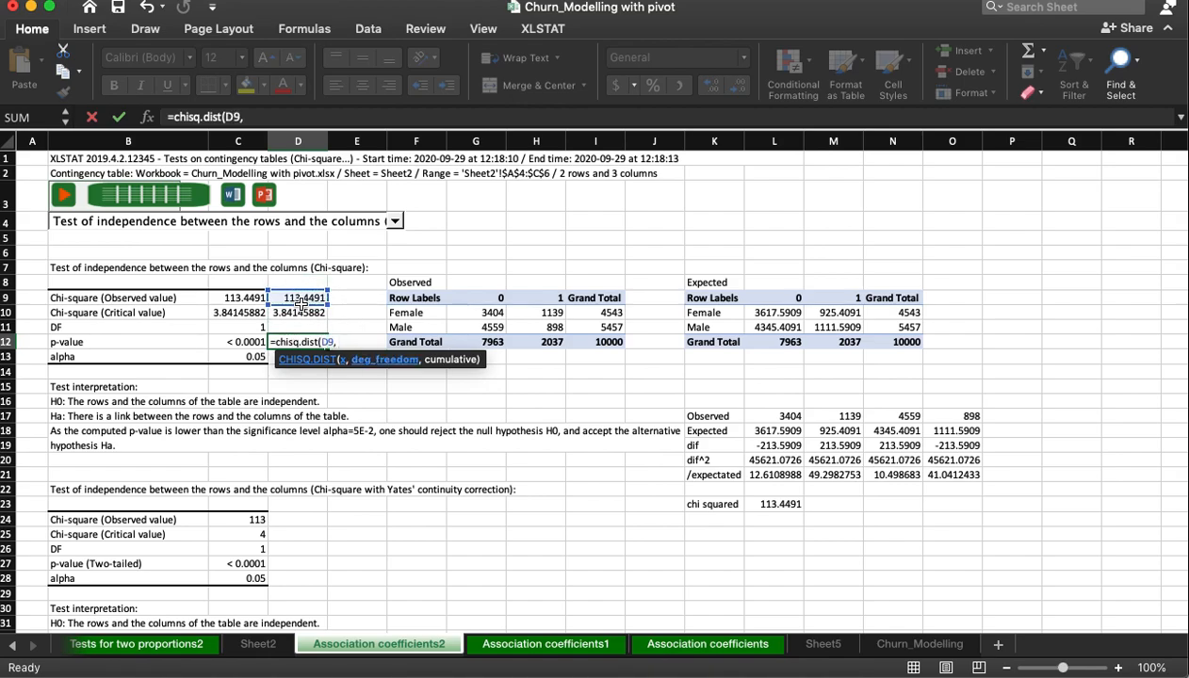
type(" 1,")
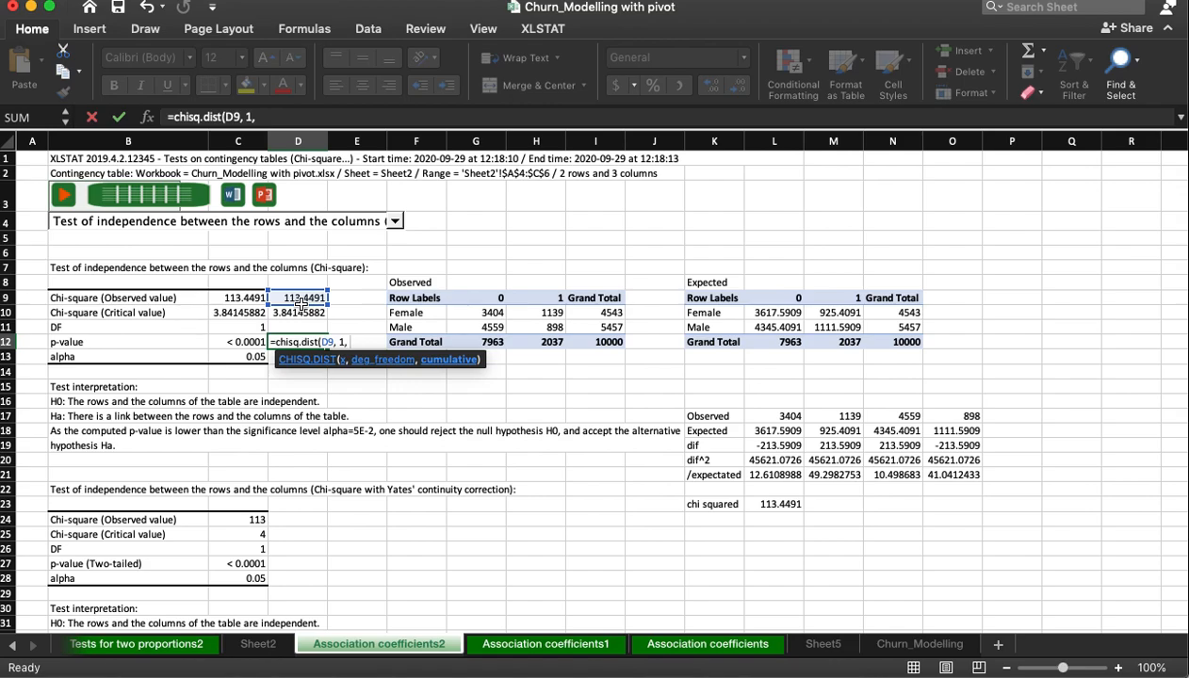
type(" false)")
key("Return")
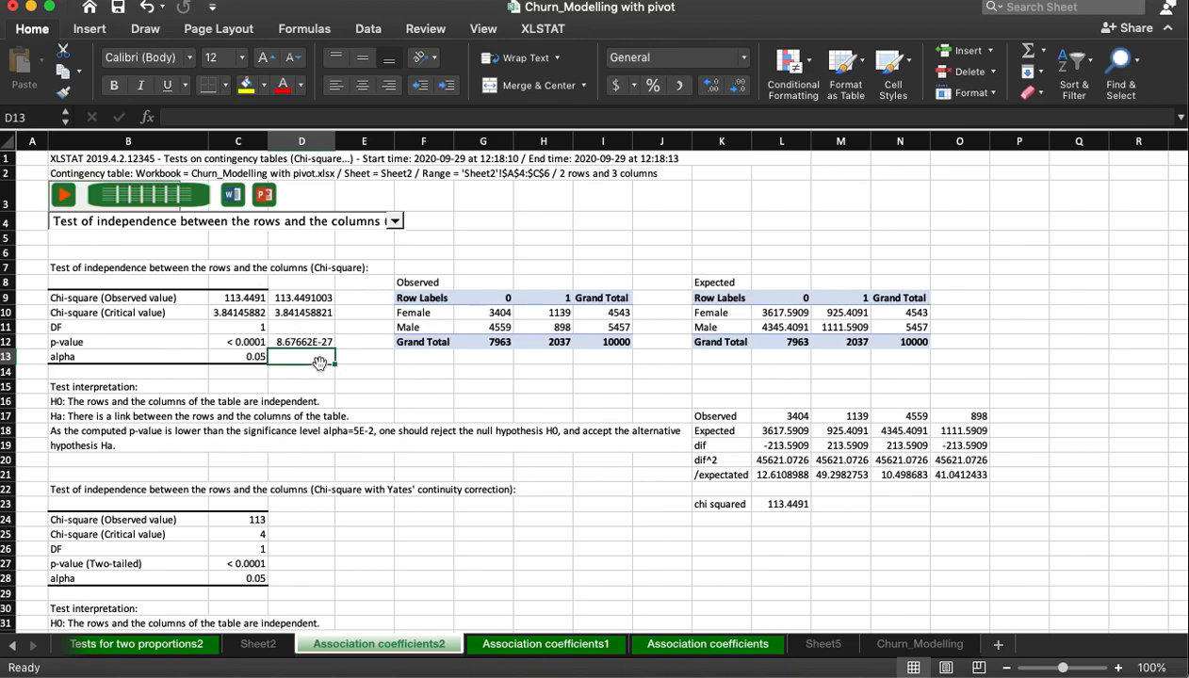
left_click(308, 342)
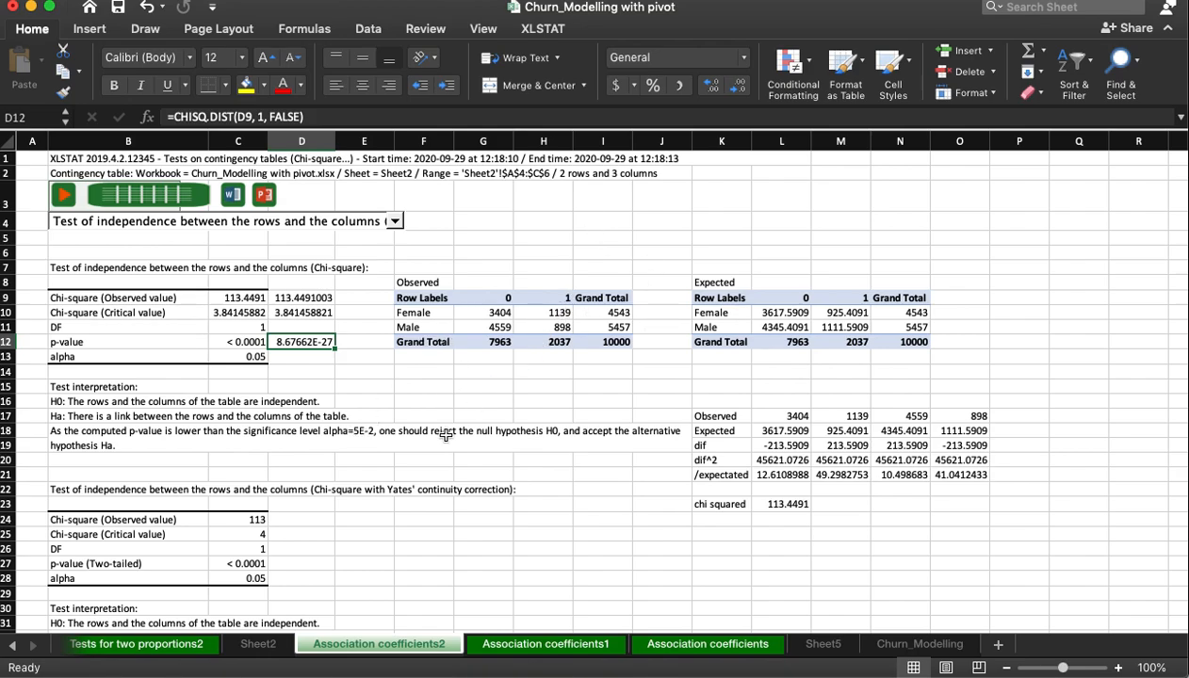
- Examine the rest of the XLSTAT report: Yates' correction, Wilks' G², the association coefficients and the contingency table, and return to the chi-square results
scroll(433, 424, "down", 2)
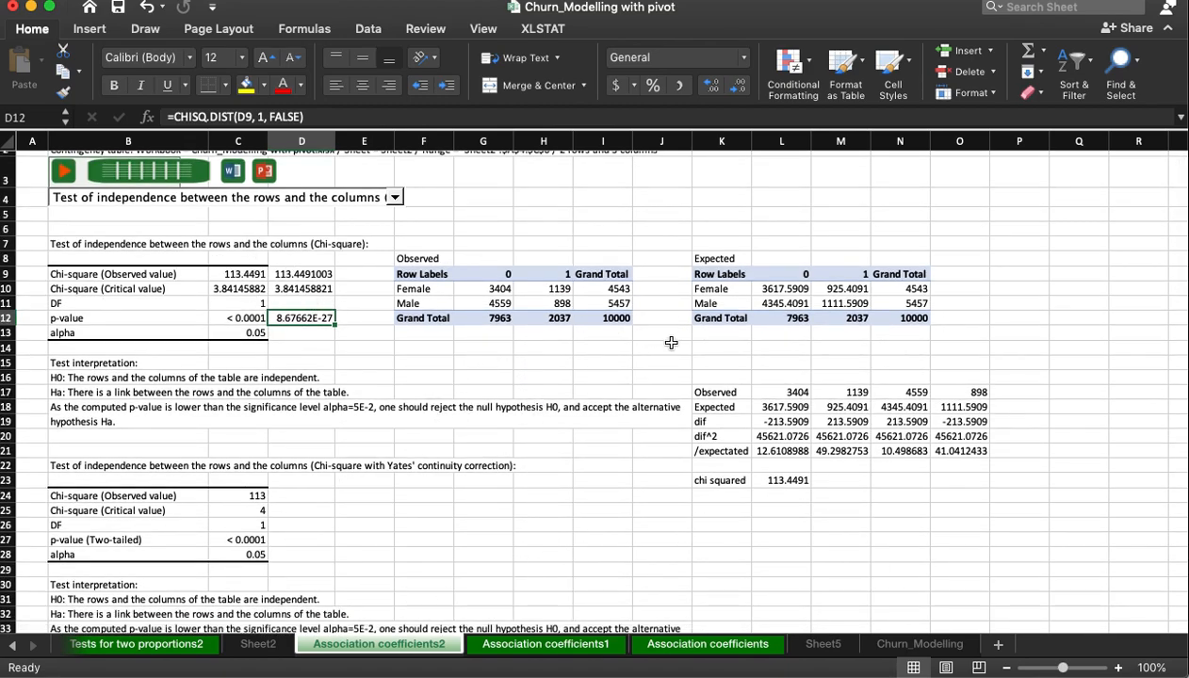
scroll(262, 423, "down", 1)
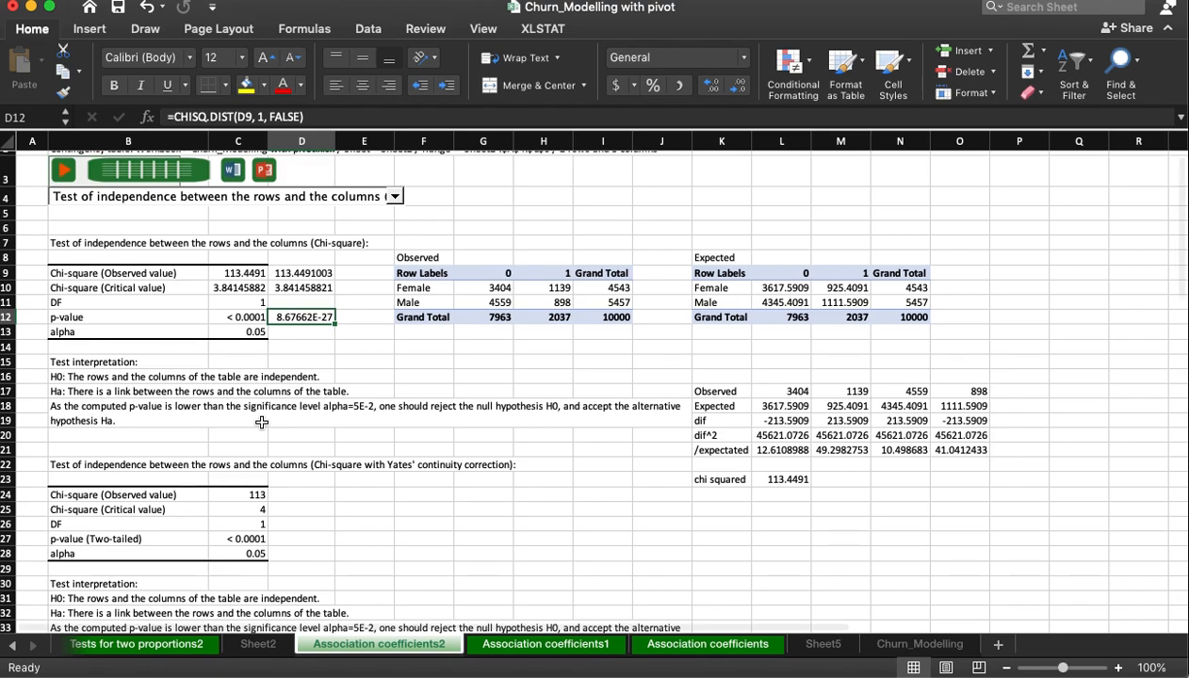
scroll(262, 423, "down", 10)
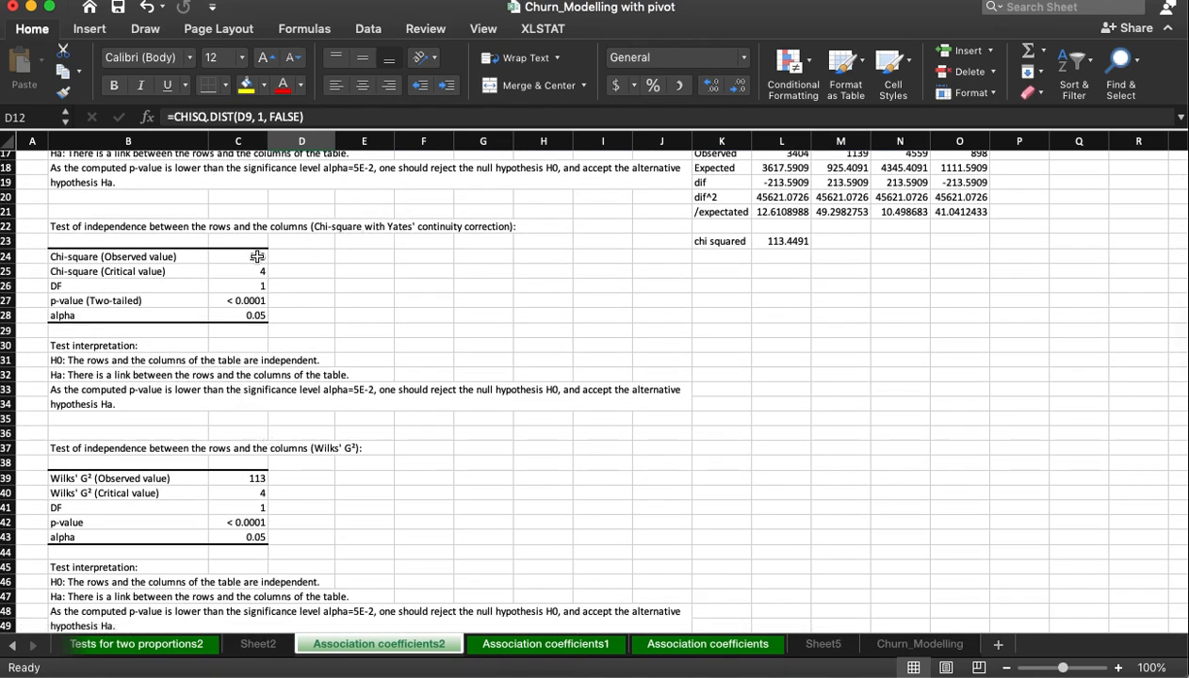
left_click(339, 447)
scroll(235, 508, "down", 15)
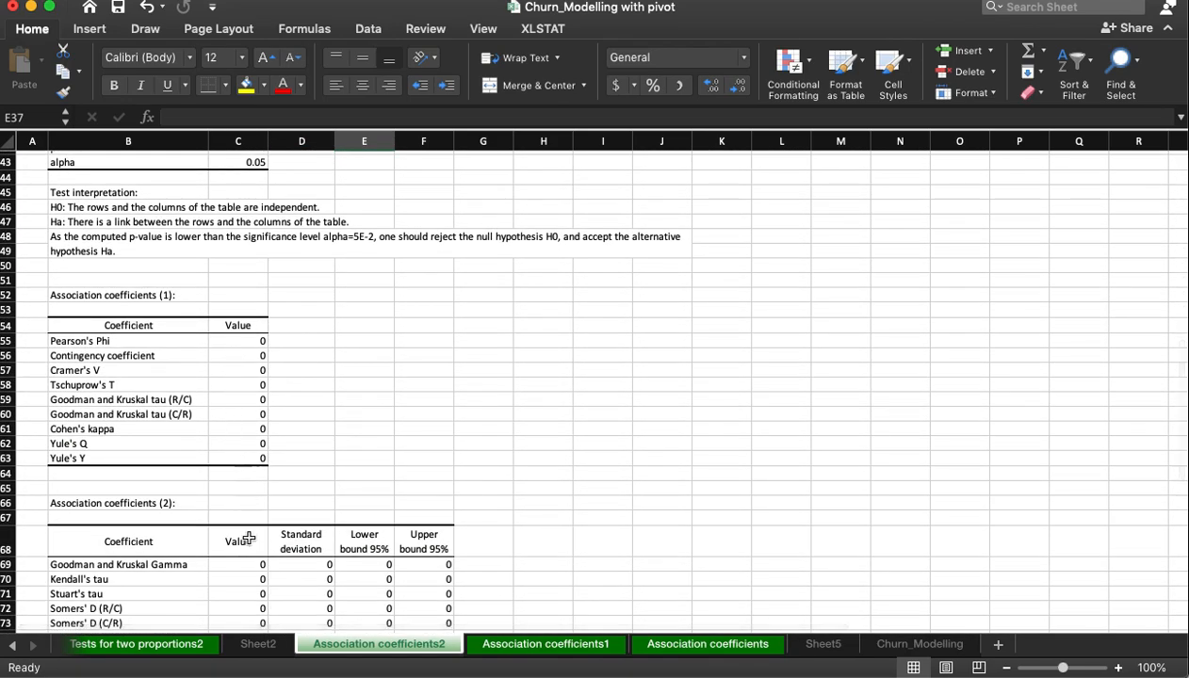
scroll(237, 471, "down", 9)
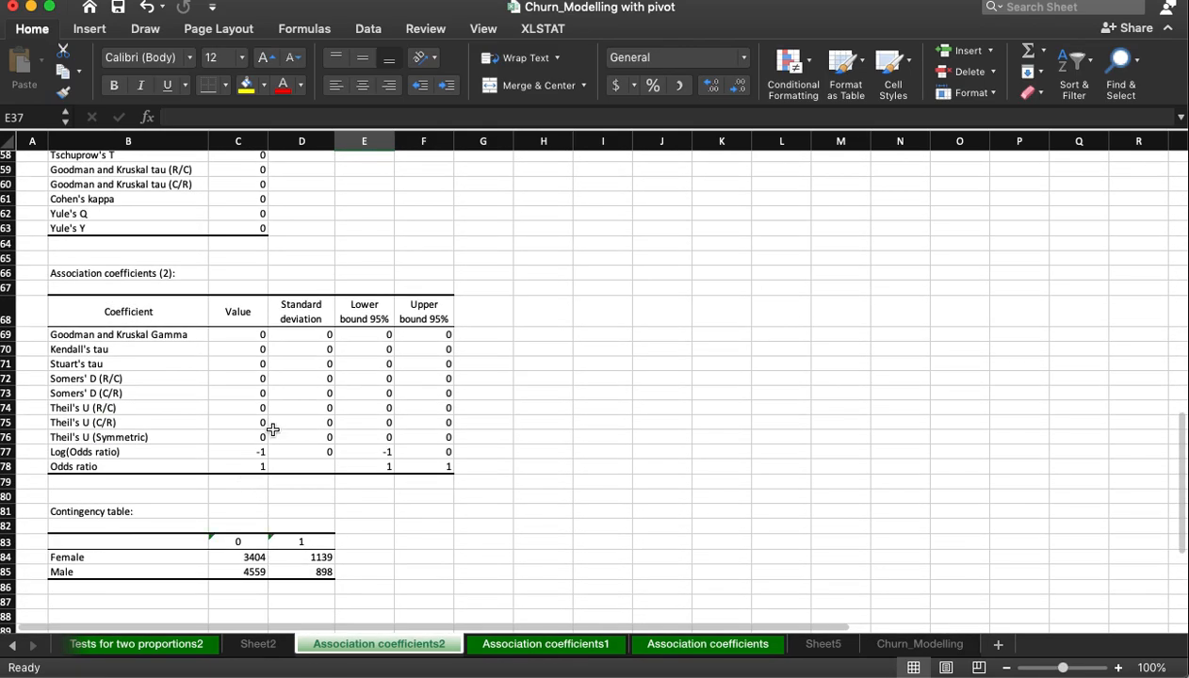
scroll(272, 429, "up", 20)
scroll(272, 429, "up", 6)
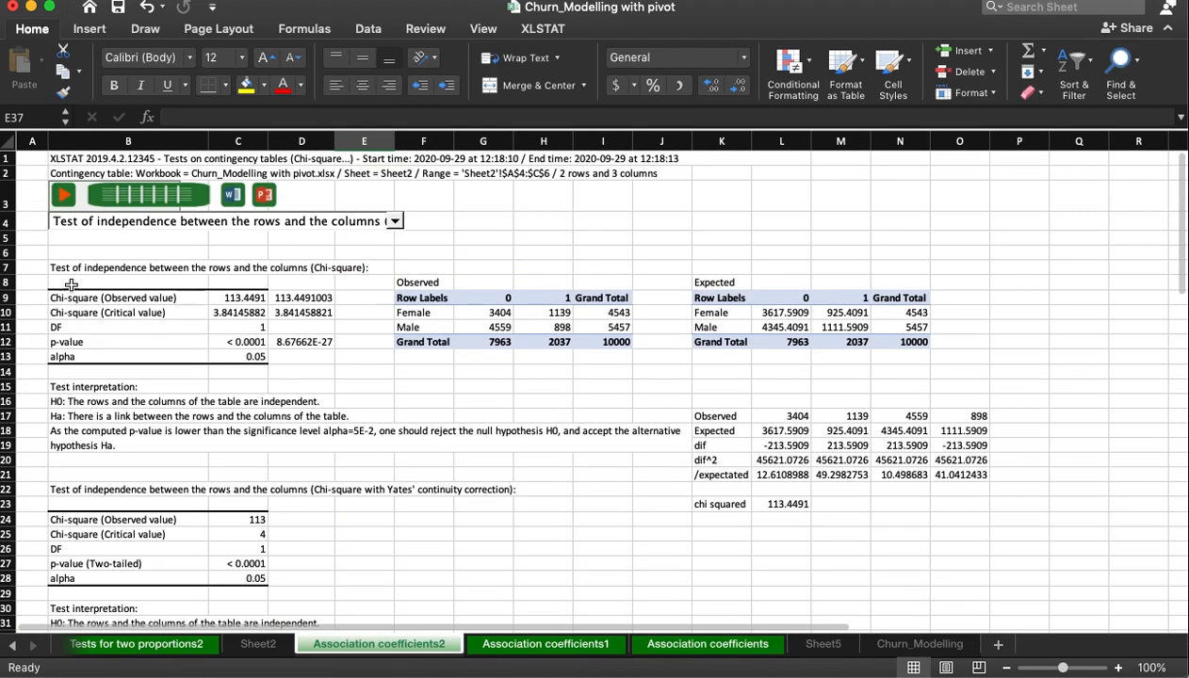
left_click(199, 297)
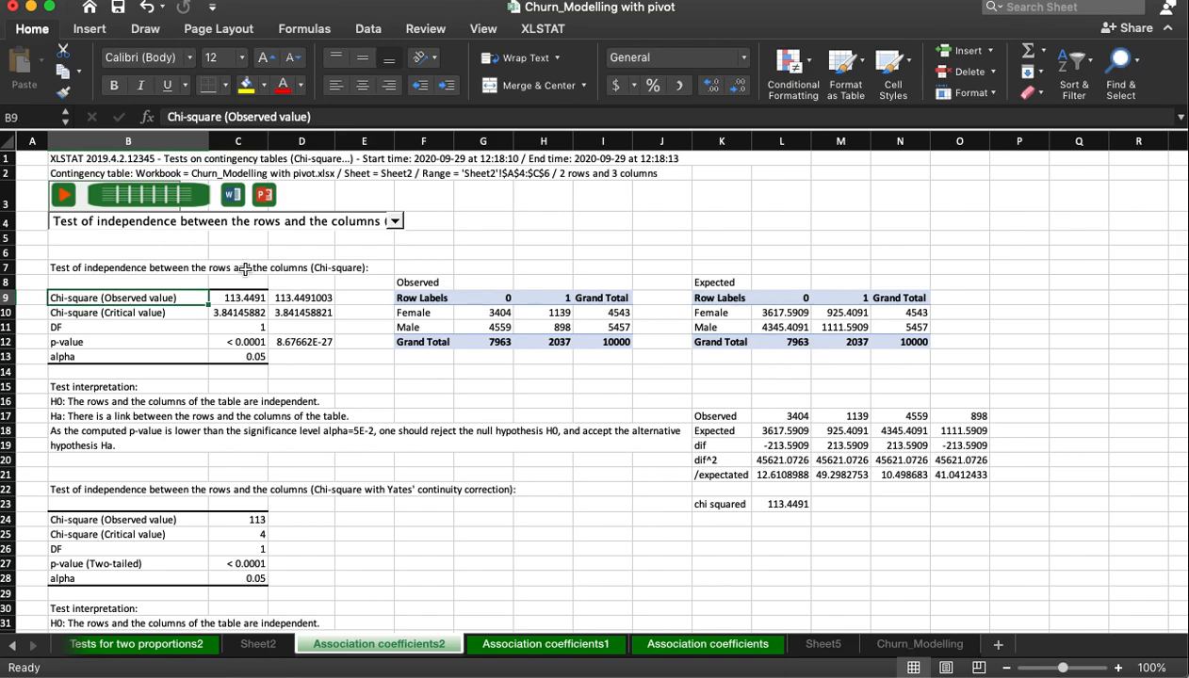